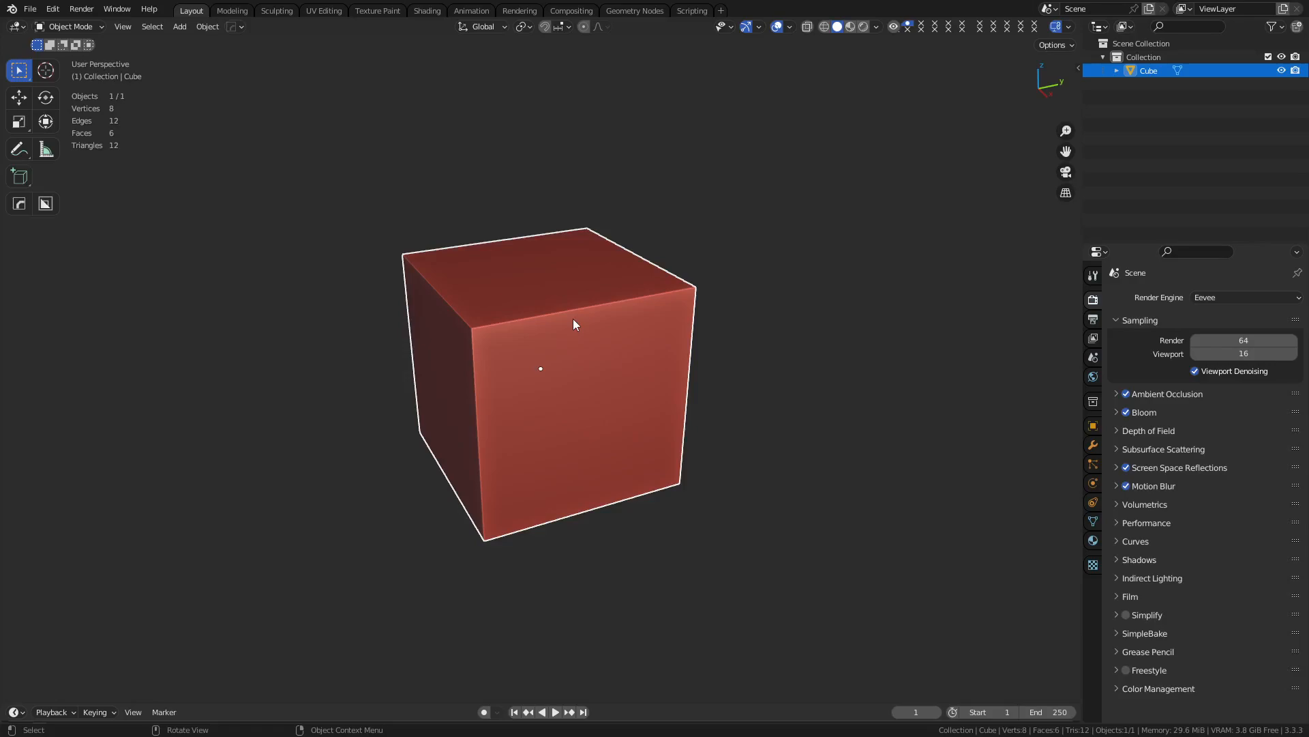
Delete the default cube and add an ico sphere with 2 subdivisions and a 1 m radius at the world origin
{"action": "key", "text": "Delete"}
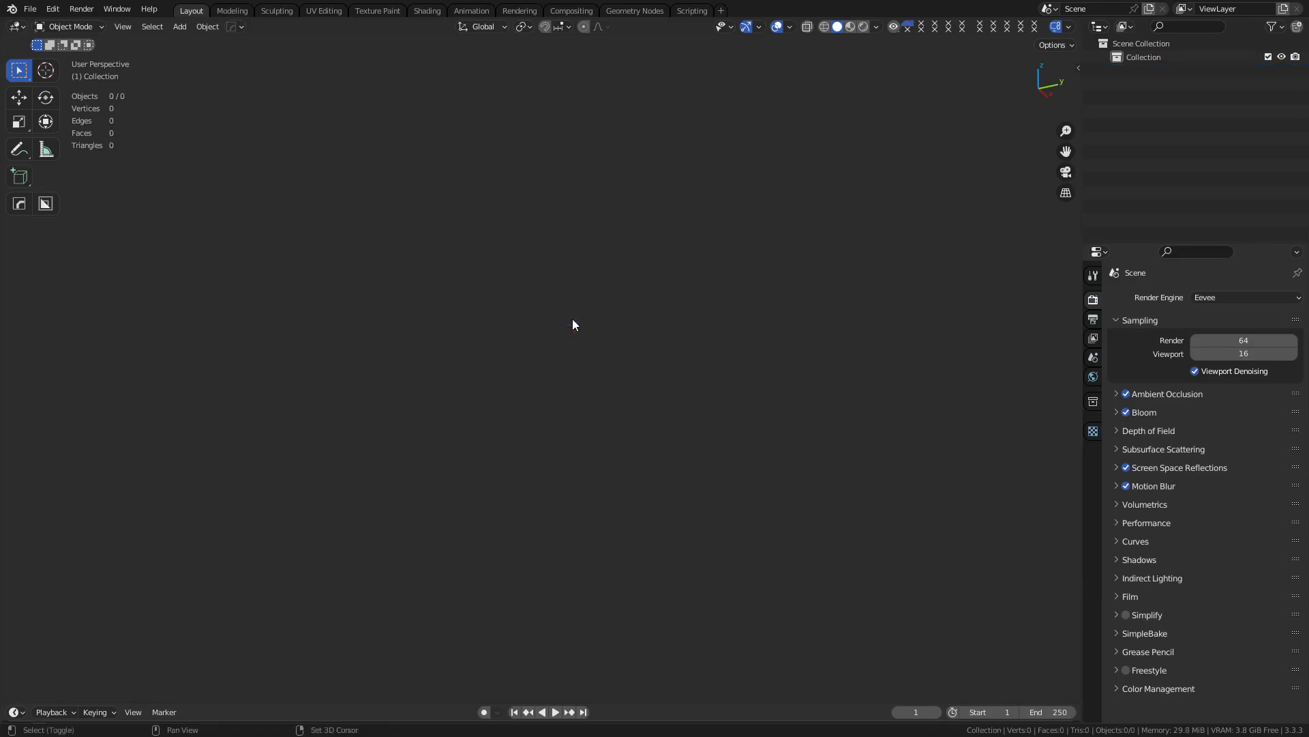
{"action": "key", "text": "shift+a"}
{"action": "mouse_move", "coordinate": [573, 320]}
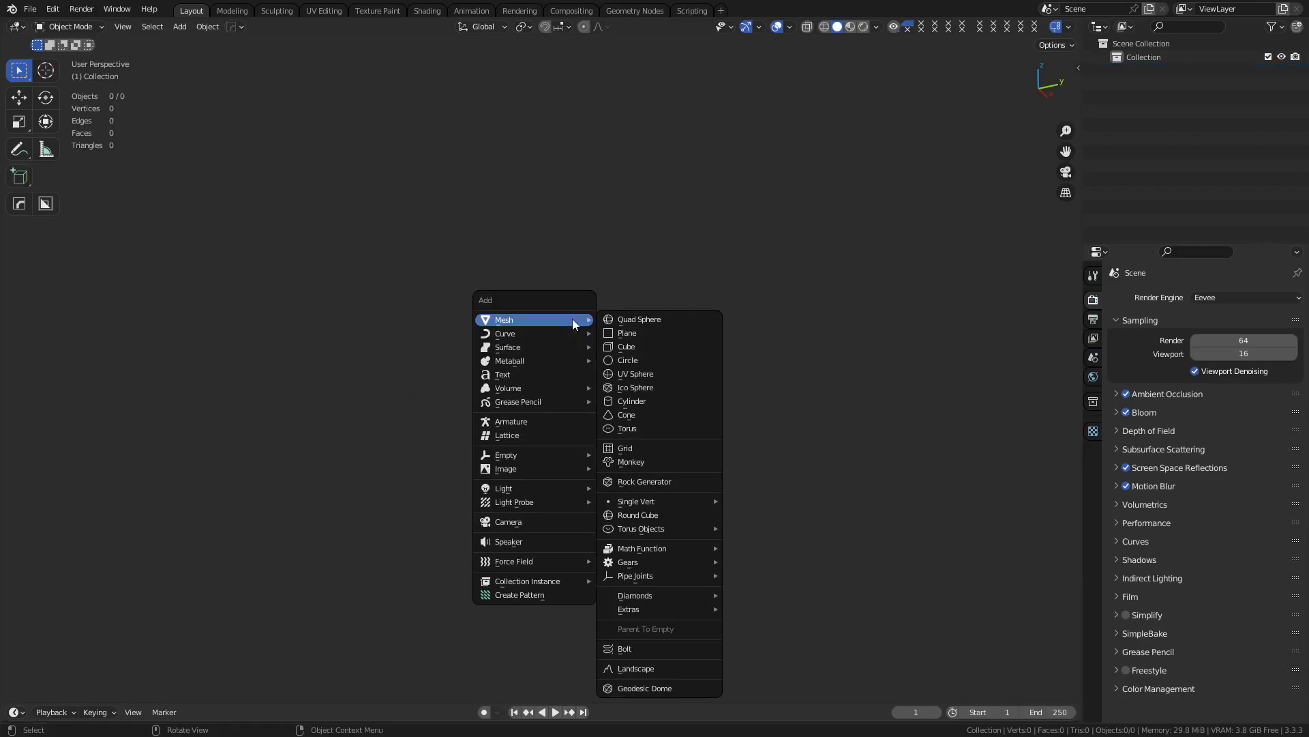
{"action": "left_click", "coordinate": [648, 388]}
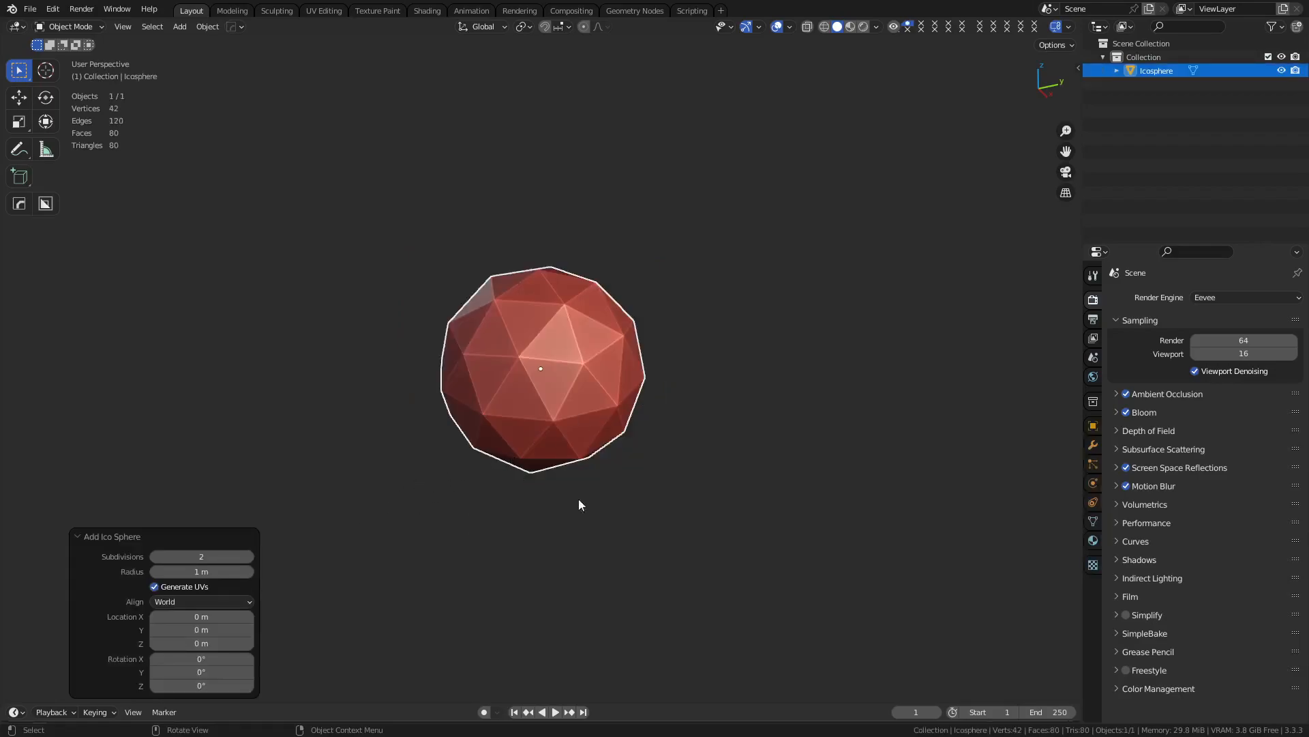
{"action": "left_click", "coordinate": [678, 469]}
{"action": "scroll", "coordinate": [534, 440], "scroll_direction": "up", "scroll_amount": 2}
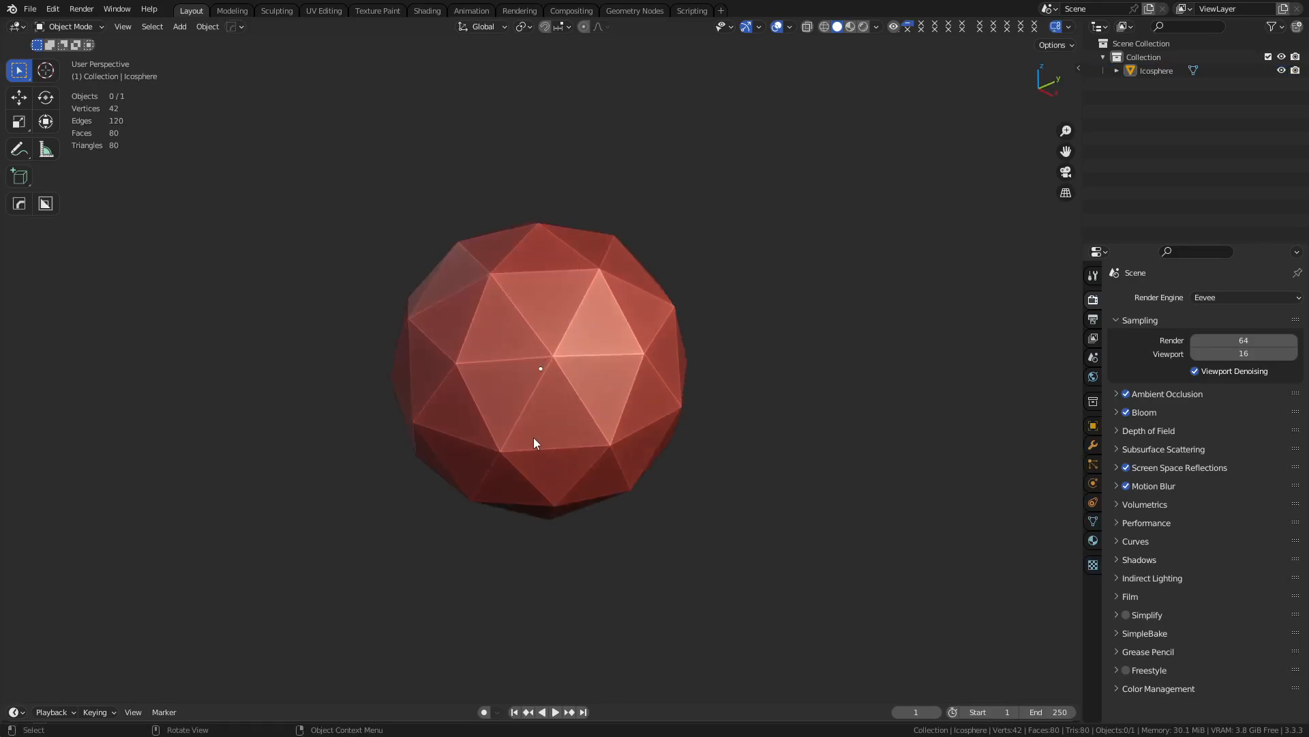
Examine individual vertices on the ico sphere's mesh from several angles in Edit Mode
{"action": "left_click", "coordinate": [535, 438]}
{"action": "key", "text": "ctrl+Tab"}
{"action": "left_click", "coordinate": [605, 438]}
{"action": "left_click", "coordinate": [562, 353]}
{"action": "middle_click_drag", "start_coordinate": [555, 435], "coordinate": [585, 429]}
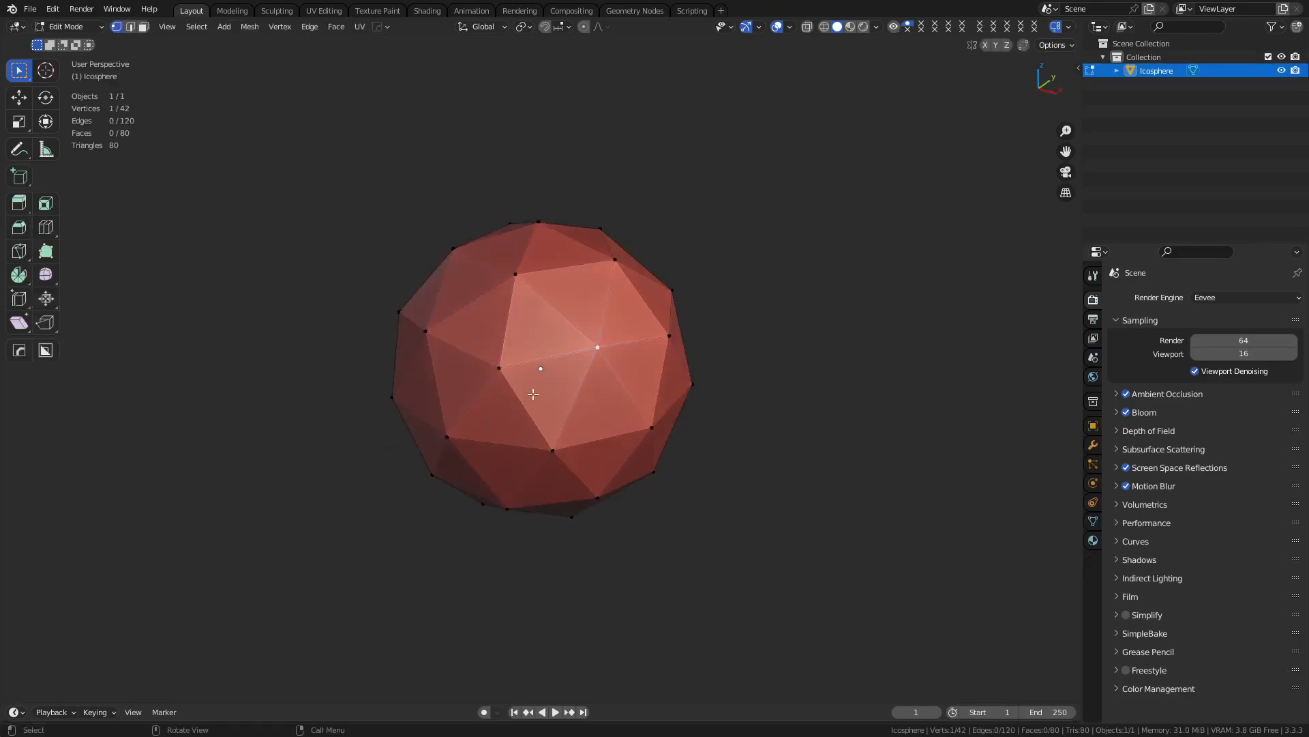
{"action": "left_click", "coordinate": [493, 372]}
{"action": "middle_click_drag", "start_coordinate": [543, 334], "coordinate": [519, 403]}
{"action": "left_click", "coordinate": [532, 290]}
{"action": "middle_click_drag", "start_coordinate": [590, 541], "coordinate": [585, 507]}
{"action": "key", "text": "ctrl+Tab"}
{"action": "left_click", "coordinate": [488, 581]}
Add a mesh cylinder and move it along Y until it stands clear beside the ico sphere
{"action": "middle_click_drag", "start_coordinate": [537, 594], "coordinate": [489, 468]}
{"action": "key", "text": "shift+a"}
{"action": "mouse_move", "coordinate": [502, 444]}
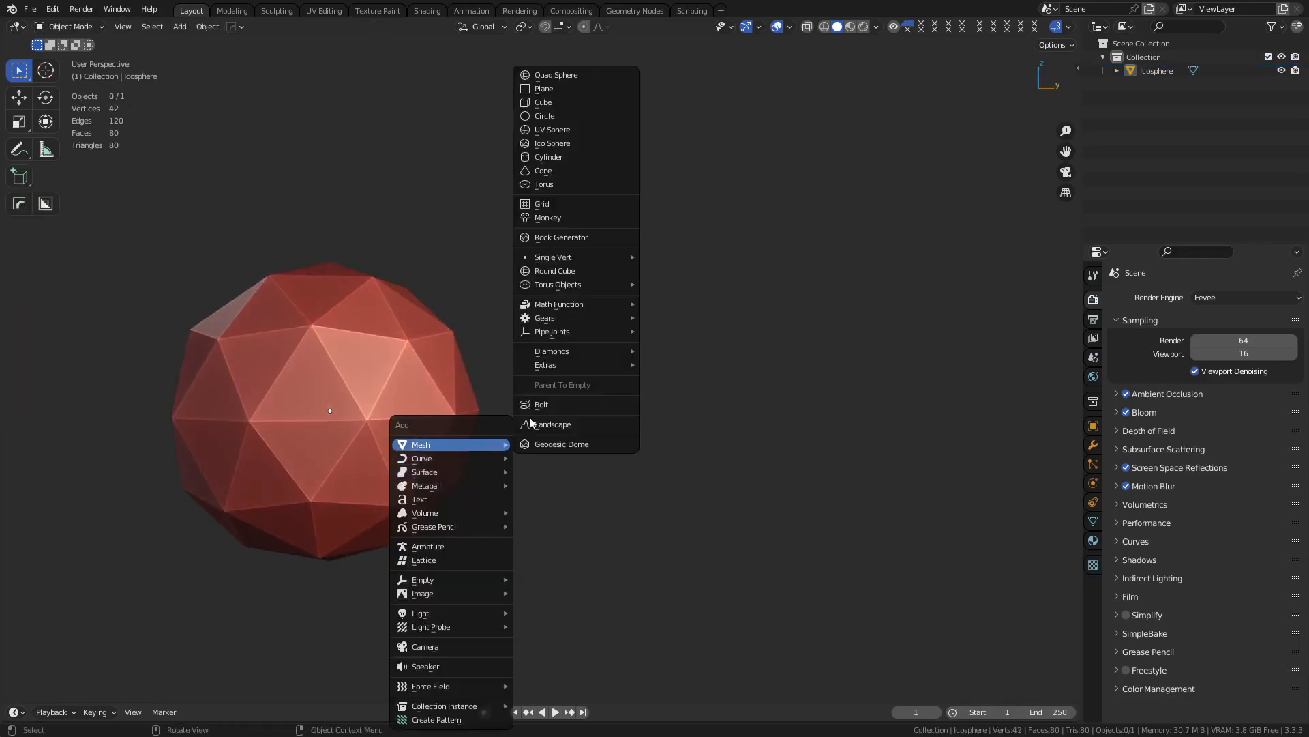
{"action": "left_click", "coordinate": [543, 154]}
{"action": "key", "text": "g"}
{"action": "key", "text": "y"}
{"action": "left_click", "coordinate": [665, 418]}
{"action": "middle_click_drag", "start_coordinate": [668, 418], "coordinate": [570, 447]}
Scale the cylinder's mesh in X and Y to about half its width and lower its top face about 0.65 m
{"action": "key", "text": "Tab"}
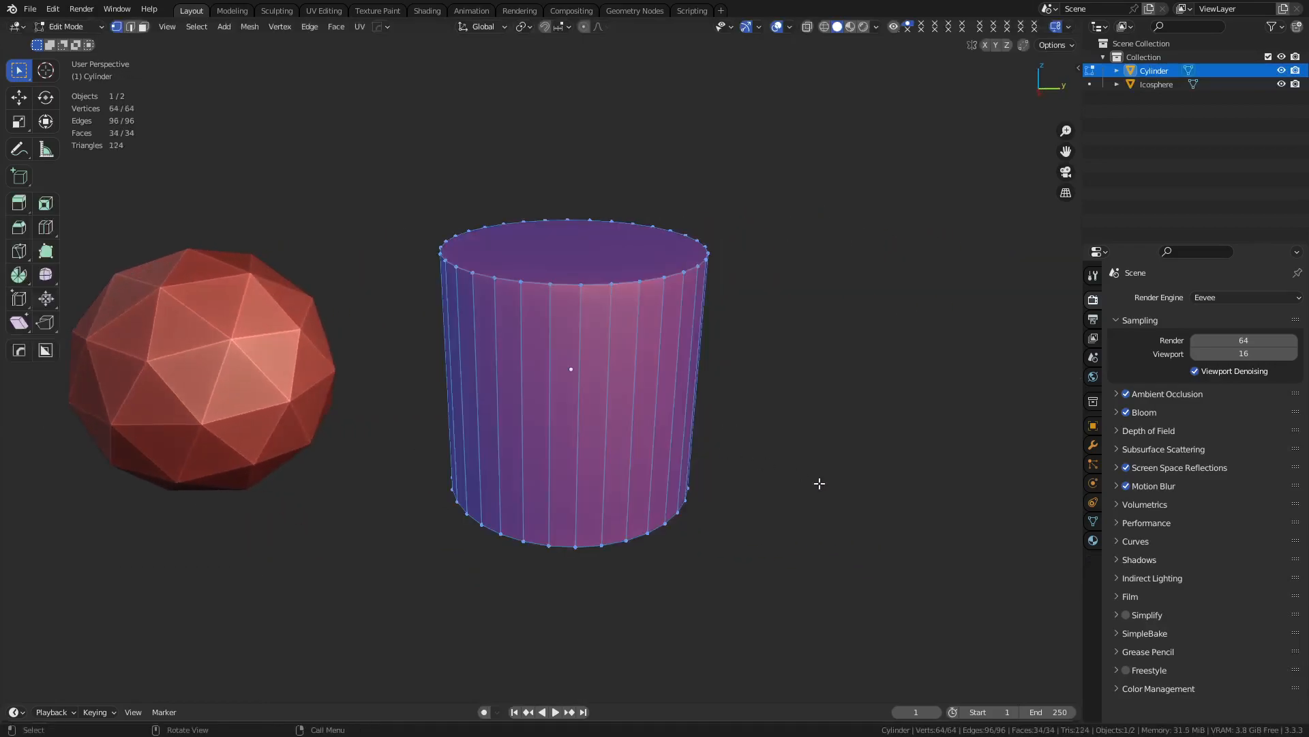
{"action": "key", "text": "s"}
{"action": "key", "text": "shift+z"}
{"action": "left_click", "coordinate": [682, 430]}
{"action": "key", "text": "3"}
{"action": "left_click", "coordinate": [586, 242]}
{"action": "key", "text": "g"}
{"action": "key", "text": "z"}
{"action": "left_click", "coordinate": [601, 324]}
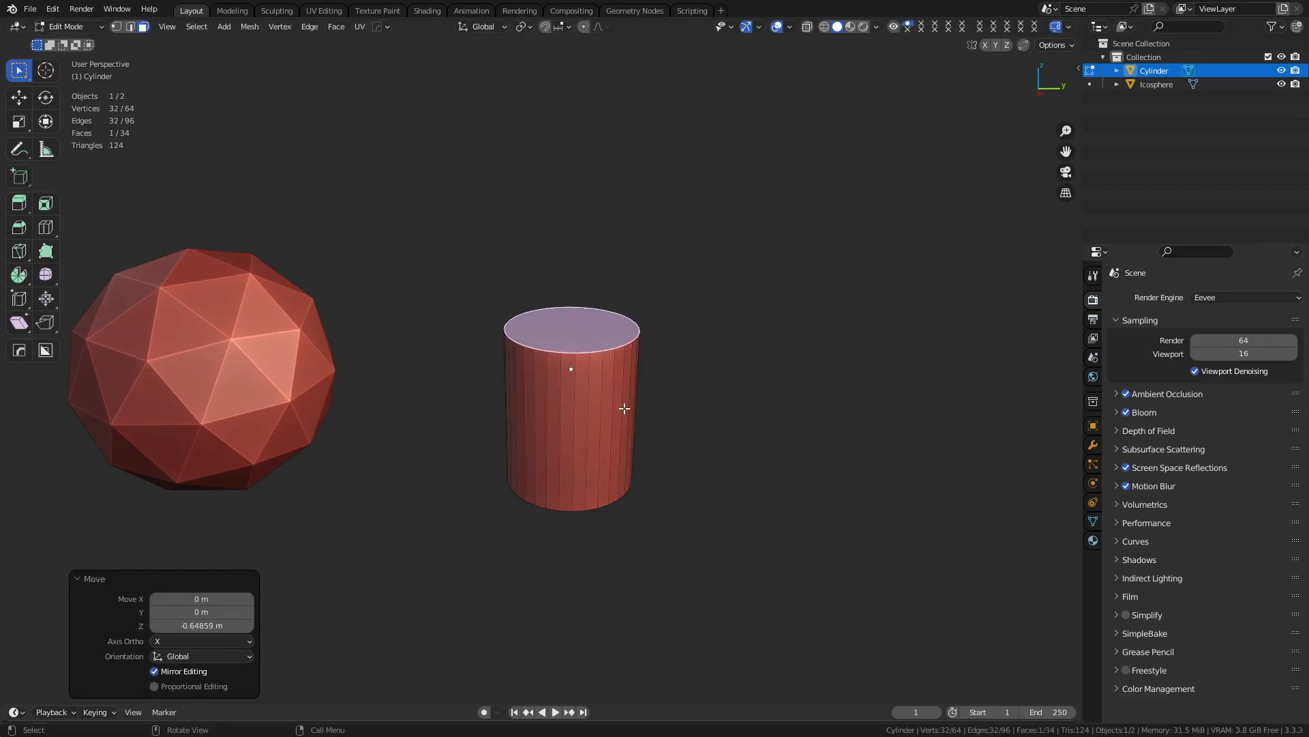
Bevel the cylinder's top rim about 0.189 m wide with 8 segments
{"action": "key", "text": "ctrl+b"}
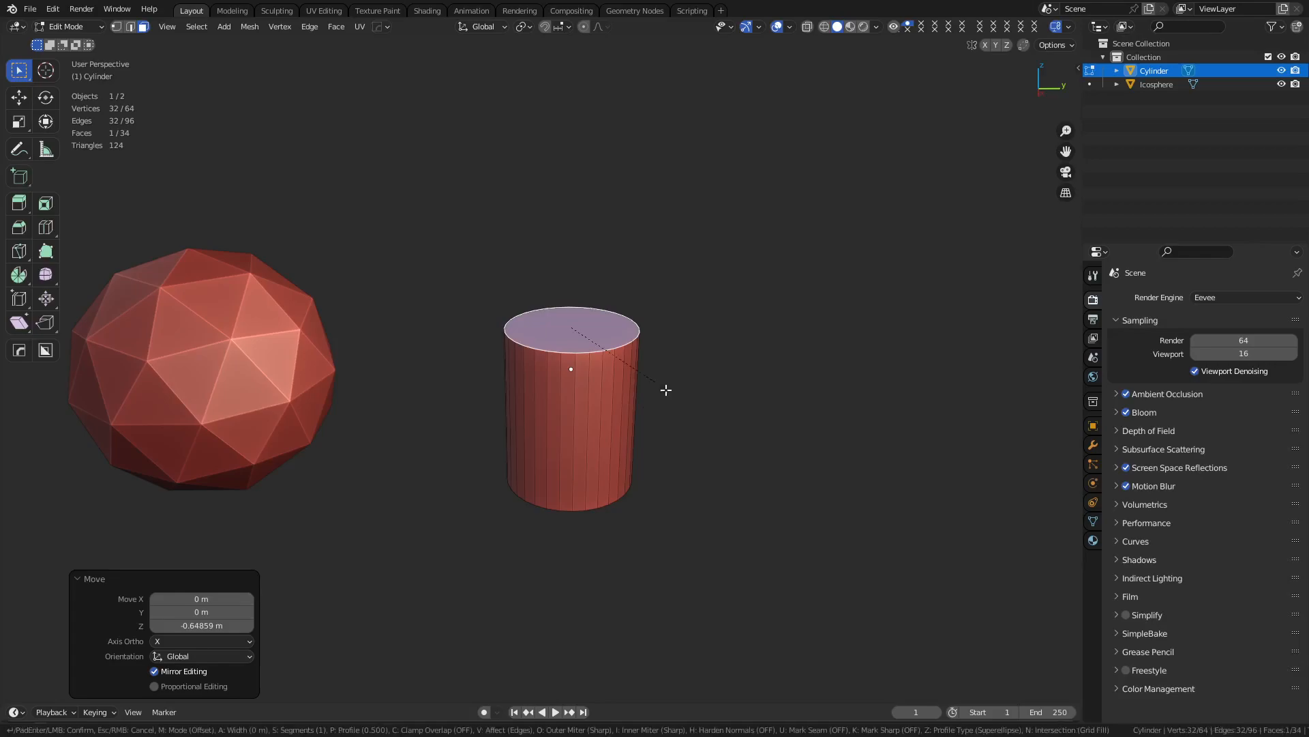
{"action": "scroll", "coordinate": [699, 427], "scroll_direction": "up", "scroll_amount": 5}
{"action": "left_click", "coordinate": [700, 426]}
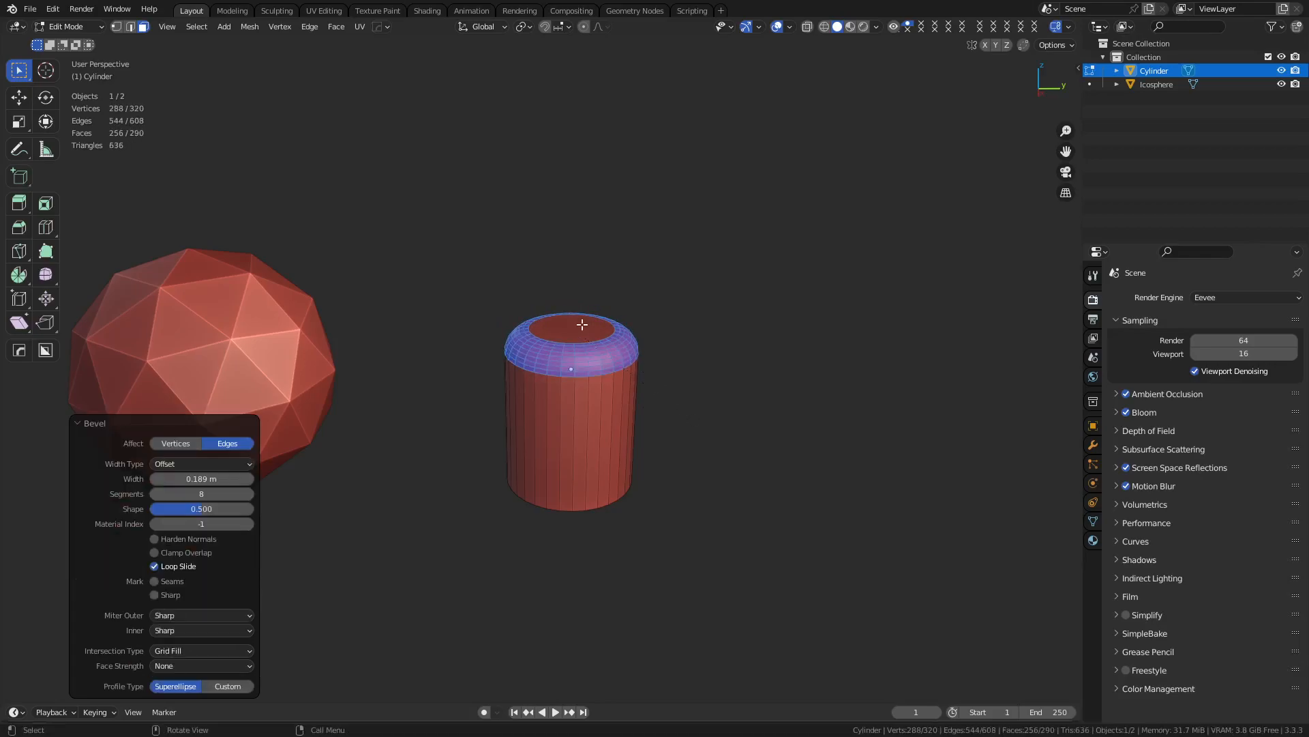
Inset the cylinder's top face and extrude it downward about 0.10 m to form a circular recess
{"action": "left_click", "coordinate": [582, 324]}
{"action": "middle_click_drag", "start_coordinate": [692, 352], "coordinate": [652, 505], "text": "shift"}
{"action": "scroll", "coordinate": [653, 506], "scroll_direction": "up", "scroll_amount": 2}
{"action": "scroll", "coordinate": [653, 506], "scroll_direction": "up", "scroll_amount": 1}
{"action": "key", "text": "e"}
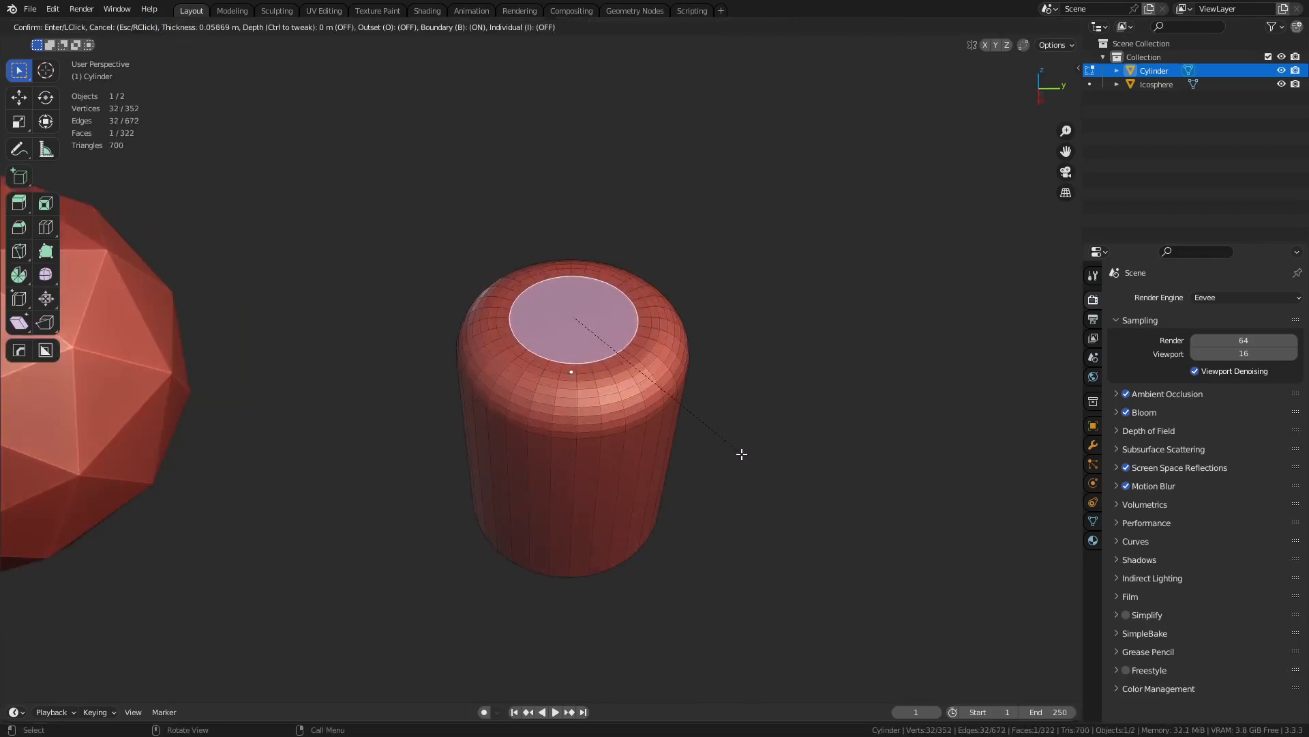
{"action": "left_click", "coordinate": [745, 468]}
Inset the recess floor about 0.07 m and raise the inner face about 0.125 m as a central button
{"action": "key", "text": "i"}
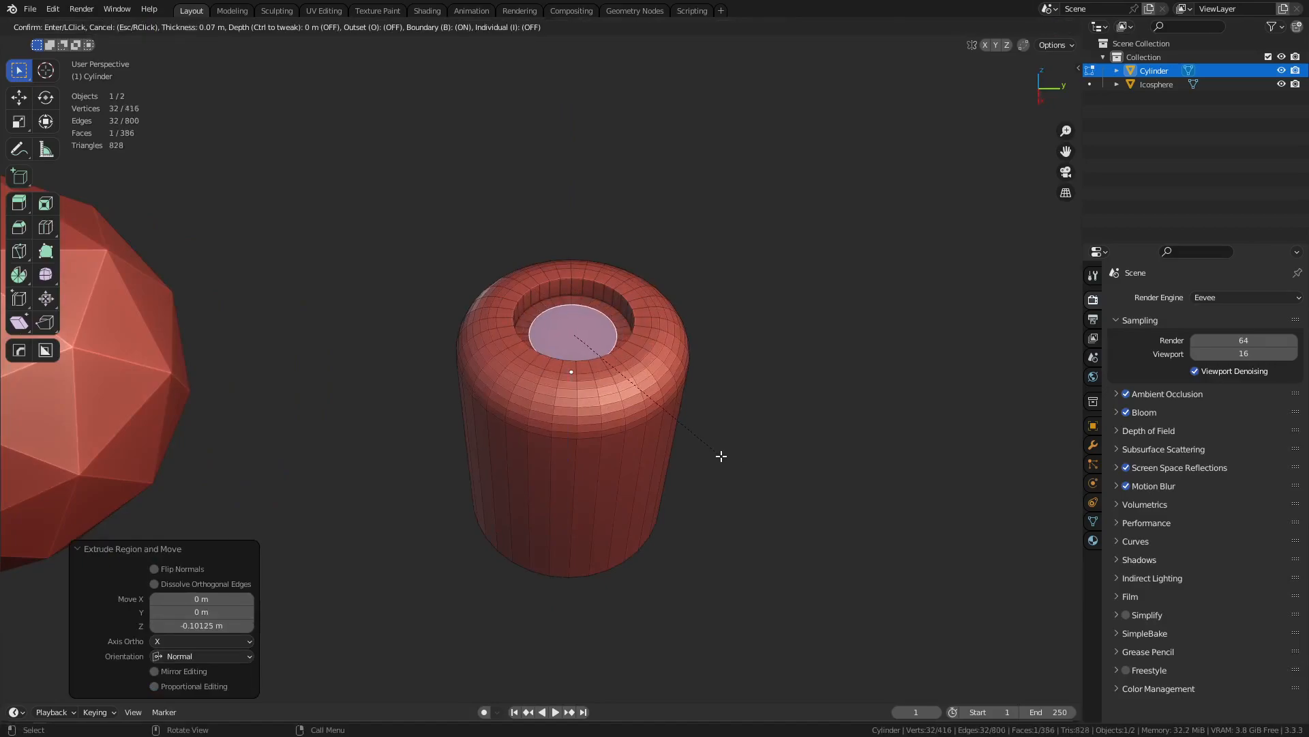
{"action": "left_click", "coordinate": [730, 460]}
{"action": "left_click", "coordinate": [743, 470], "text": "ctrl"}
Bevel the central button's top rim about 0.042 m wide with 8 segments
{"action": "key", "text": "ctrl+b"}
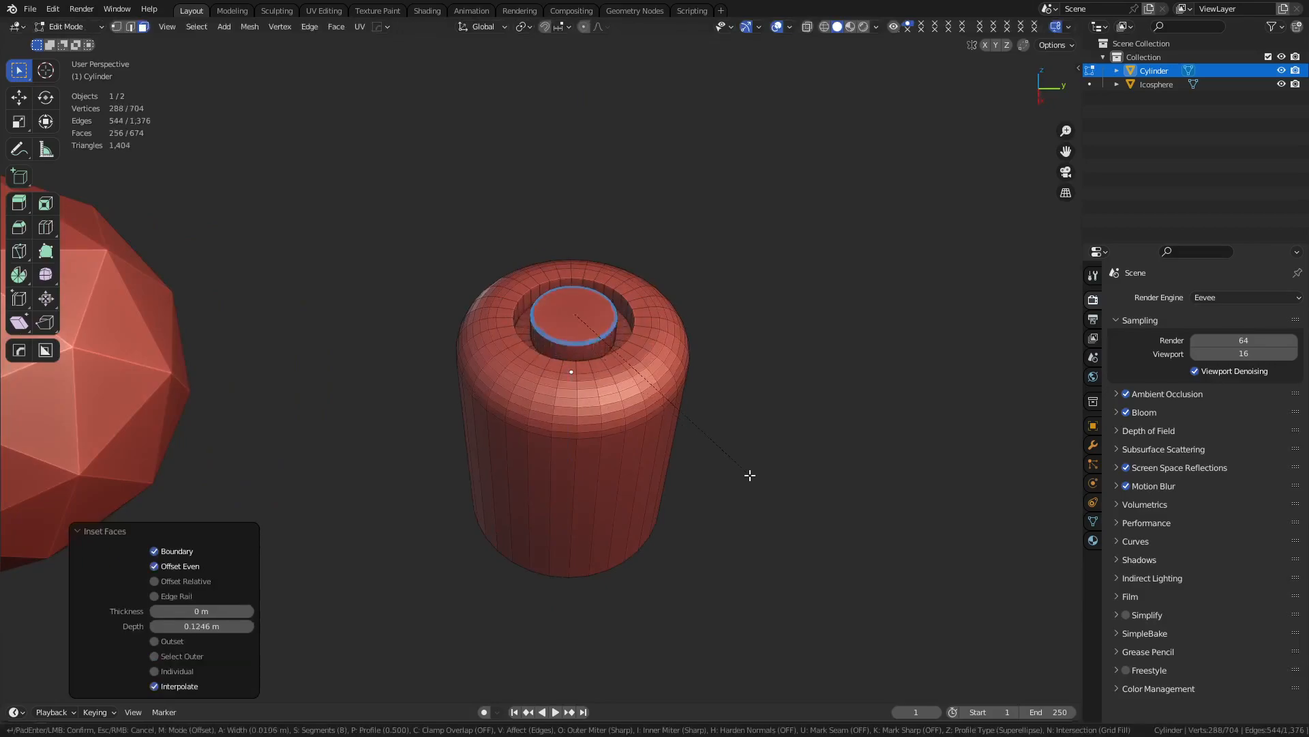
{"action": "left_click", "coordinate": [754, 477]}
{"action": "key", "text": "ctrl+Tab"}
Cut closely spaced edge loops around the cylinder's side, a little below the rounded top
{"action": "key", "text": "ctrl+r"}
{"action": "left_click", "coordinate": [612, 501]}
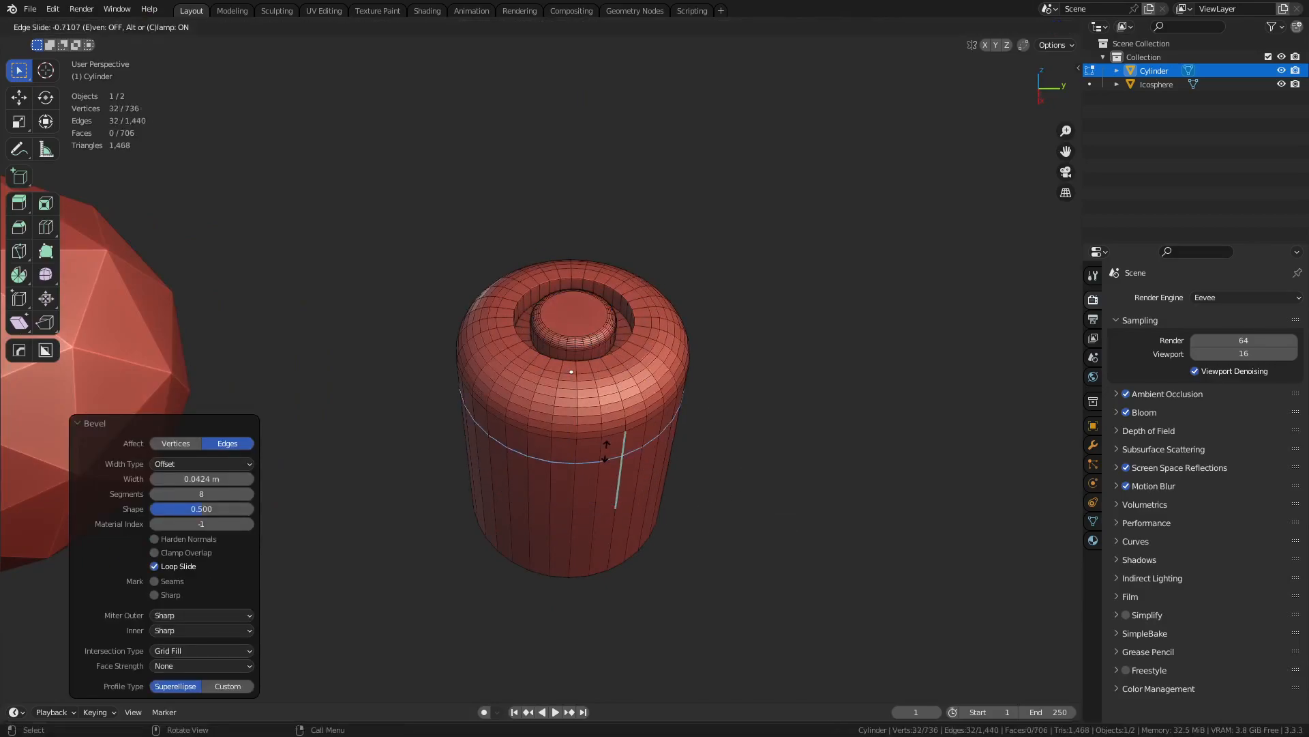
{"action": "left_click", "coordinate": [609, 458]}
Sink the narrow face ring between the new edge loops inward to form a groove around the body
{"action": "key", "text": "3"}
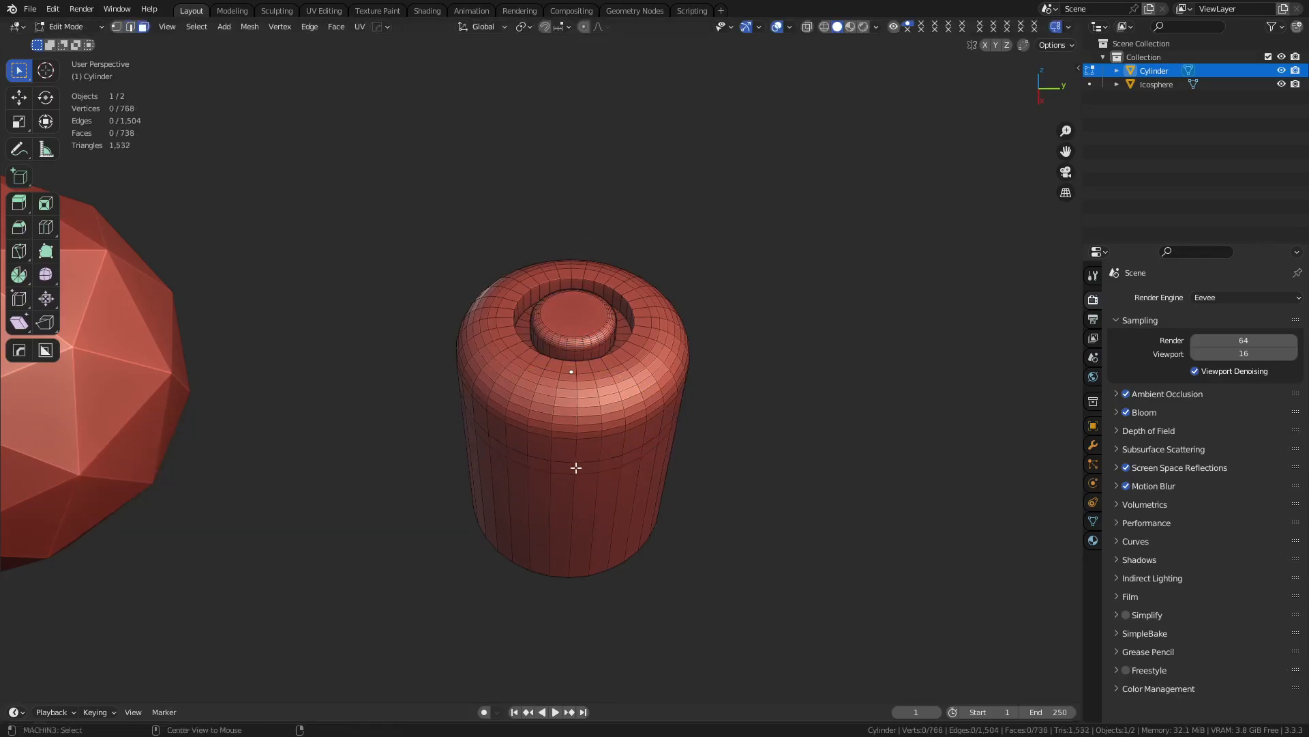
{"action": "left_click", "coordinate": [577, 468], "text": "alt"}
{"action": "key", "text": "i"}
{"action": "left_click", "coordinate": [883, 504]}
{"action": "key", "text": "i"}
{"action": "left_click", "coordinate": [873, 500], "text": "ctrl"}
Return the cylinder to Object Mode and apply Shade Auto Smooth to it
{"action": "key", "text": "ctrl+Tab"}
{"action": "left_click", "coordinate": [773, 510]}
{"action": "left_click", "coordinate": [633, 446]}
{"action": "right_click", "coordinate": [633, 446]}
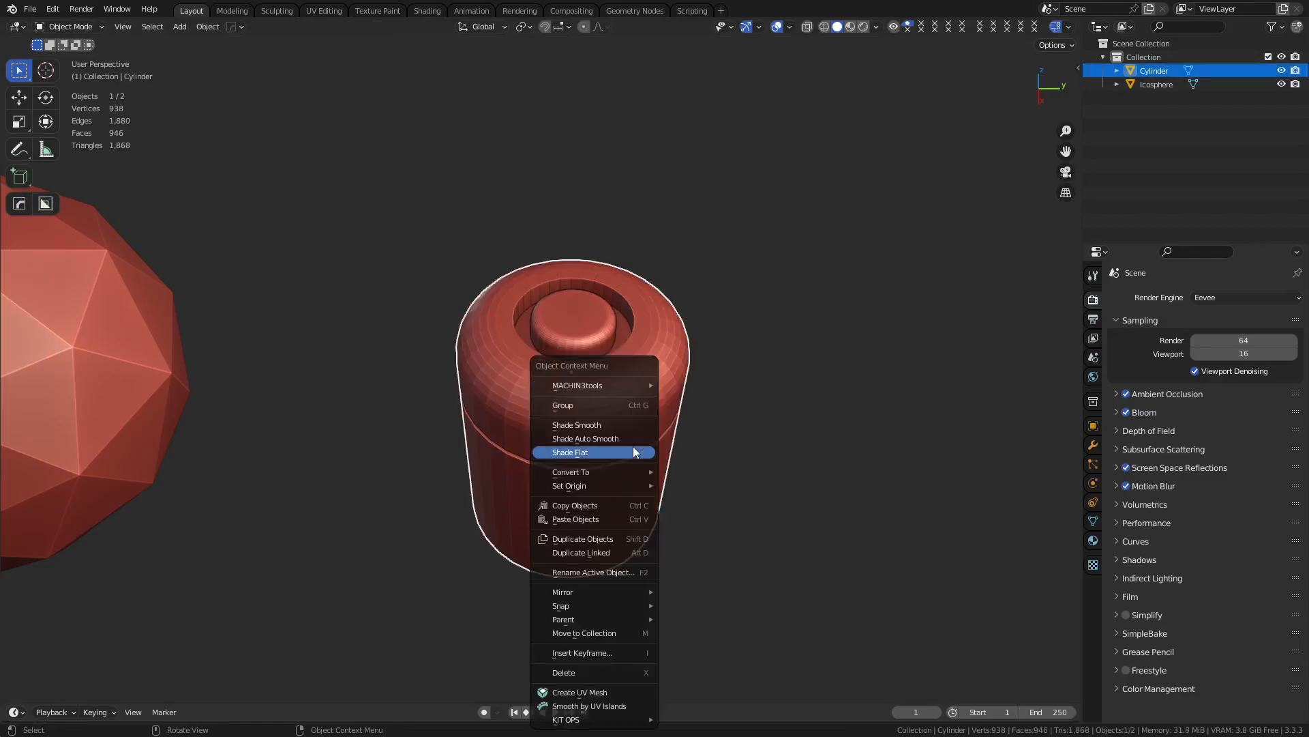
{"action": "left_click", "coordinate": [629, 440]}
{"action": "key", "text": "ctrl+Tab"}
{"action": "left_click", "coordinate": [660, 441]}
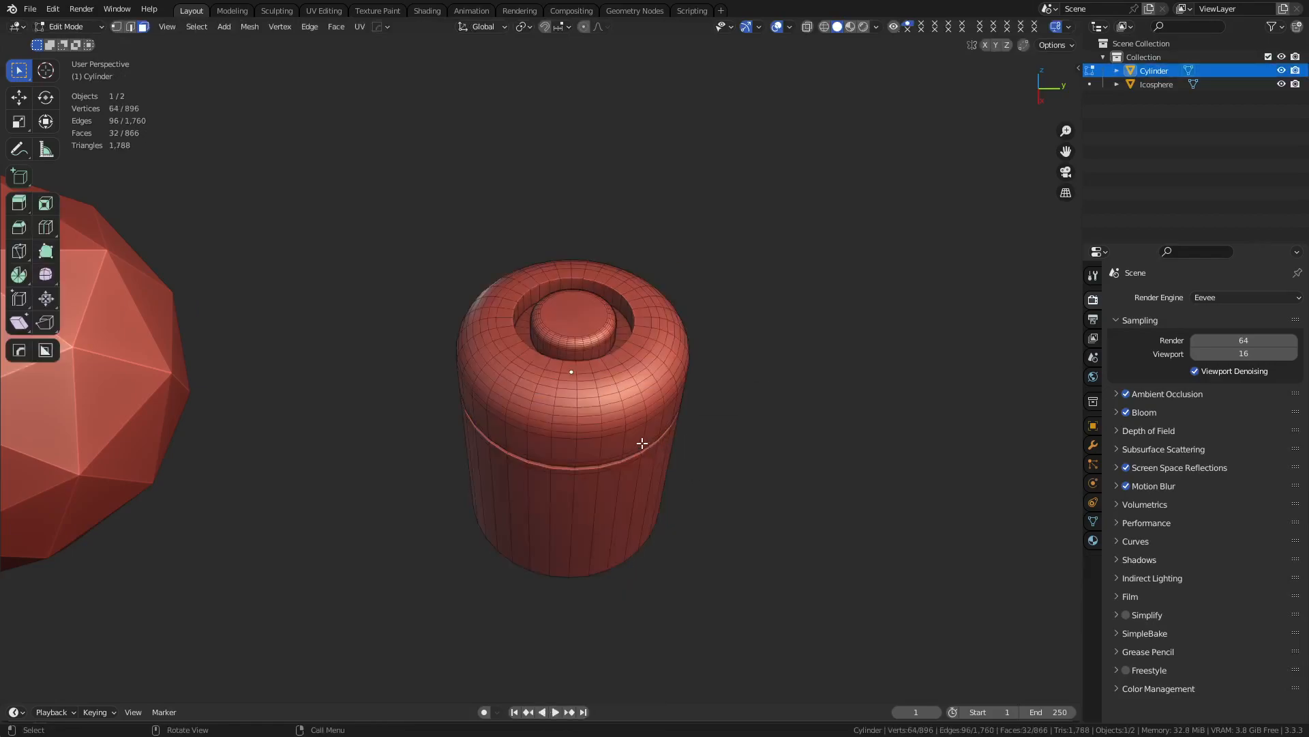
{"action": "left_click", "coordinate": [597, 404], "text": "alt"}
{"action": "left_click", "coordinate": [597, 403], "text": "alt"}
{"action": "key", "text": "ctrl+Tab"}
{"action": "left_click", "coordinate": [423, 451]}
Move only the cylinder's origin down along Z about 0.76 m to near its base and leave origin editing
{"action": "scroll", "coordinate": [423, 451], "scroll_direction": "down", "scroll_amount": 2}
{"action": "middle_click_drag", "start_coordinate": [508, 480], "coordinate": [529, 390]}
{"action": "left_click", "coordinate": [414, 435]}
{"action": "left_click", "coordinate": [530, 391]}
{"action": "key", "text": "ctrl+period"}
{"action": "key", "text": "g"}
{"action": "key", "text": "z"}
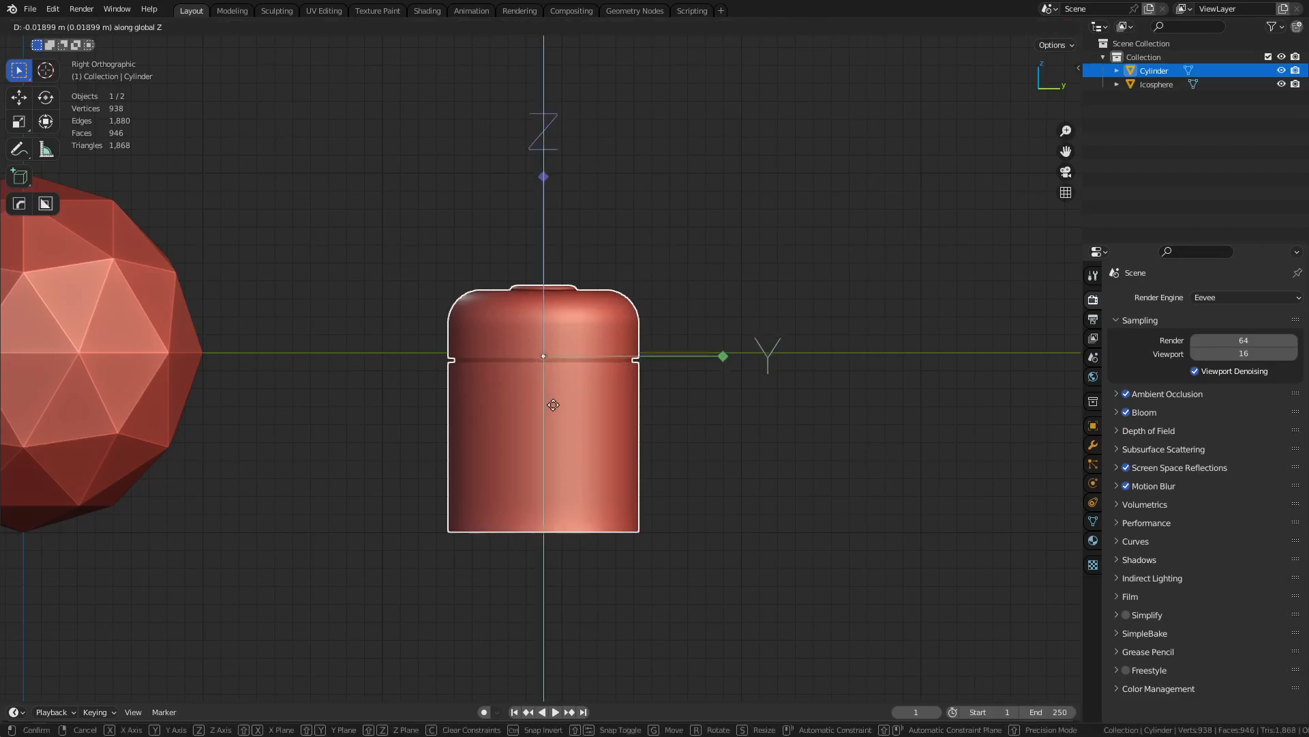
{"action": "left_click", "coordinate": [583, 535]}
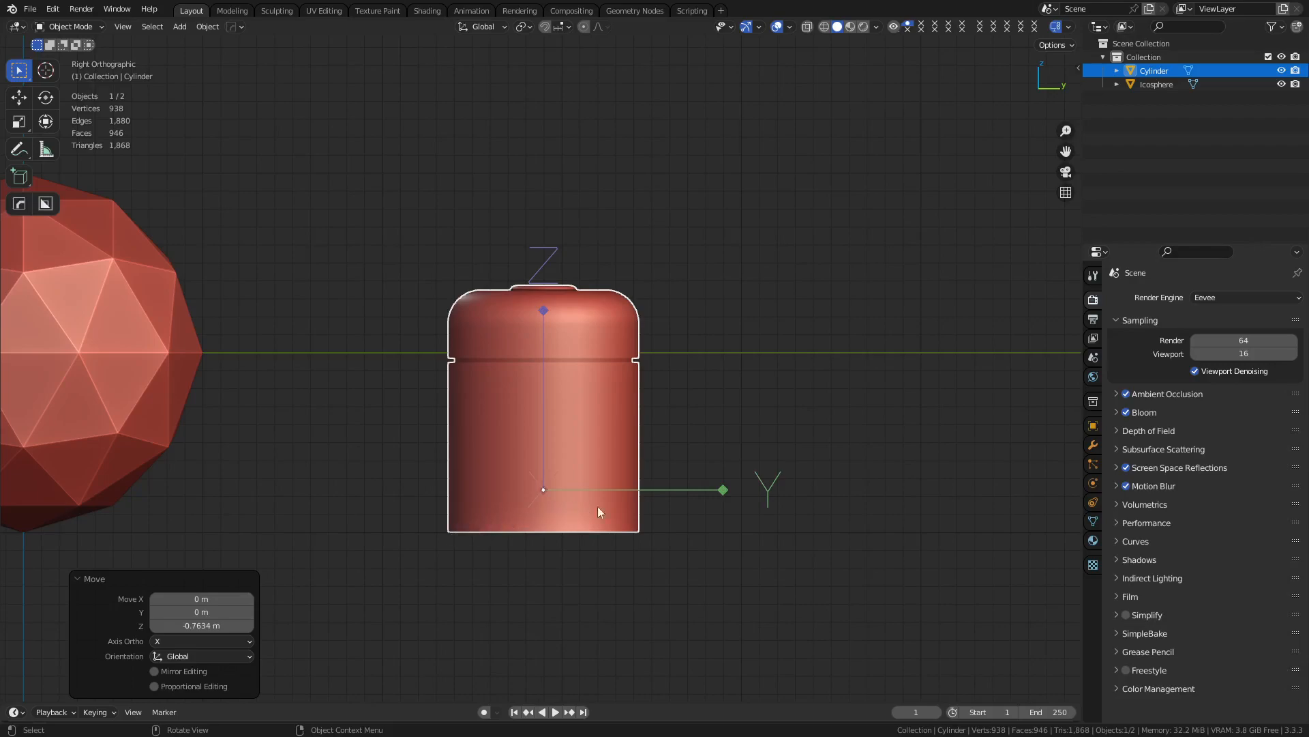
{"action": "middle_click_drag", "start_coordinate": [176, 400], "coordinate": [446, 432], "text": "shift"}
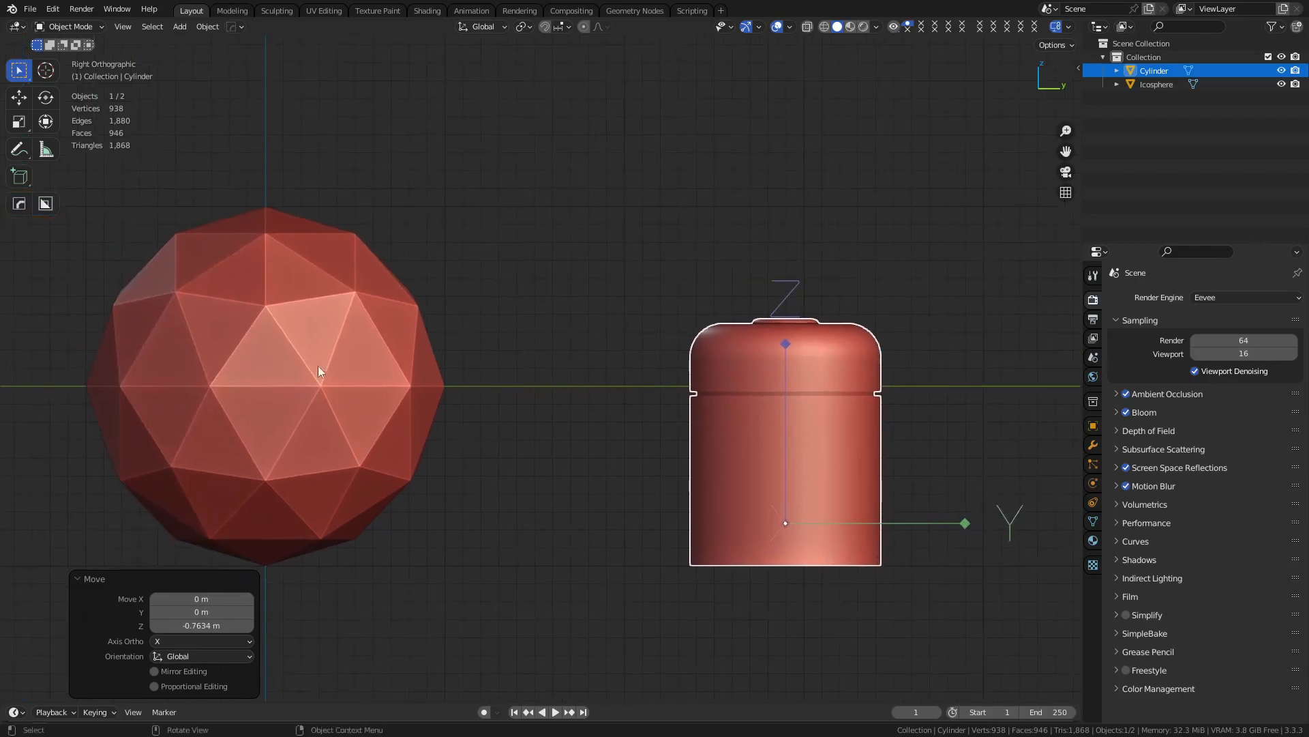
{"action": "middle_click_drag", "start_coordinate": [836, 534], "coordinate": [761, 520], "text": "shift"}
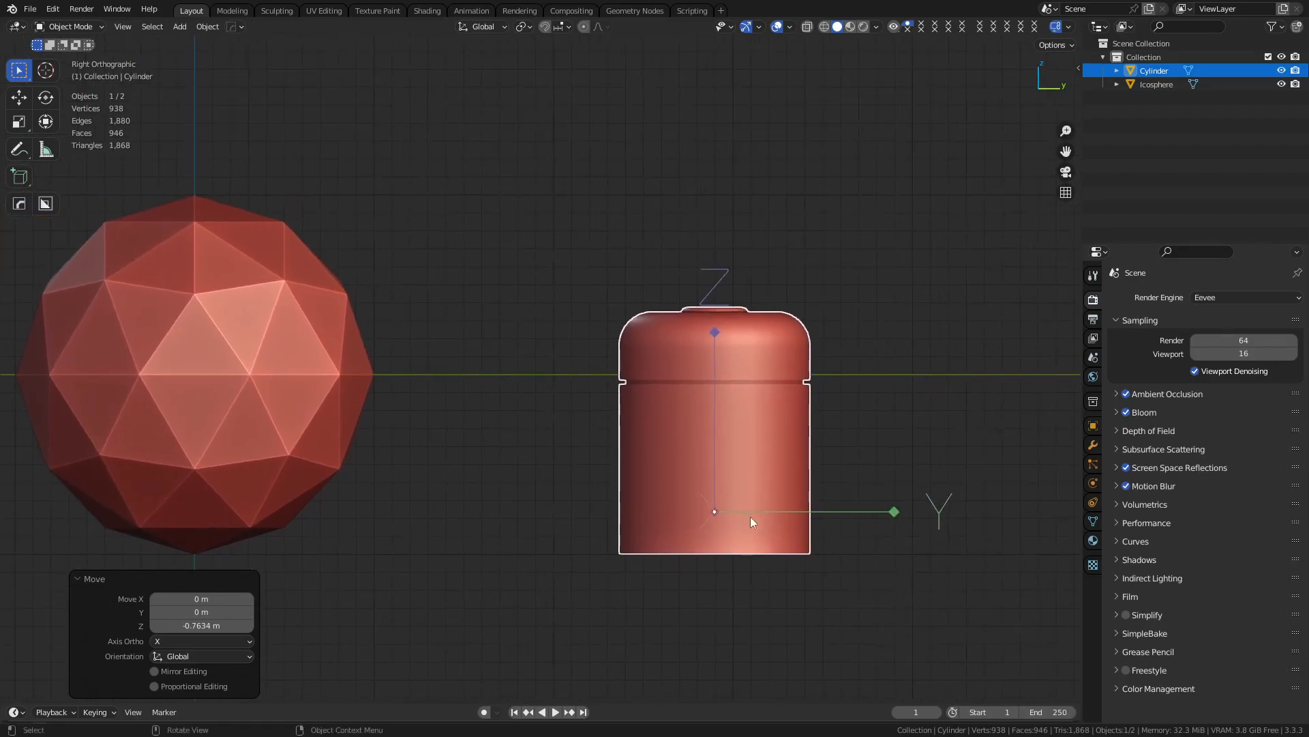
{"action": "key", "text": "ctrl+period"}
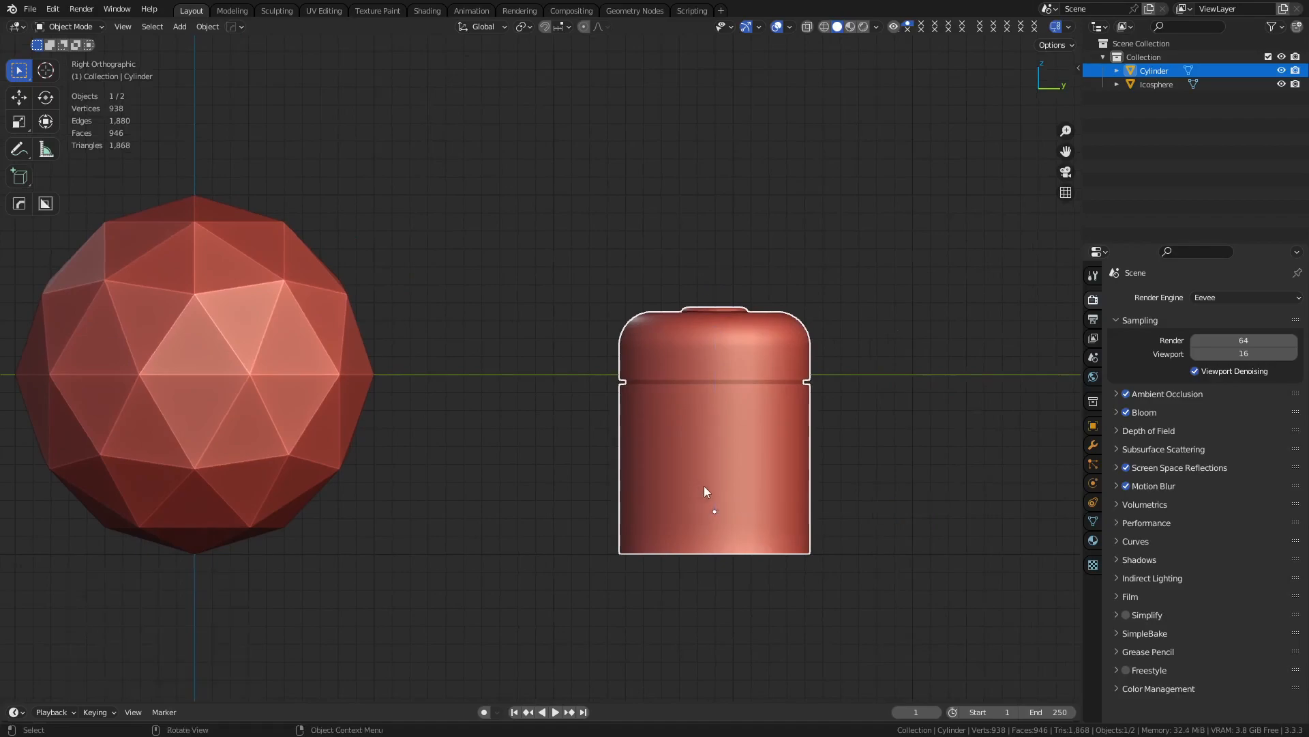
{"action": "key", "text": "ctrl+period"}
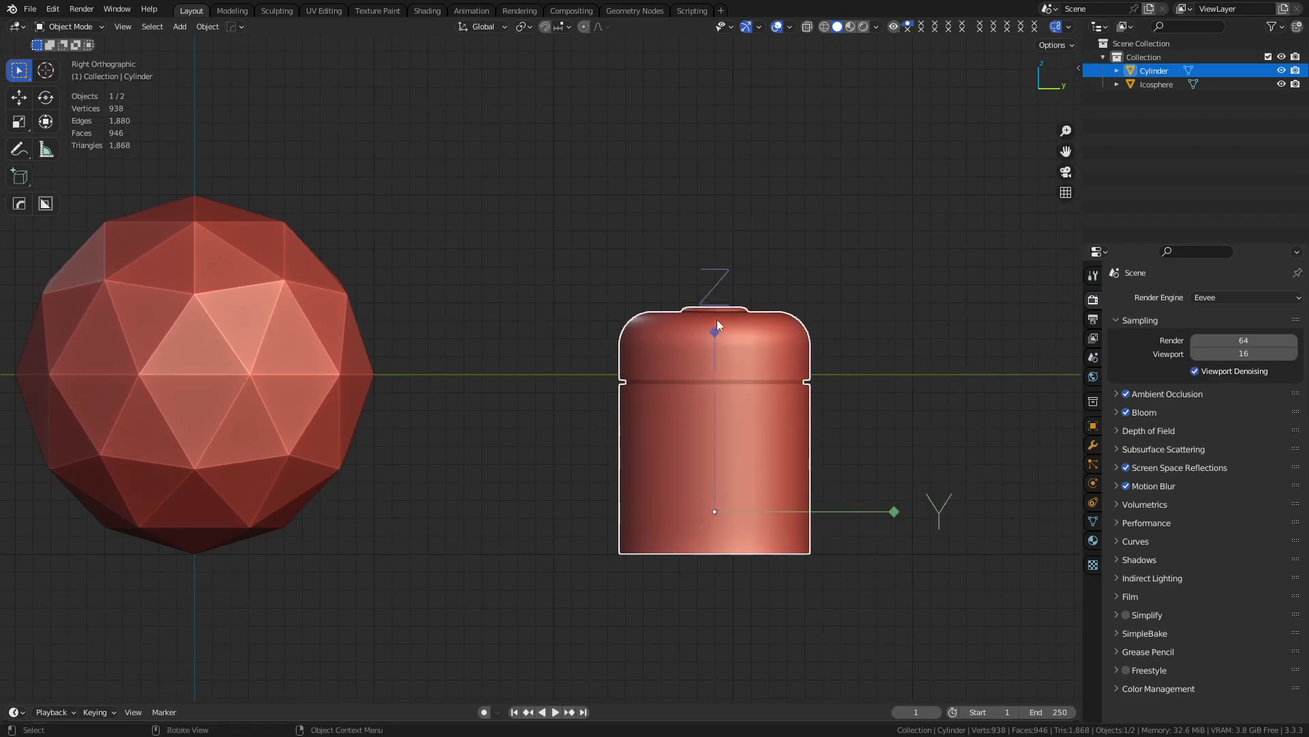
{"action": "key", "text": "ctrl+period"}
Enable snapping to vertices with Align Rotation to Target
{"action": "middle_click_drag", "start_coordinate": [476, 429], "coordinate": [707, 460], "text": "shift"}
{"action": "left_click", "coordinate": [547, 28]}
{"action": "left_click", "coordinate": [559, 28]}
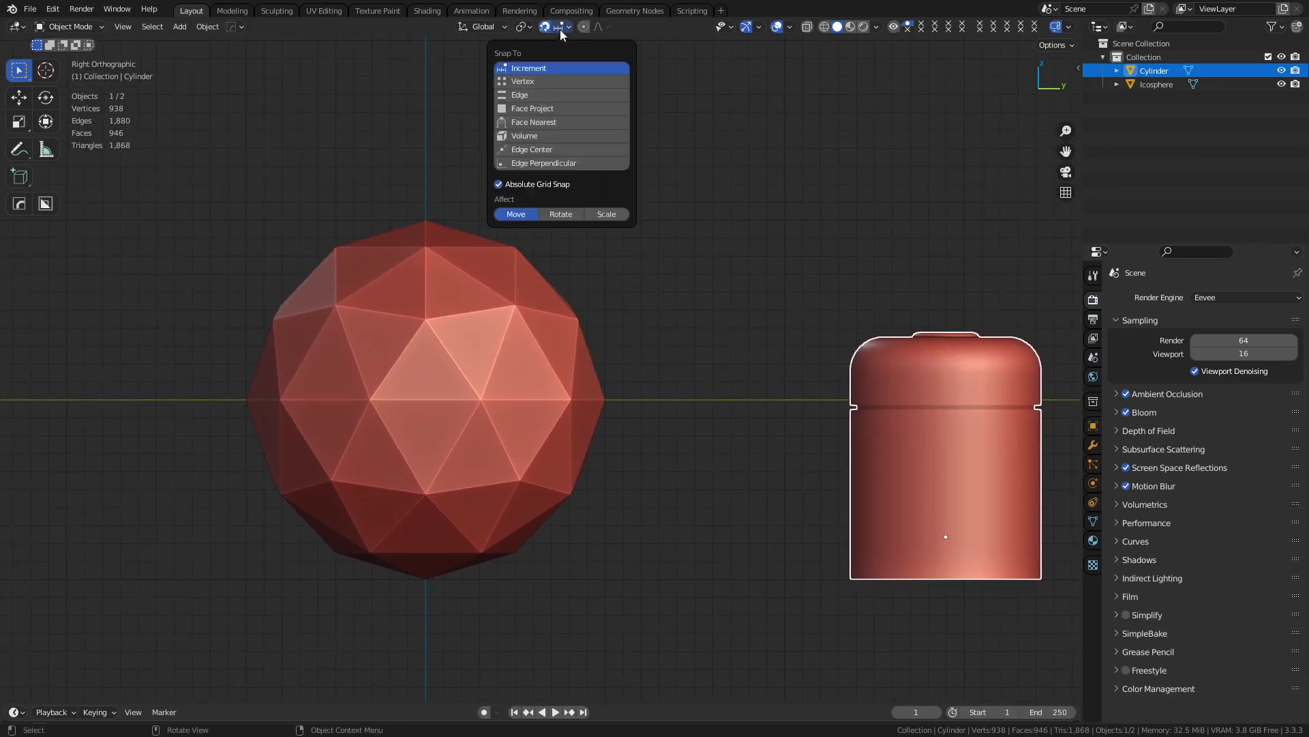
{"action": "left_click", "coordinate": [537, 85]}
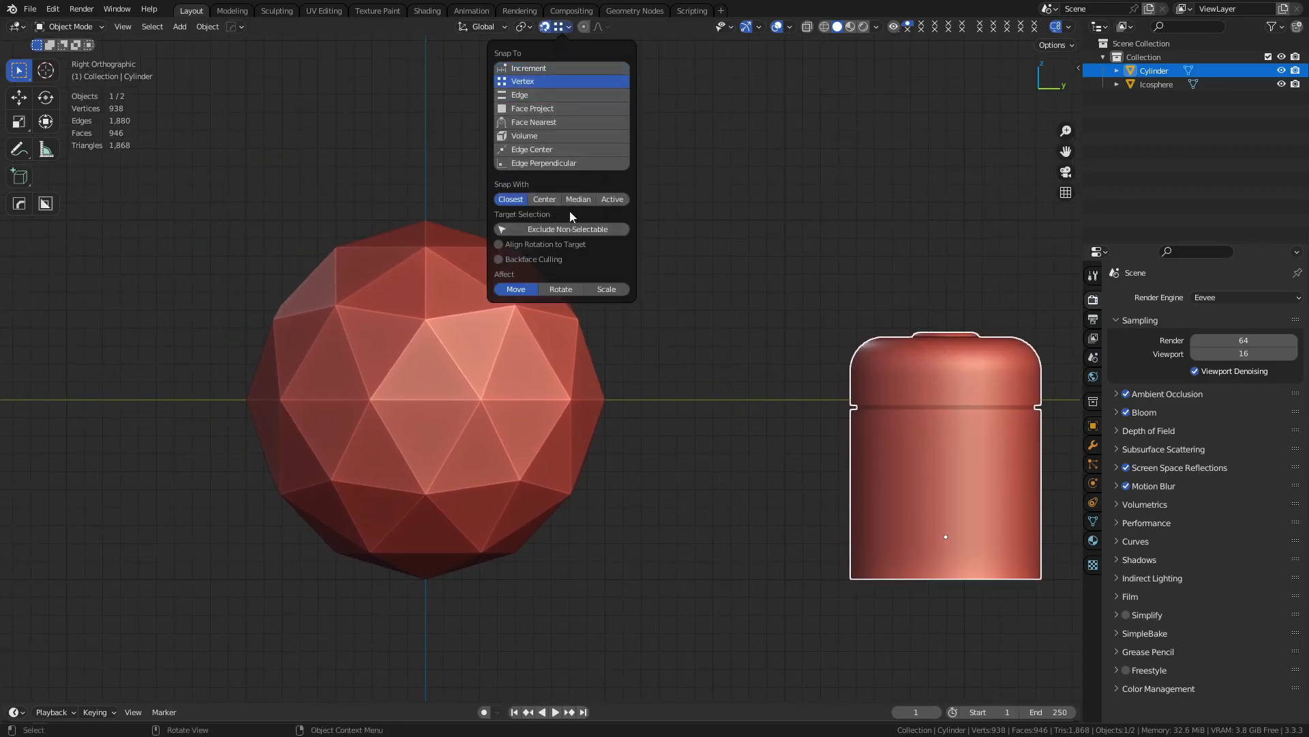
{"action": "left_click", "coordinate": [539, 245]}
Create a linked duplicate of the cylinder above the original and snap it onto the ico sphere's surface
{"action": "middle_click_drag", "start_coordinate": [772, 487], "coordinate": [670, 462]}
{"action": "key", "text": "shift+d"}
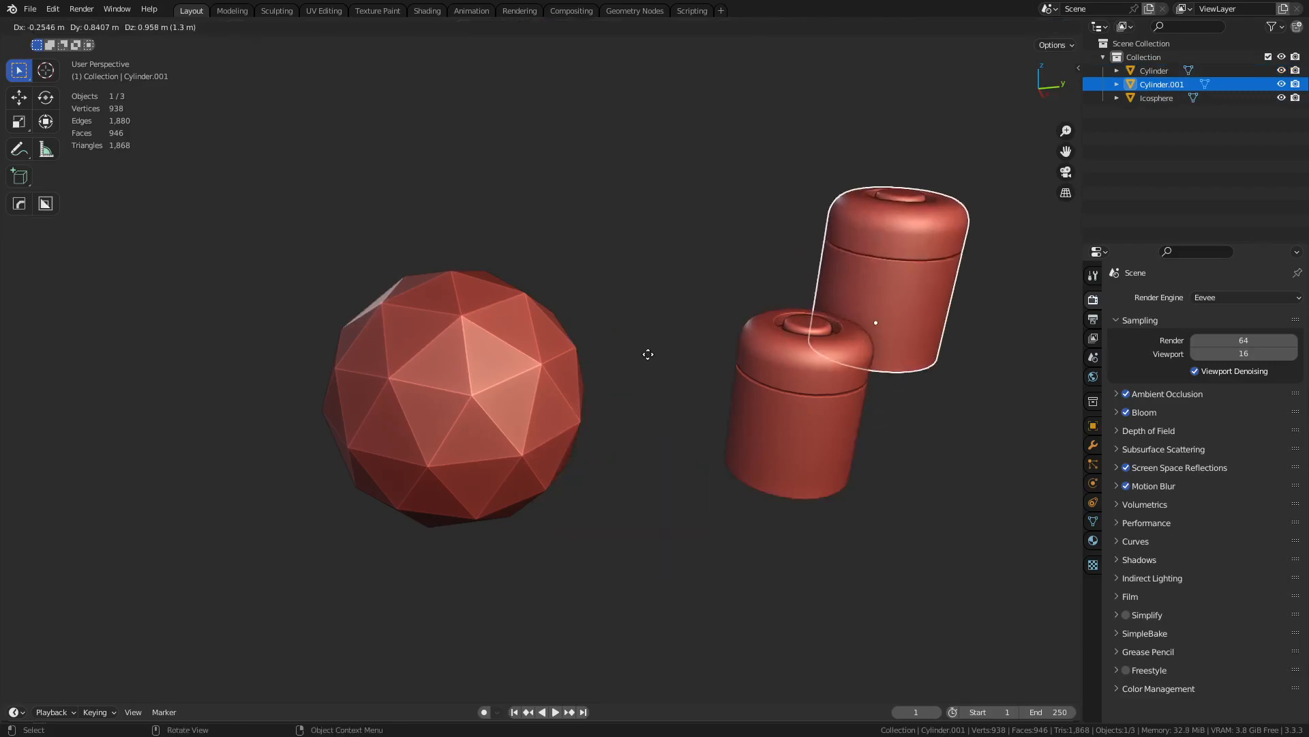
{"action": "left_click", "coordinate": [541, 238]}
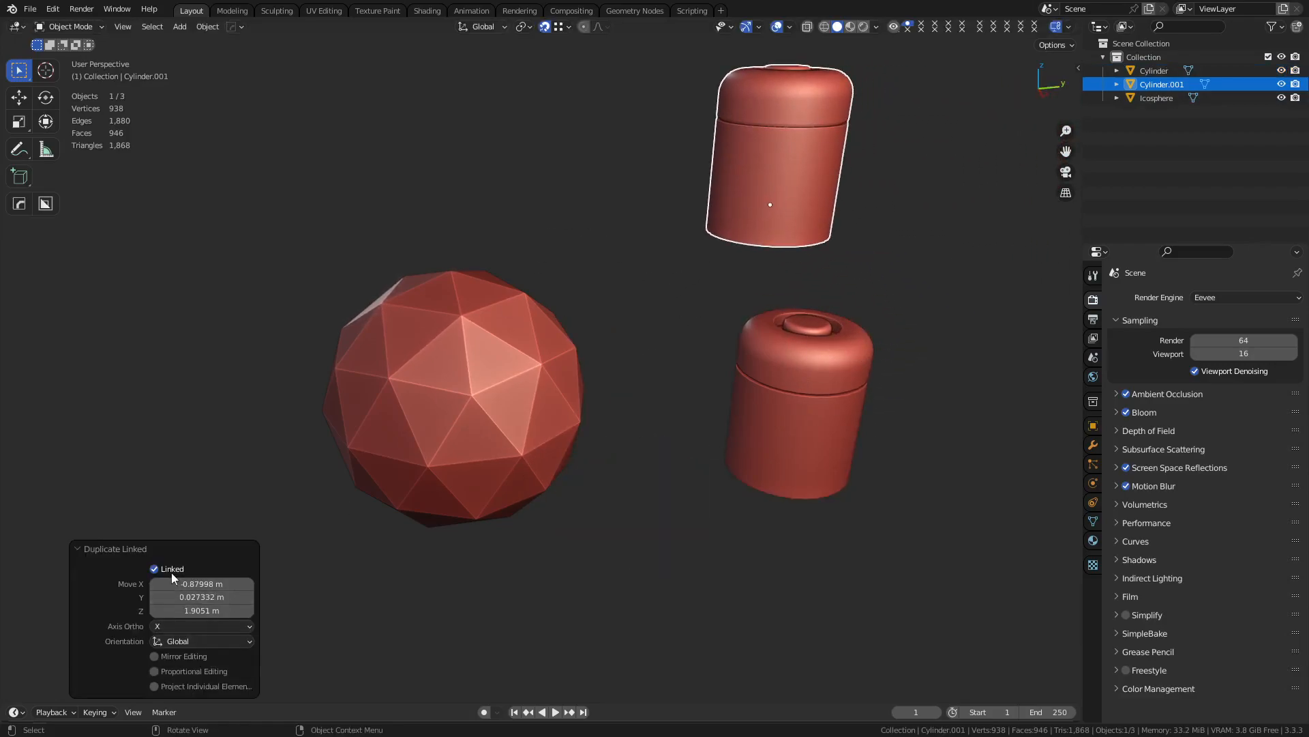
{"action": "key", "text": "g"}
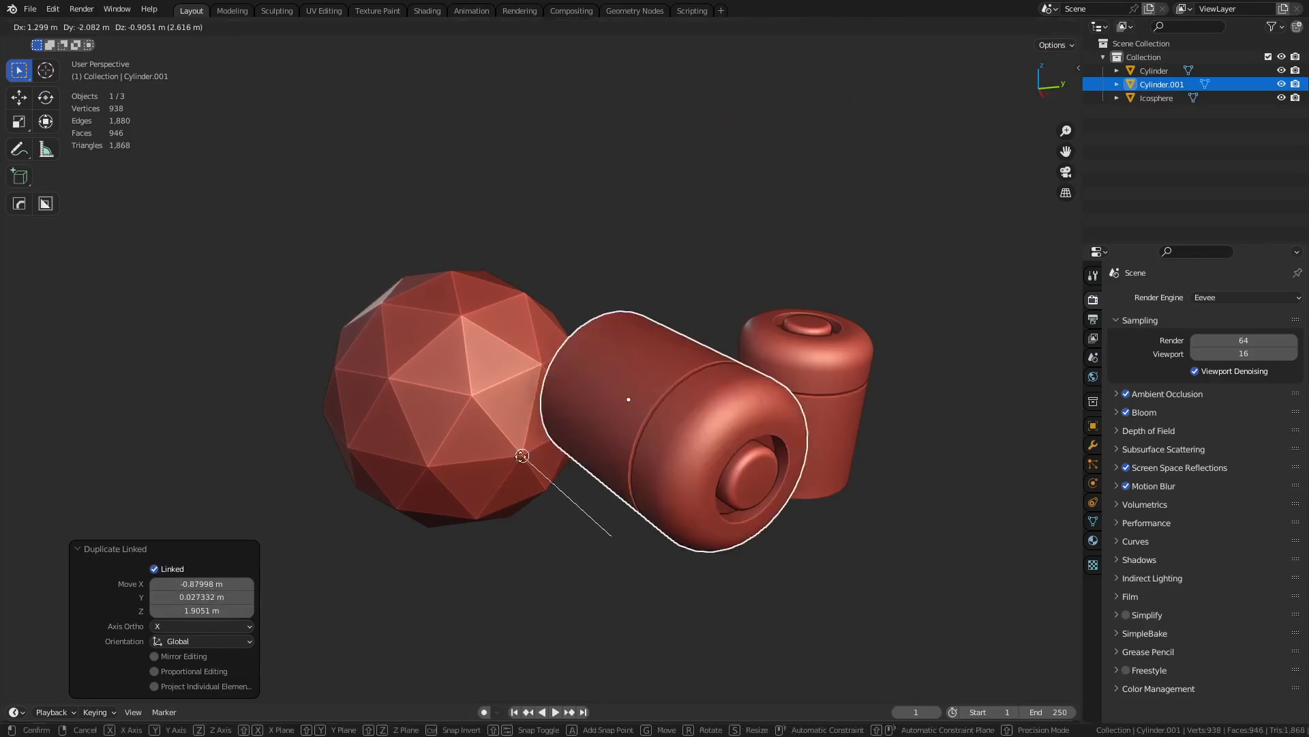
{"action": "left_click", "coordinate": [521, 469]}
{"action": "middle_click_drag", "start_coordinate": [521, 469], "coordinate": [483, 492]}
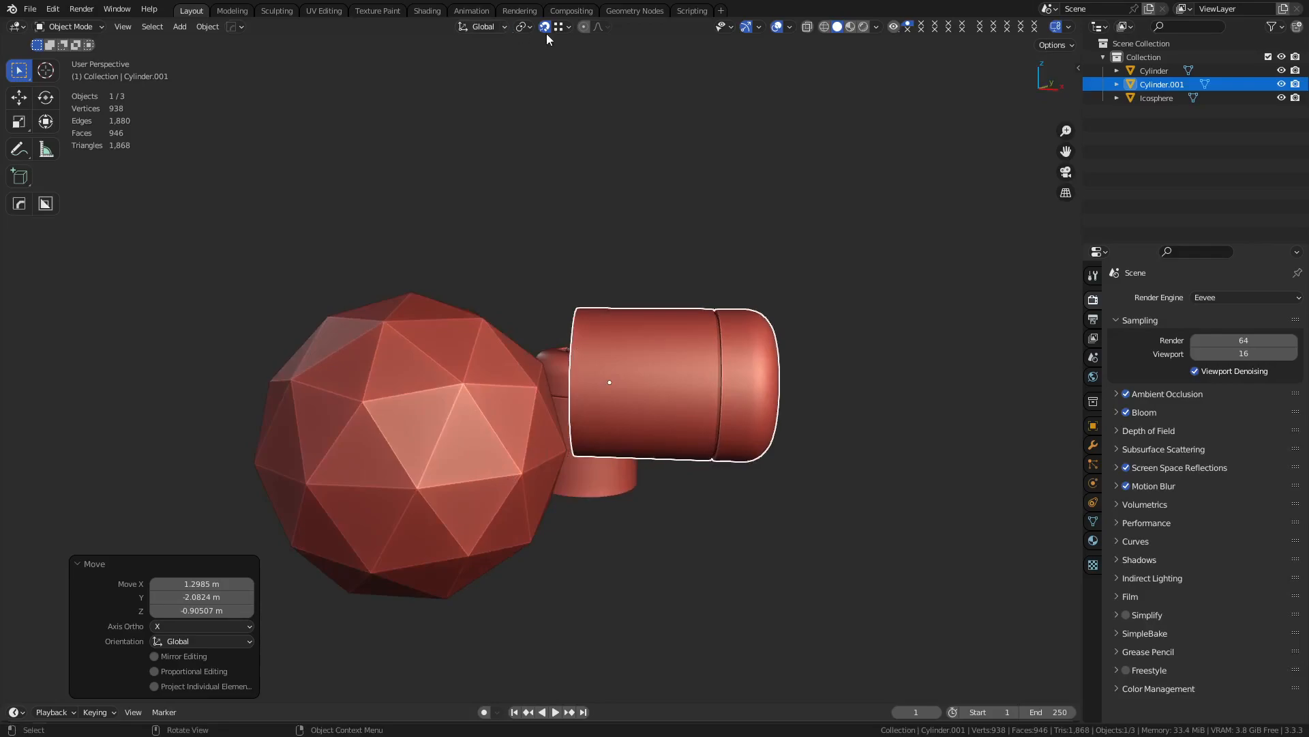
Set the snap base to Active and snap the duplicate cylinder onto a vertex at the ico sphere's side
{"action": "left_click", "coordinate": [567, 28]}
{"action": "left_click", "coordinate": [559, 30]}
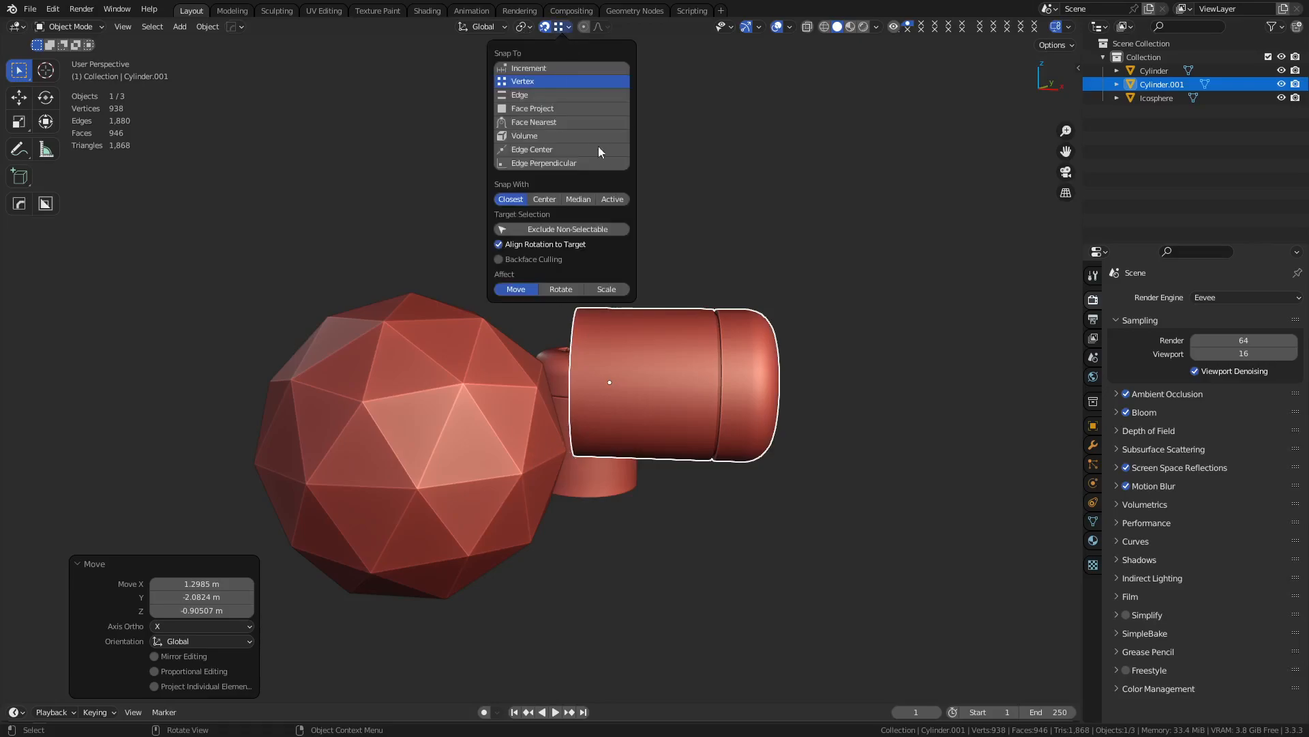
{"action": "left_click", "coordinate": [578, 200]}
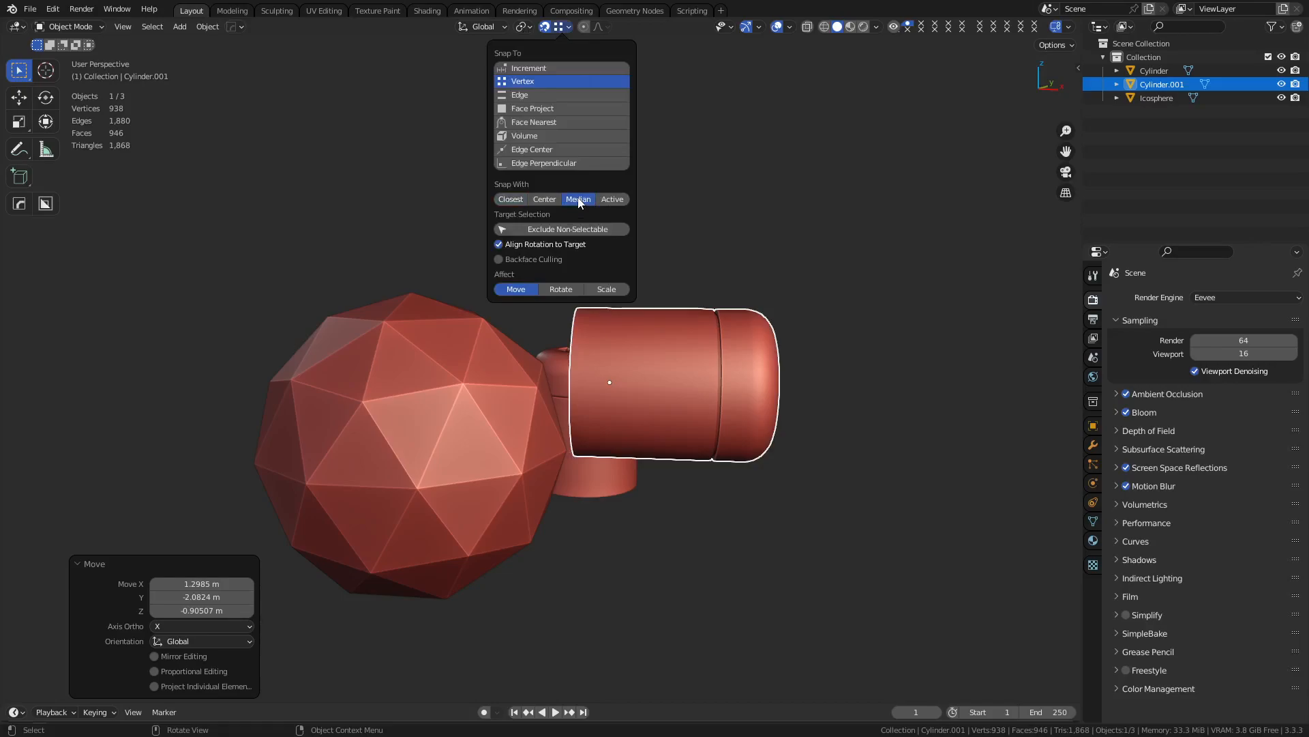
{"action": "left_click", "coordinate": [611, 200]}
{"action": "key", "text": "g"}
{"action": "left_click", "coordinate": [522, 477]}
{"action": "middle_click_drag", "start_coordinate": [522, 477], "coordinate": [583, 467]}
Set the snap base to Median and snap the duplicate cylinder onto an upper vertex of the ico sphere
{"action": "left_click", "coordinate": [565, 27]}
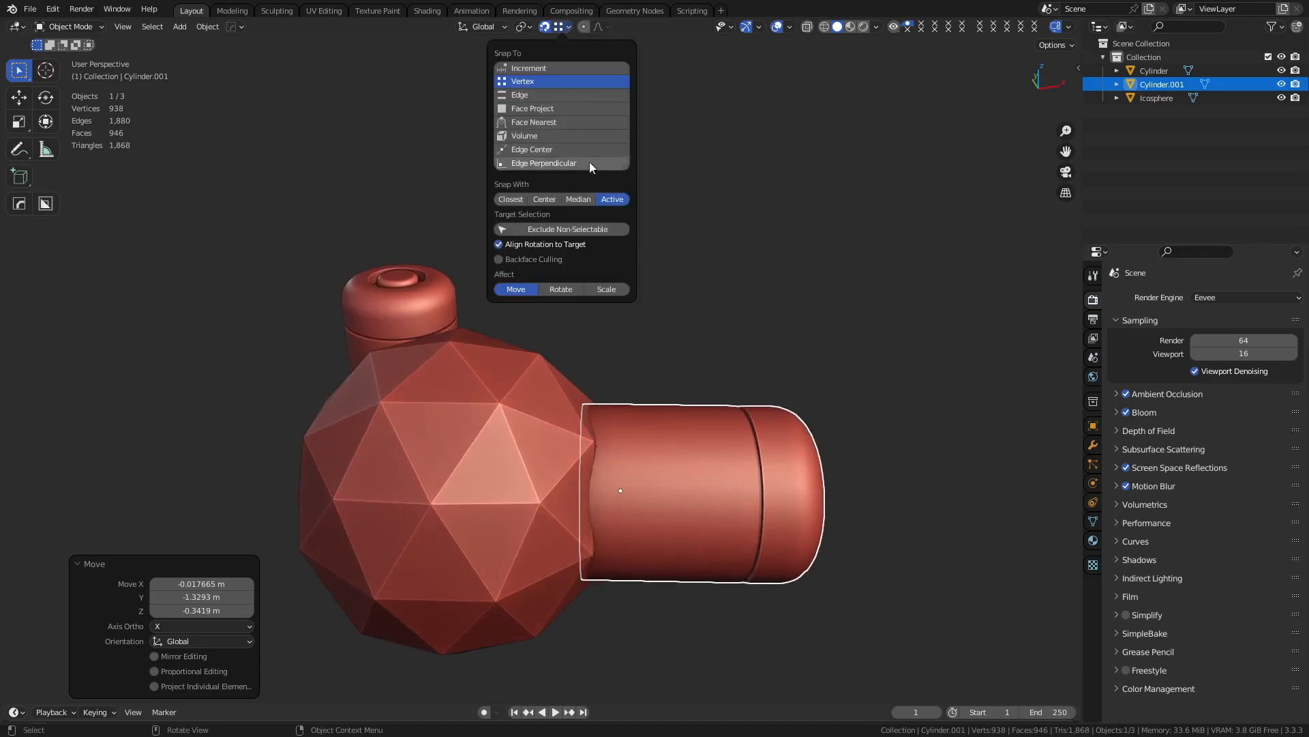
{"action": "key", "text": "g"}
{"action": "left_click", "coordinate": [569, 412]}
{"action": "mouse_move", "coordinate": [569, 412]}
{"action": "middle_mouse_down"}
{"action": "mouse_move", "coordinate": [644, 416]}
{"action": "mouse_move", "coordinate": [588, 405]}
{"action": "middle_mouse_up"}
{"action": "left_click", "coordinate": [565, 27]}
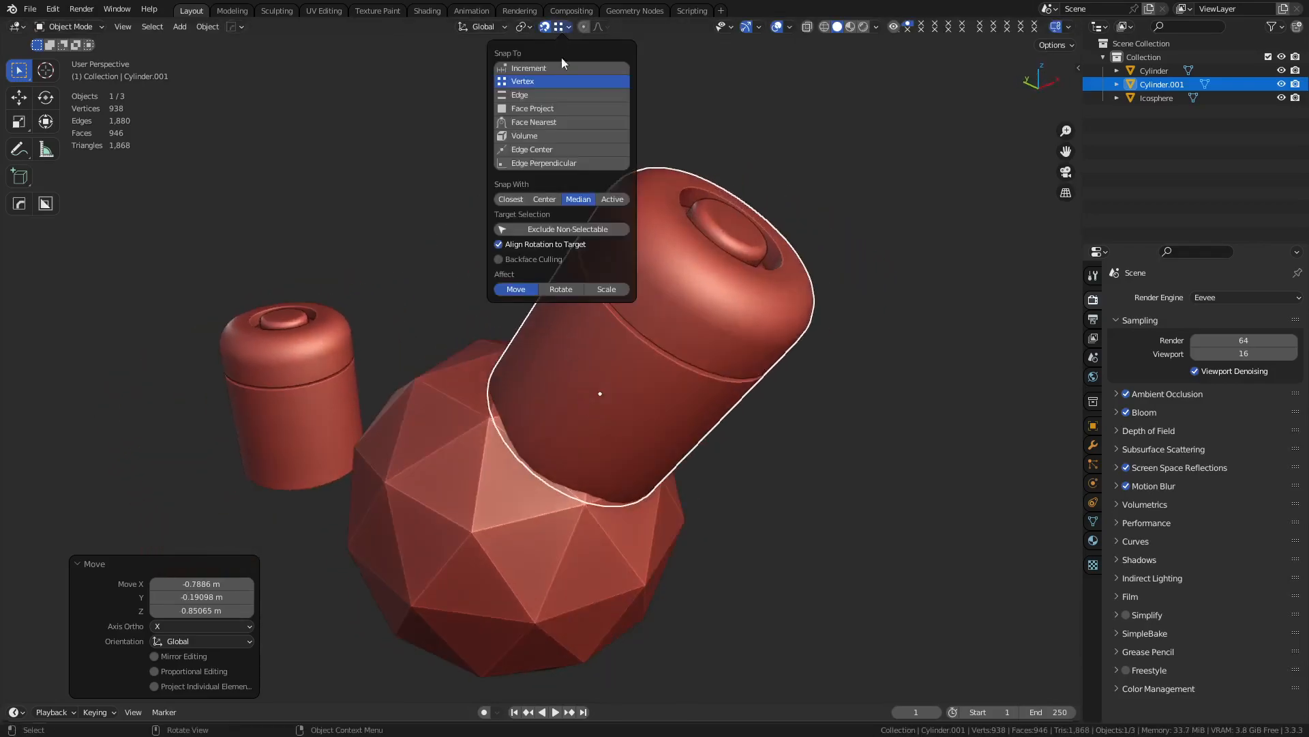
{"action": "middle_click_drag", "start_coordinate": [614, 327], "coordinate": [534, 326]}
Scale the original cylinder's entire mesh to about 0.48 in Edit Mode
{"action": "left_click", "coordinate": [620, 298]}
{"action": "key", "text": "ctrl+Tab"}
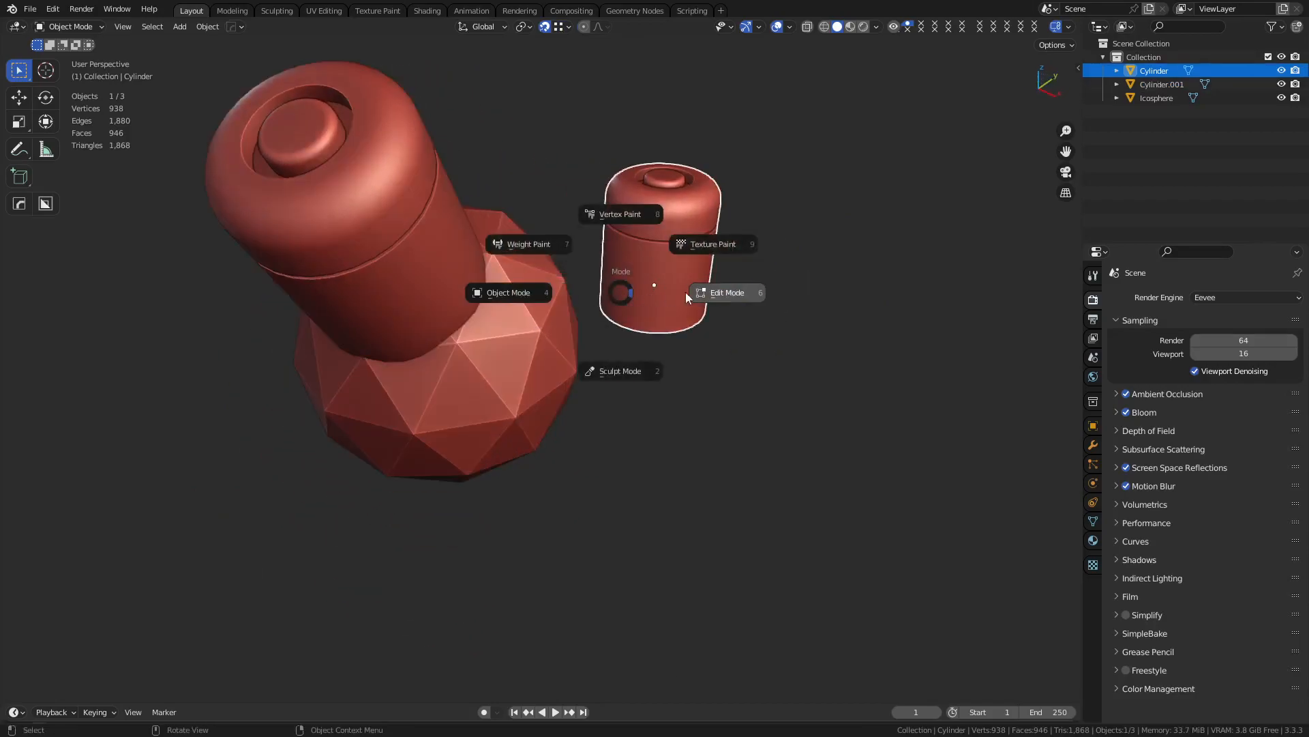
{"action": "left_click", "coordinate": [709, 292]}
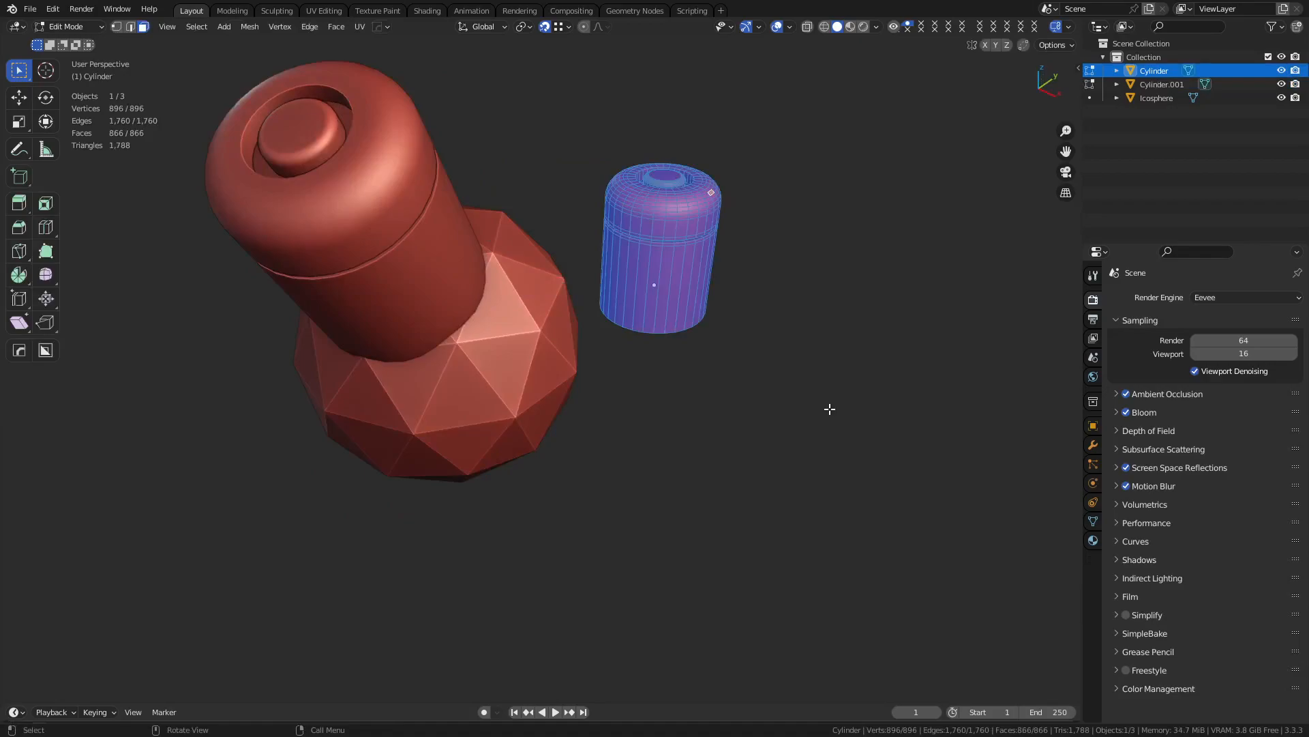
{"action": "key", "text": "s"}
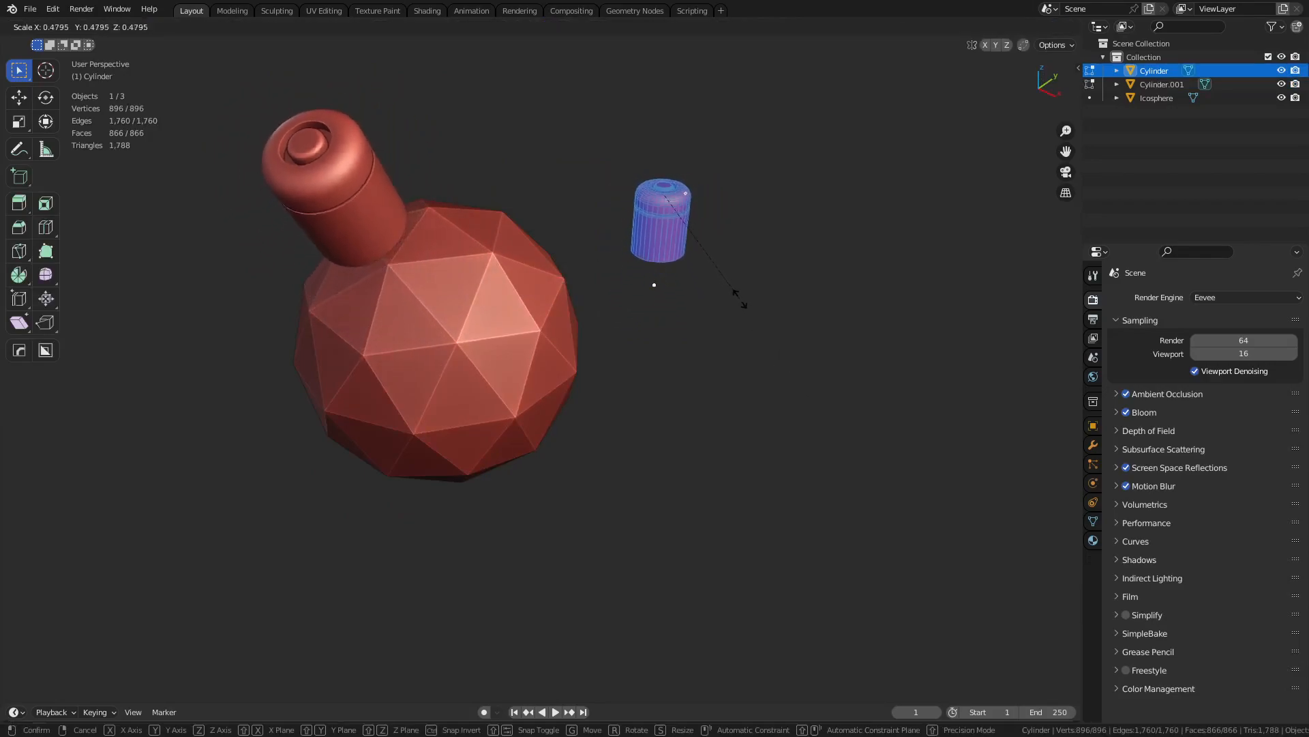
{"action": "left_click", "coordinate": [738, 297]}
{"action": "key", "text": "Tab"}
Move the original cylinder's mesh down along Z in Edit Mode until its base sits just below the object's origin
{"action": "middle_click_drag", "start_coordinate": [719, 300], "coordinate": [694, 256]}
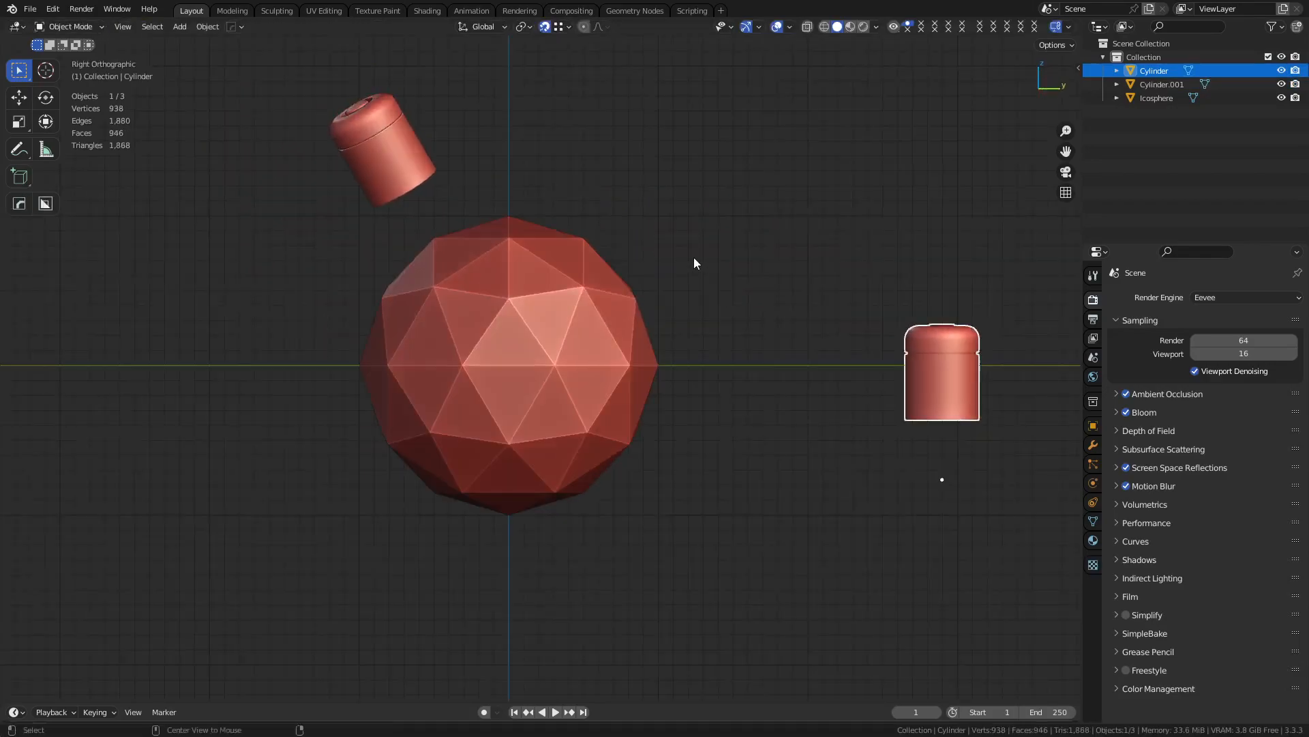
{"action": "middle_click_drag", "start_coordinate": [878, 381], "coordinate": [657, 345], "text": "shift"}
{"action": "key", "text": "Tab"}
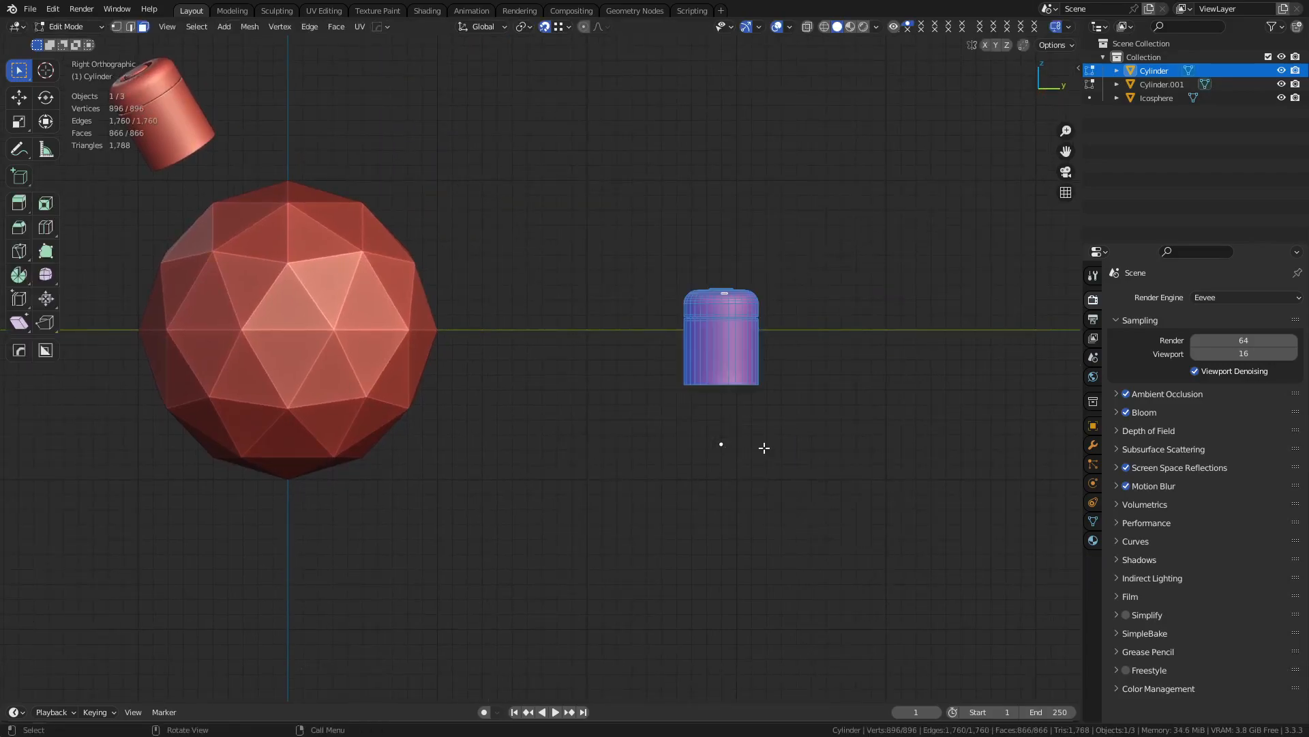
{"action": "key", "text": "g"}
{"action": "key", "text": "z"}
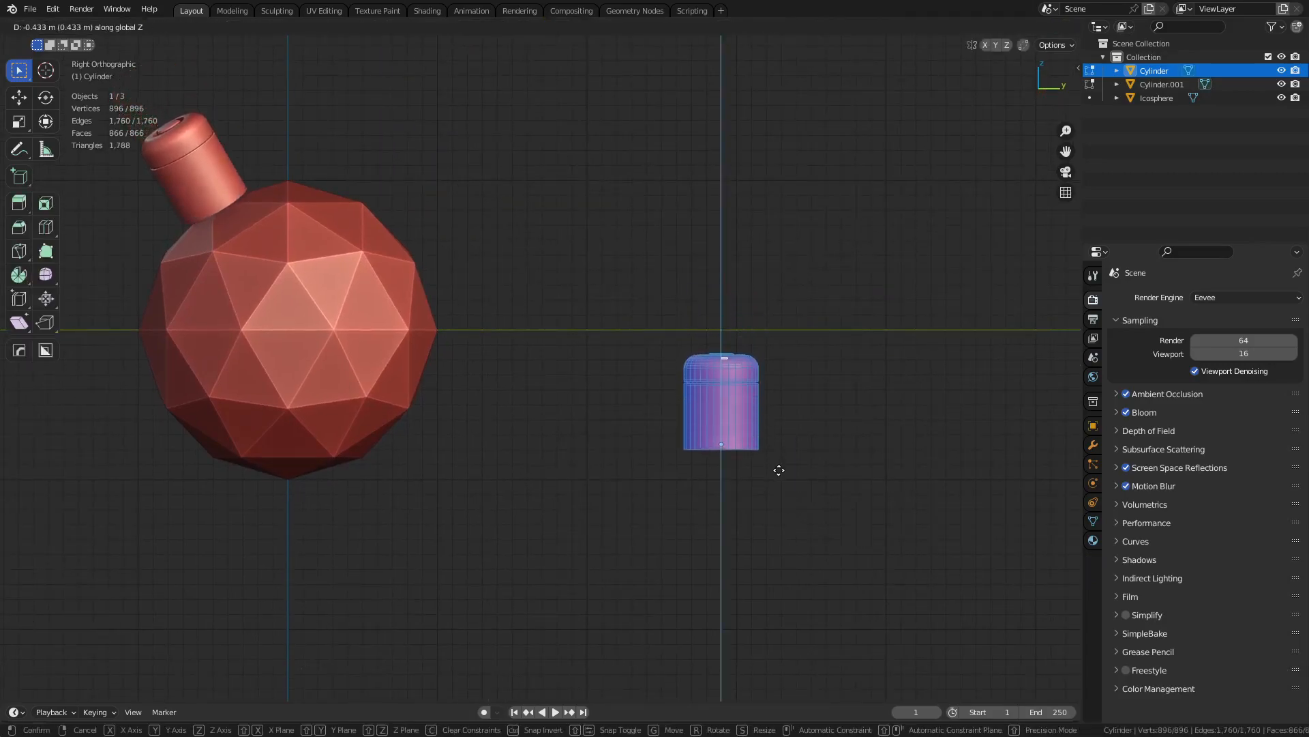
{"action": "left_click", "coordinate": [781, 477]}
{"action": "key", "text": "Tab"}
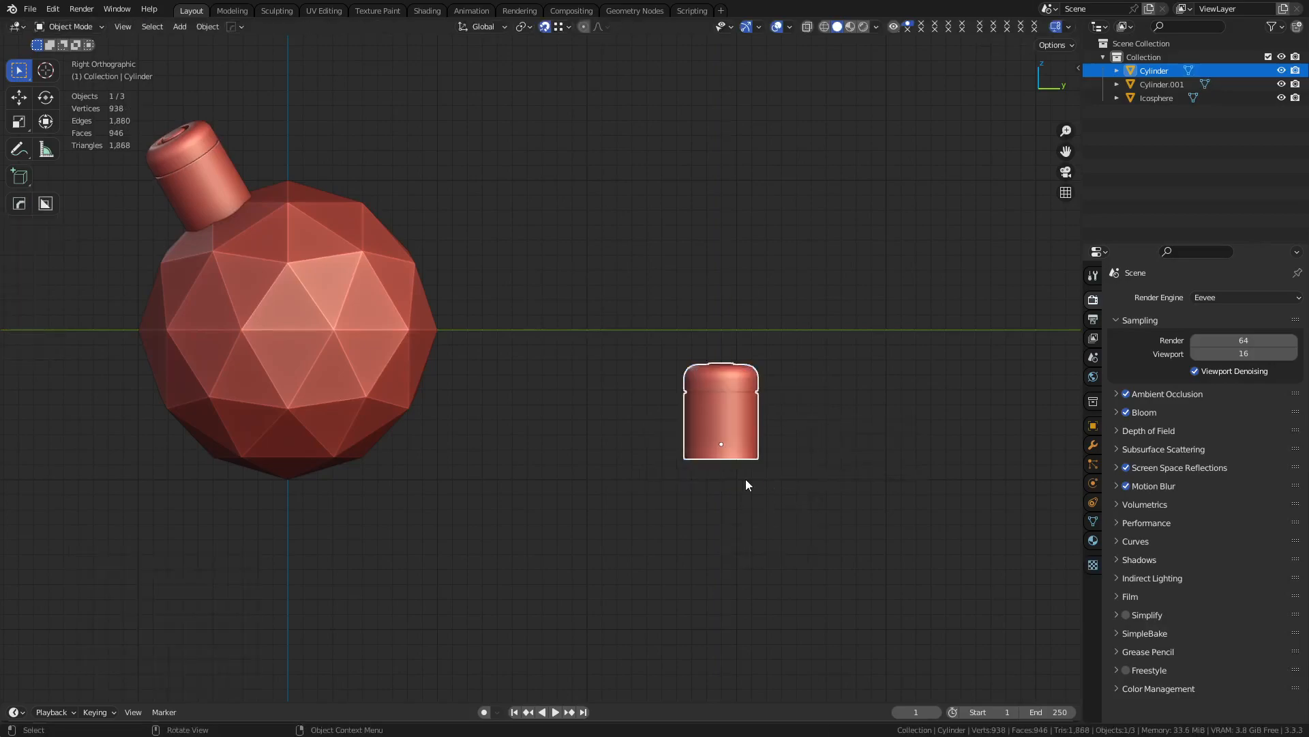
Raise the original cylinder object about 0.35 m along Z
{"action": "key", "text": "g"}
{"action": "key", "text": "z"}
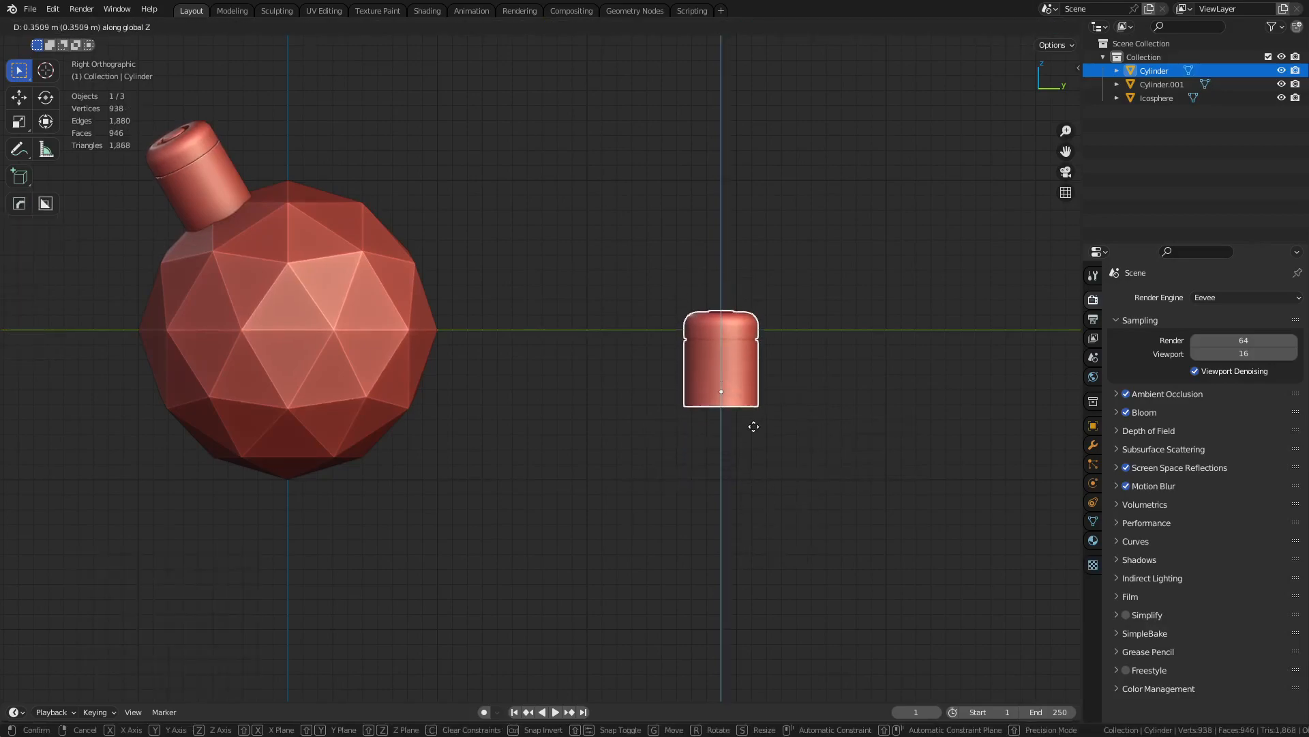
{"action": "left_click", "coordinate": [759, 421]}
{"action": "middle_click_drag", "start_coordinate": [660, 385], "coordinate": [760, 473]}
Place linked duplicates of the attached cylinder on the vertices around the ico sphere's top, snapped and aligned to its surface
{"action": "left_click", "coordinate": [437, 350]}
{"action": "middle_click_drag", "start_coordinate": [437, 350], "coordinate": [621, 390]}
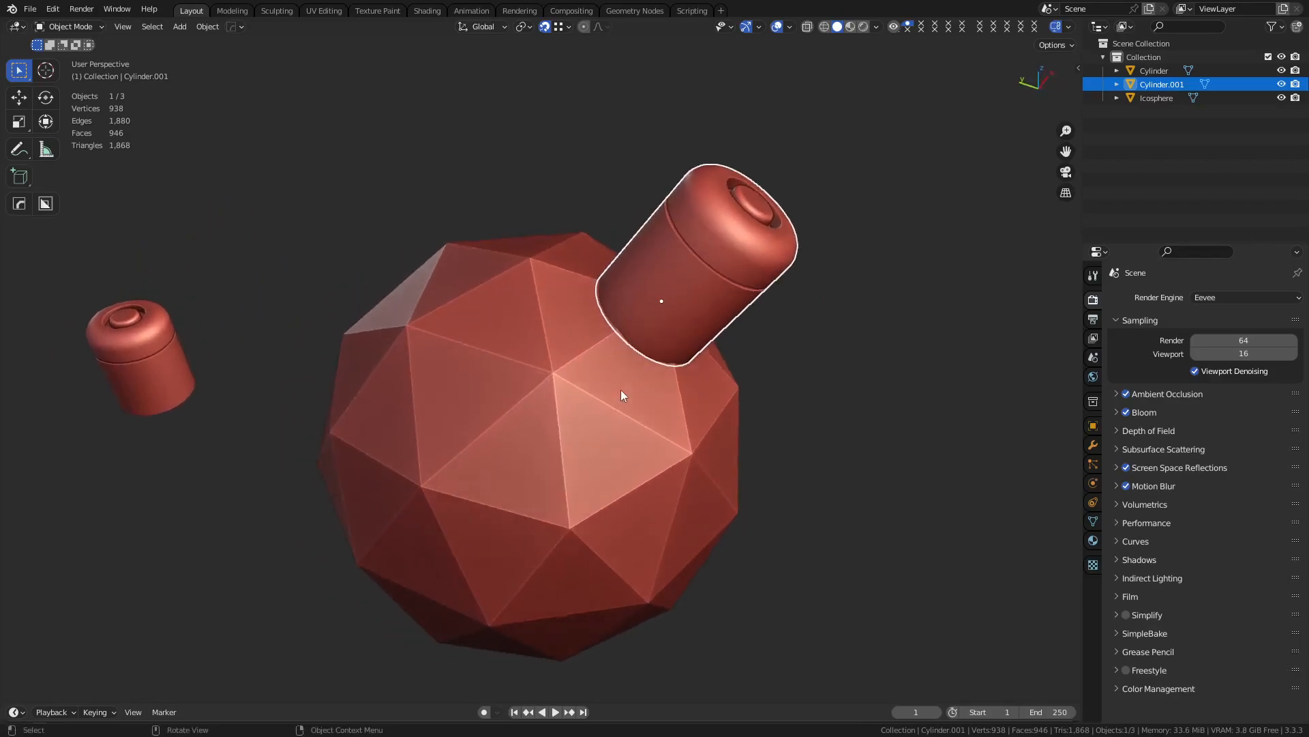
{"action": "key", "text": "alt+d"}
{"action": "left_click", "coordinate": [534, 376]}
{"action": "middle_click_drag", "start_coordinate": [534, 376], "coordinate": [539, 341]}
{"action": "key", "text": "alt+d"}
{"action": "left_click", "coordinate": [610, 356]}
{"action": "key", "text": "alt+d"}
{"action": "left_click", "coordinate": [640, 276]}
{"action": "key", "text": "alt+d"}
{"action": "left_click", "coordinate": [538, 341]}
{"action": "middle_click_drag", "start_coordinate": [533, 432], "coordinate": [665, 362]}
{"action": "key", "text": "alt+d"}
{"action": "left_click", "coordinate": [551, 375]}
{"action": "key", "text": "alt+d"}
{"action": "left_click", "coordinate": [640, 337]}
{"action": "key", "text": "alt+d"}
{"action": "left_click", "coordinate": [618, 351]}
{"action": "key", "text": "alt+d"}
{"action": "left_click", "coordinate": [571, 350]}
{"action": "middle_click_drag", "start_coordinate": [571, 350], "coordinate": [621, 367]}
{"action": "key", "text": "alt+d"}
{"action": "left_click", "coordinate": [615, 347]}
{"action": "key", "text": "alt+d"}
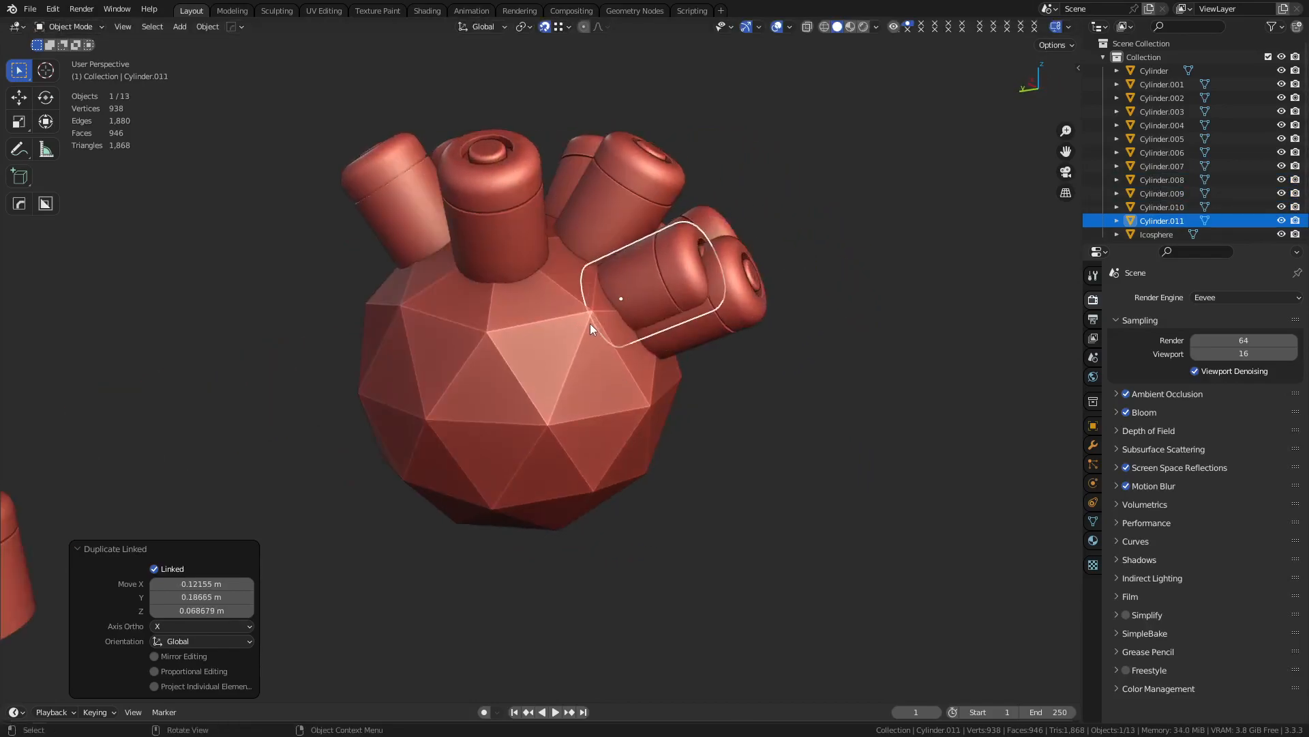
{"action": "left_click", "coordinate": [590, 323]}
Continue snapping linked cylinder duplicates onto the bare vertices around the ico sphere's sides
{"action": "middle_click_drag", "start_coordinate": [591, 323], "coordinate": [589, 360]}
{"action": "key", "text": "alt+d"}
{"action": "left_click", "coordinate": [520, 350]}
{"action": "key", "text": "alt+d"}
{"action": "left_click", "coordinate": [592, 345]}
{"action": "key", "text": "alt+d"}
{"action": "left_click", "coordinate": [553, 338]}
{"action": "key", "text": "alt+d"}
{"action": "left_click", "coordinate": [535, 334]}
{"action": "key", "text": "alt+d"}
{"action": "left_click", "coordinate": [543, 341]}
{"action": "key", "text": "alt+d"}
{"action": "left_click", "coordinate": [564, 332]}
{"action": "key", "text": "alt+d"}
{"action": "left_click", "coordinate": [607, 334]}
{"action": "key", "text": "alt+d"}
{"action": "left_click", "coordinate": [591, 354]}
{"action": "key", "text": "alt+d"}
{"action": "left_click", "coordinate": [628, 326]}
{"action": "key", "text": "alt+d"}
{"action": "left_click", "coordinate": [605, 335]}
{"action": "key", "text": "alt+d"}
{"action": "left_click", "coordinate": [643, 343]}
{"action": "key", "text": "g"}
{"action": "left_click", "coordinate": [672, 347]}
{"action": "key", "text": "alt+d"}
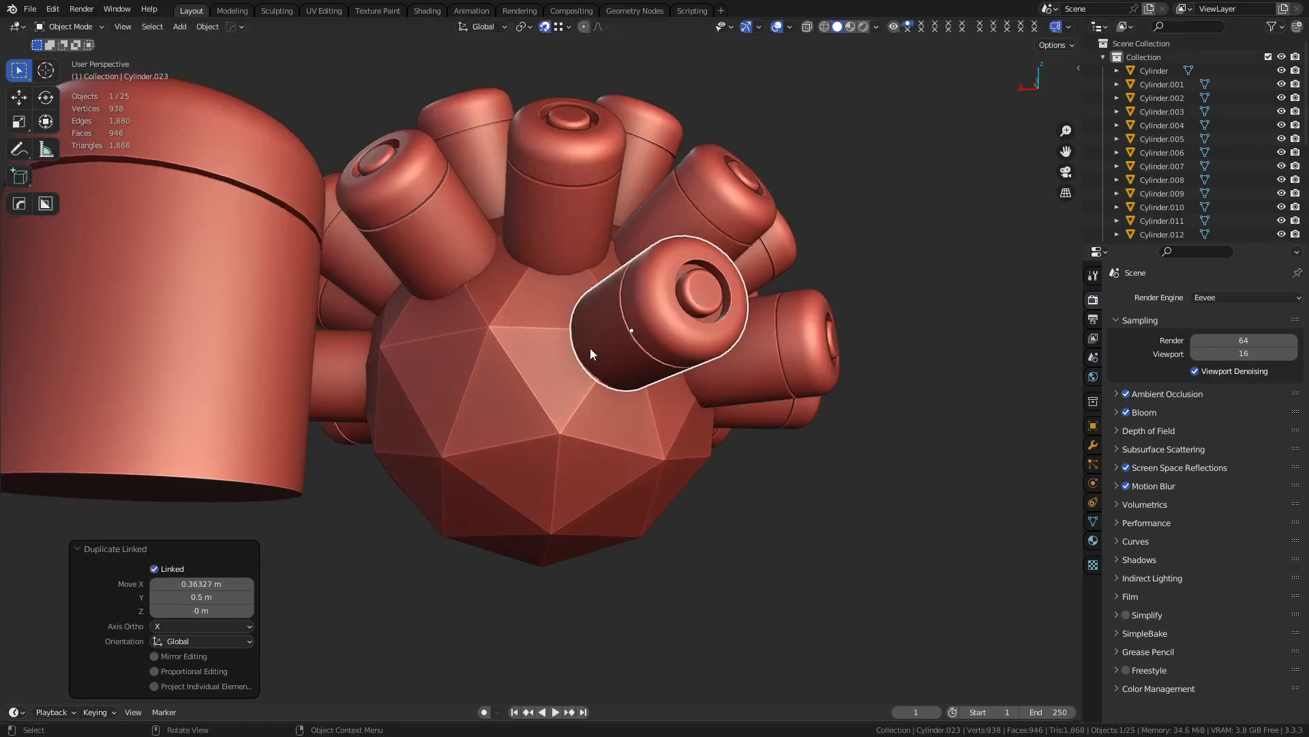
{"action": "left_click", "coordinate": [621, 345]}
Snap further linked cylinder duplicates onto the bare vertices around the ico sphere's middle and lower half
{"action": "key", "text": "alt+d"}
{"action": "left_click", "coordinate": [468, 348]}
{"action": "middle_click_drag", "start_coordinate": [468, 348], "coordinate": [592, 402]}
{"action": "key", "text": "alt+d"}
{"action": "left_click", "coordinate": [603, 355]}
{"action": "key", "text": "alt+d"}
{"action": "left_click", "coordinate": [526, 386]}
{"action": "key", "text": "alt+d"}
{"action": "left_click", "coordinate": [529, 356]}
{"action": "mouse_move", "coordinate": [530, 356]}
{"action": "middle_mouse_down"}
{"action": "mouse_move", "coordinate": [550, 370]}
{"action": "mouse_move", "coordinate": [554, 355]}
{"action": "middle_mouse_up"}
{"action": "key", "text": "alt+d"}
{"action": "left_click", "coordinate": [477, 389]}
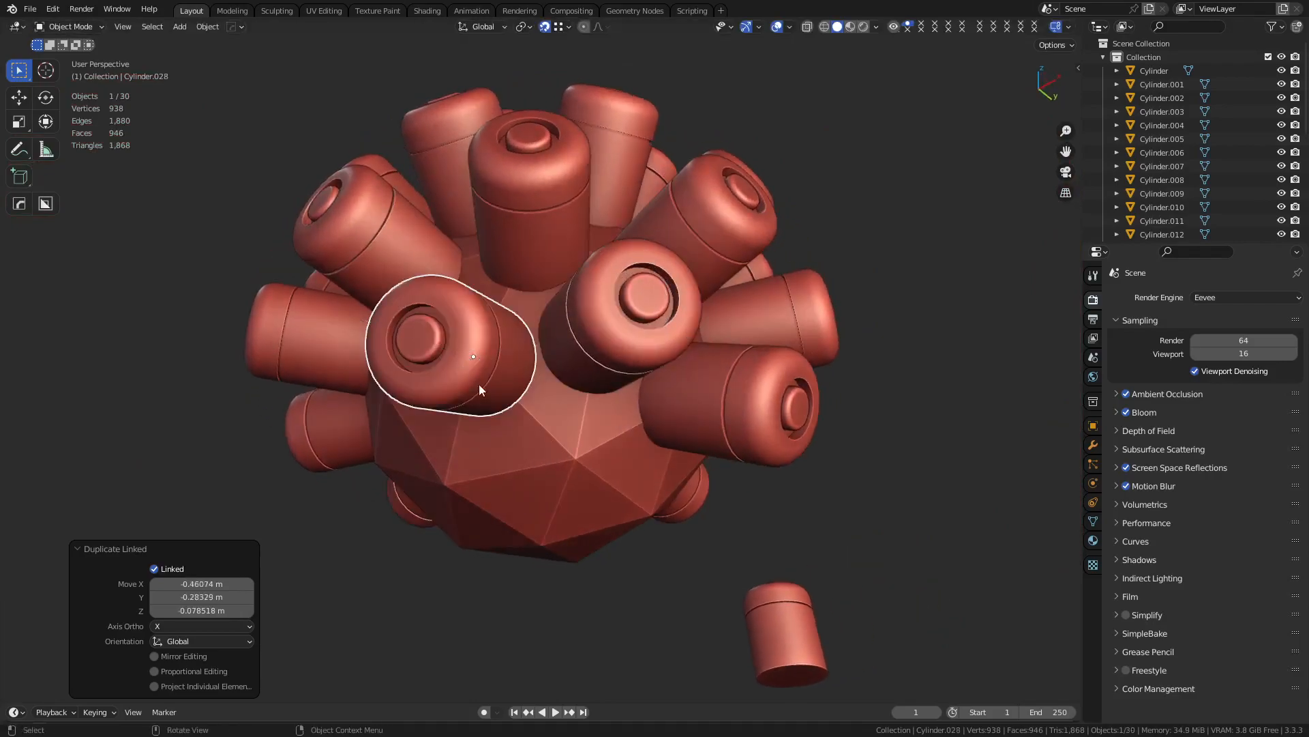
{"action": "middle_click_drag", "start_coordinate": [477, 389], "coordinate": [602, 370]}
{"action": "key", "text": "alt+d"}
{"action": "left_click", "coordinate": [559, 410]}
{"action": "key", "text": "alt+d"}
{"action": "left_click", "coordinate": [574, 291]}
{"action": "middle_click_drag", "start_coordinate": [503, 345], "coordinate": [578, 352]}
{"action": "key", "text": "alt+d"}
{"action": "left_click", "coordinate": [591, 314]}
{"action": "key", "text": "alt+d"}
{"action": "left_click", "coordinate": [491, 398]}
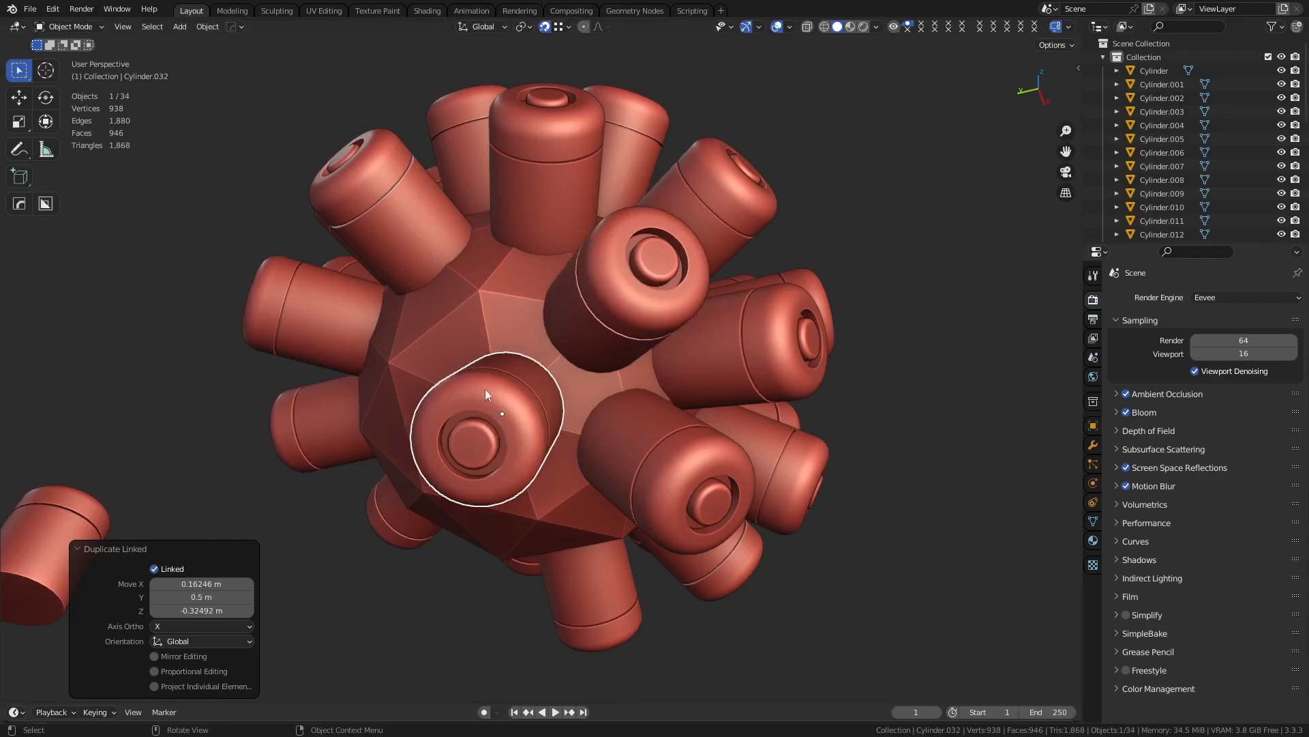
Fill the remaining bare vertices of the ico sphere's lower half with snapped linked cylinder duplicates
{"action": "middle_click_drag", "start_coordinate": [489, 397], "coordinate": [545, 437]}
{"action": "key", "text": "alt+d"}
{"action": "left_click", "coordinate": [542, 362]}
{"action": "middle_click_drag", "start_coordinate": [489, 403], "coordinate": [534, 357]}
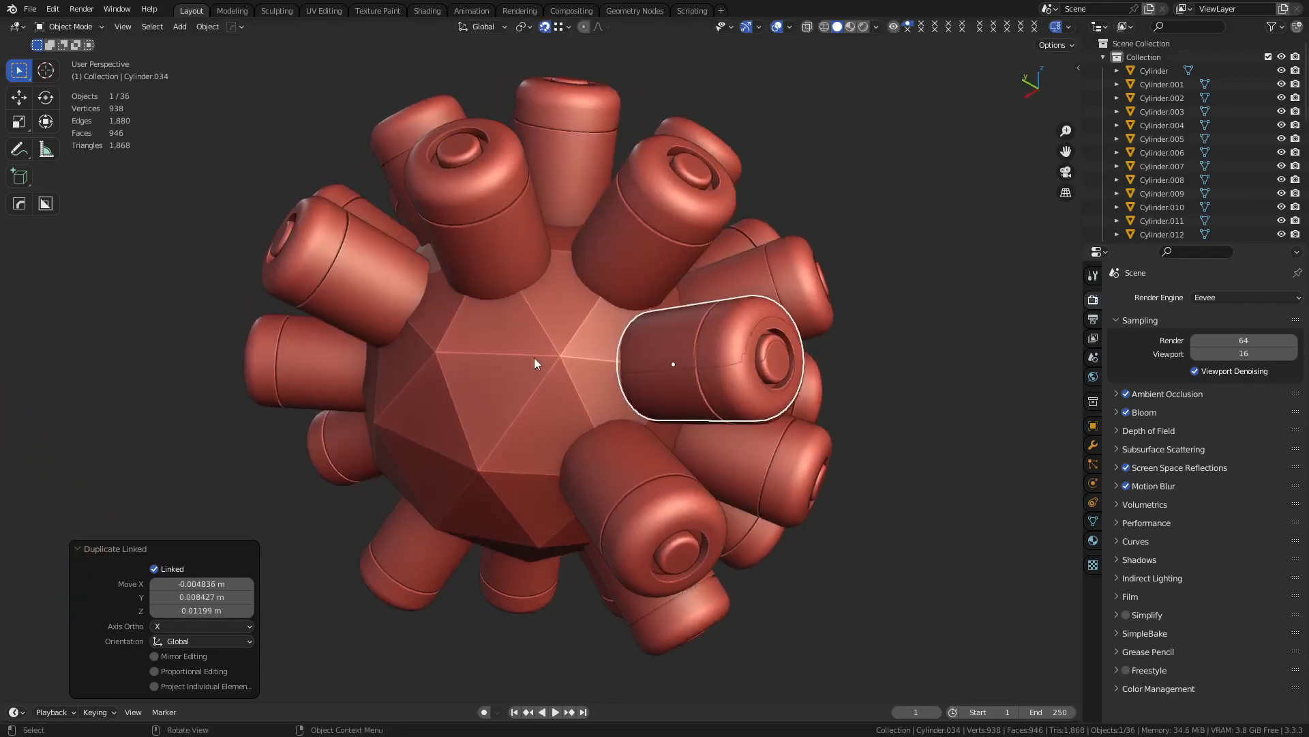
{"action": "key", "text": "alt+d"}
{"action": "middle_click_drag", "start_coordinate": [481, 414], "coordinate": [561, 342]}
{"action": "key", "text": "alt+d"}
{"action": "left_click", "coordinate": [578, 330]}
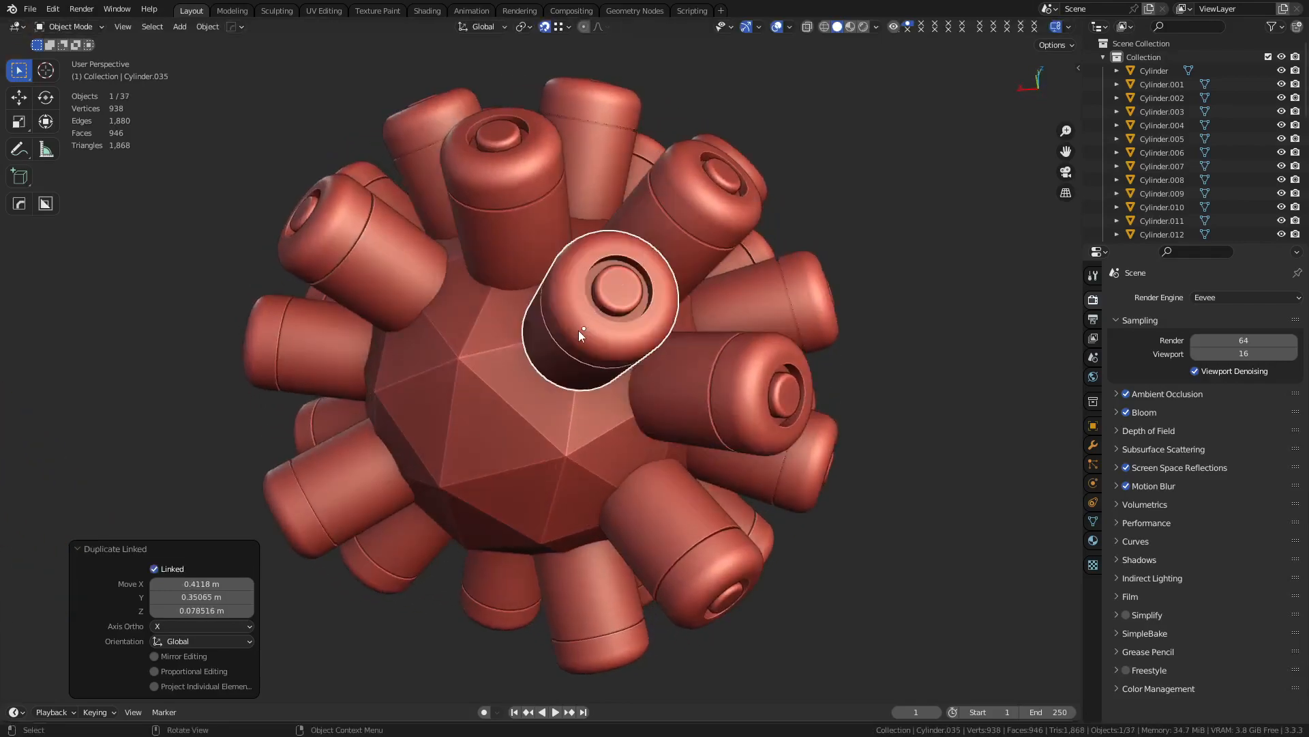
{"action": "key", "text": "alt+d"}
{"action": "left_click", "coordinate": [489, 431]}
{"action": "key", "text": "alt+d"}
{"action": "left_click", "coordinate": [449, 371]}
{"action": "middle_click_drag", "start_coordinate": [449, 371], "coordinate": [637, 418]}
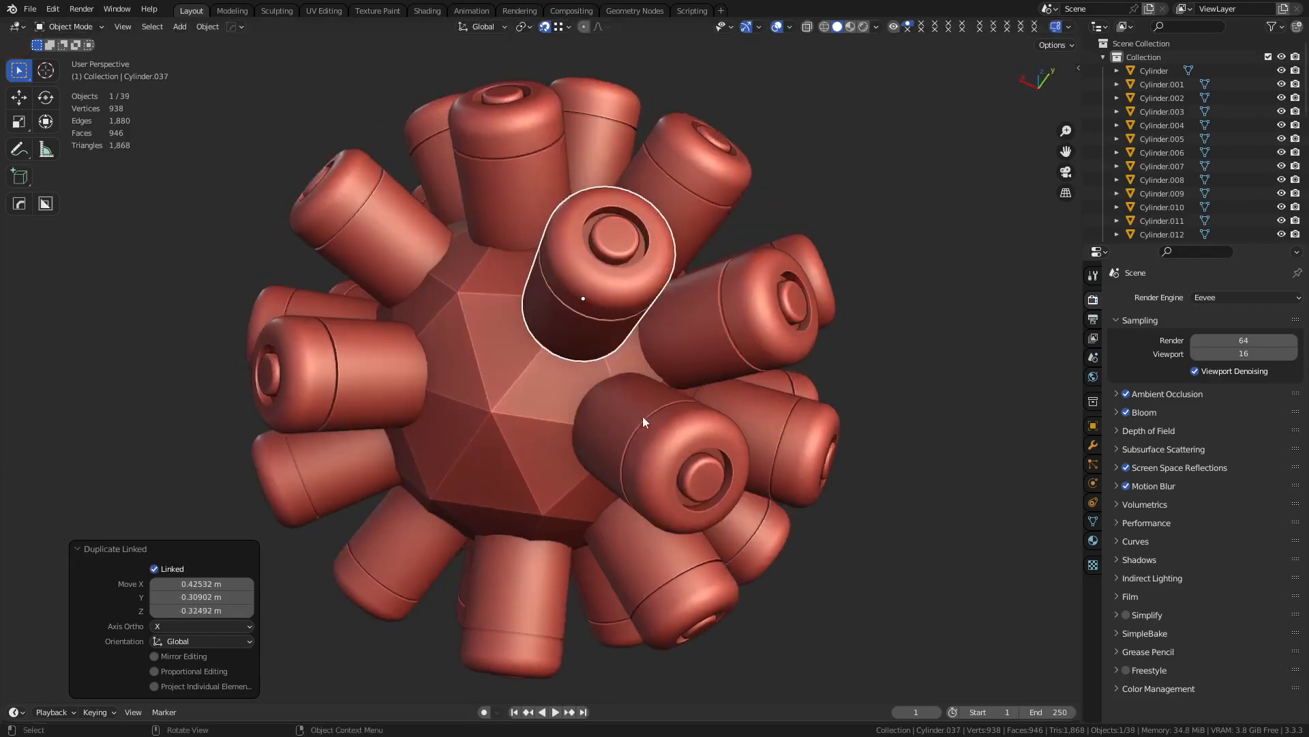
{"action": "key", "text": "alt+d"}
{"action": "left_click", "coordinate": [499, 416]}
{"action": "middle_click_drag", "start_coordinate": [499, 416], "coordinate": [577, 416]}
{"action": "key", "text": "alt+d"}
{"action": "left_click", "coordinate": [467, 438]}
{"action": "middle_click_drag", "start_coordinate": [467, 438], "coordinate": [696, 466]}
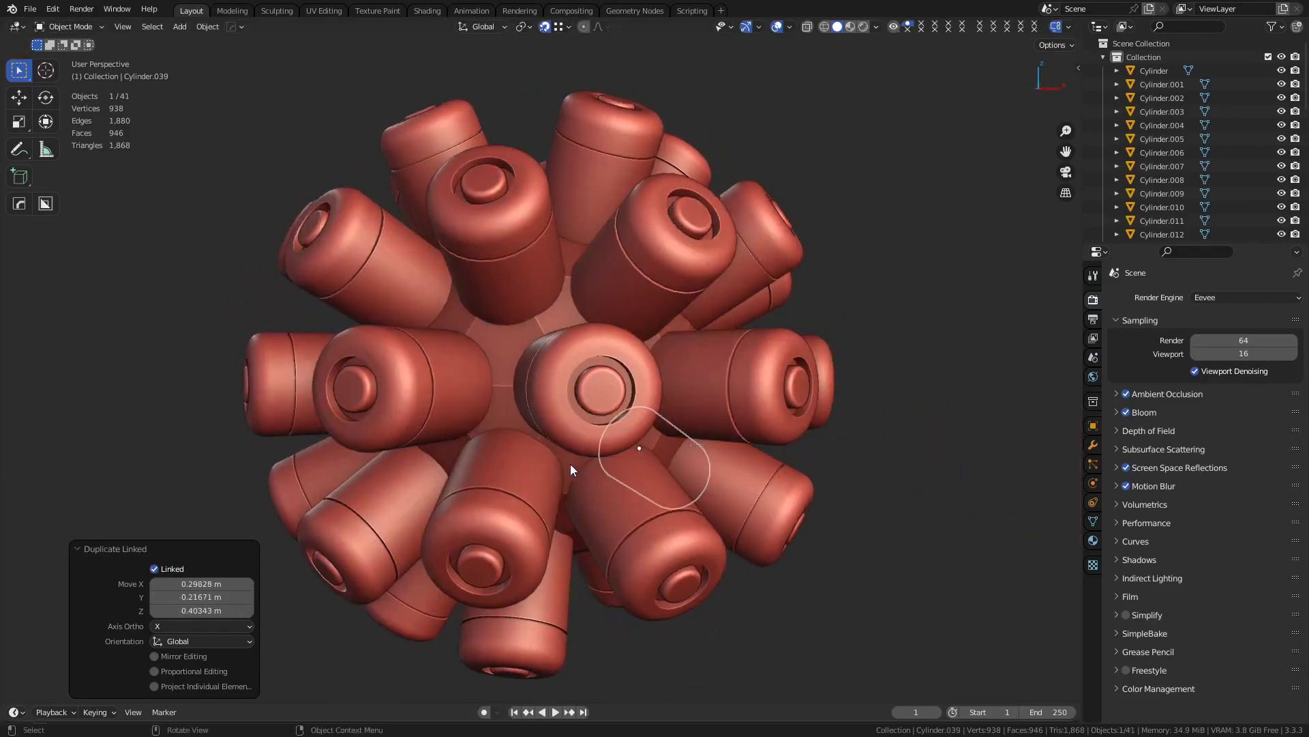
Inset the top face of the original cylinder's central button by about 0.028 m in Edit Mode and inset it a second time
{"action": "left_click", "coordinate": [166, 430]}
{"action": "scroll", "coordinate": [561, 420], "scroll_direction": "down", "scroll_amount": 8}
{"action": "middle_click_drag", "start_coordinate": [561, 420], "coordinate": [500, 419]}
{"action": "scroll", "coordinate": [544, 418], "scroll_direction": "up", "scroll_amount": 2}
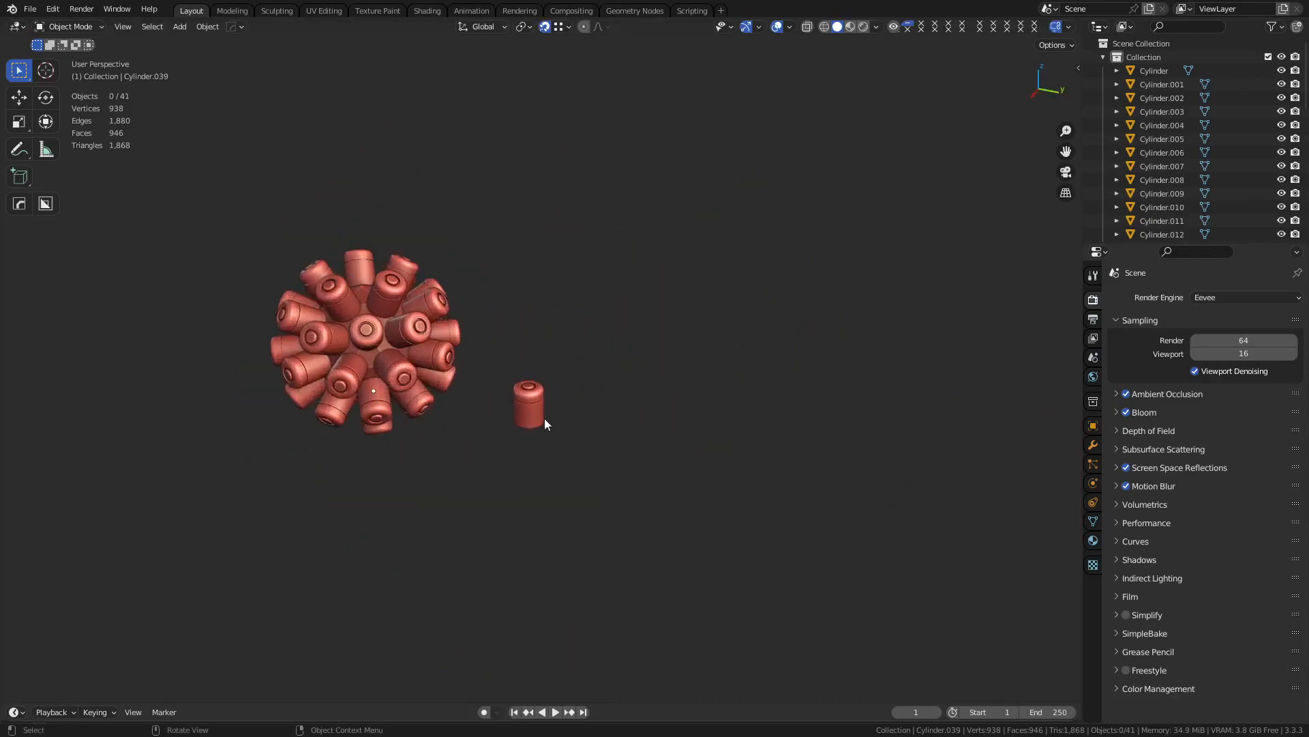
{"action": "left_click", "coordinate": [530, 402]}
{"action": "key", "text": "grave"}
{"action": "left_click", "coordinate": [579, 437]}
{"action": "scroll", "coordinate": [572, 430], "scroll_direction": "up", "scroll_amount": 5}
{"action": "scroll", "coordinate": [566, 420], "scroll_direction": "down", "scroll_amount": 5}
{"action": "middle_click_drag", "start_coordinate": [579, 307], "coordinate": [532, 401]}
{"action": "key", "text": "ctrl+Tab"}
{"action": "left_click", "coordinate": [575, 402]}
{"action": "scroll", "coordinate": [562, 398], "scroll_direction": "up", "scroll_amount": 3}
{"action": "left_click", "coordinate": [510, 326]}
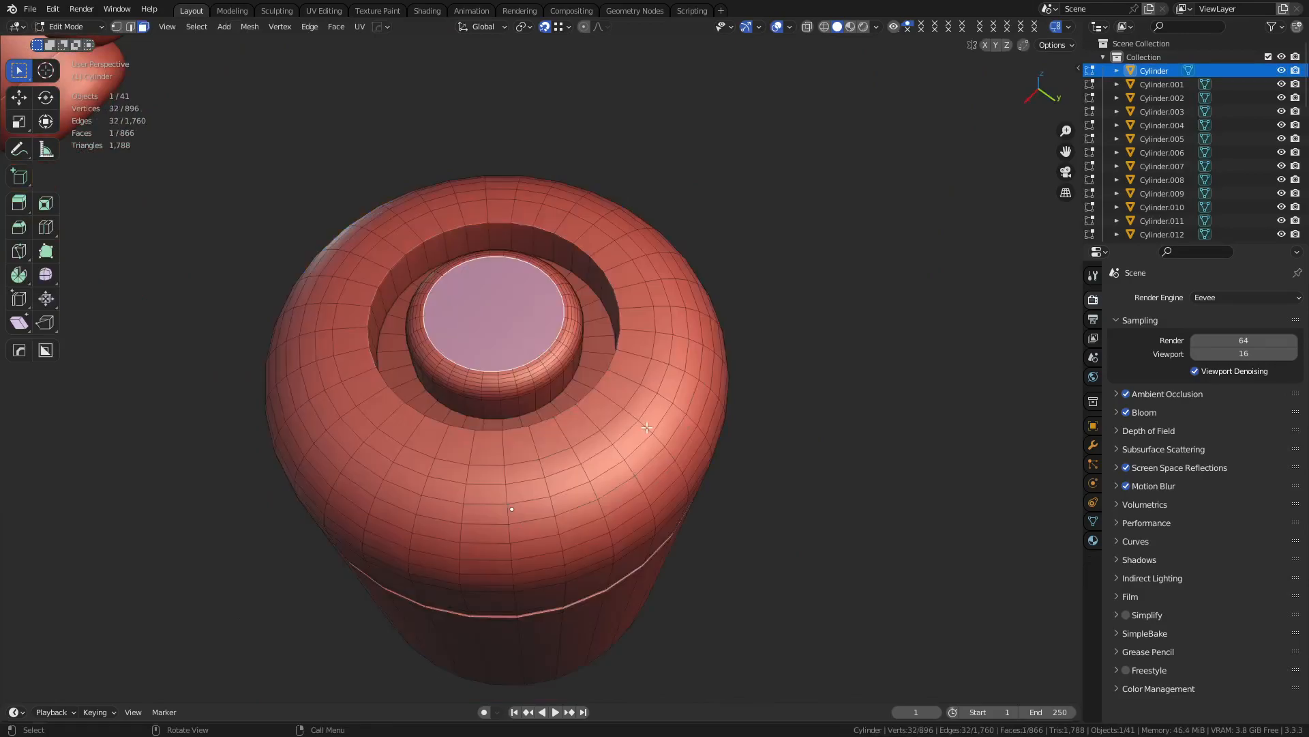
{"action": "key", "text": "i"}
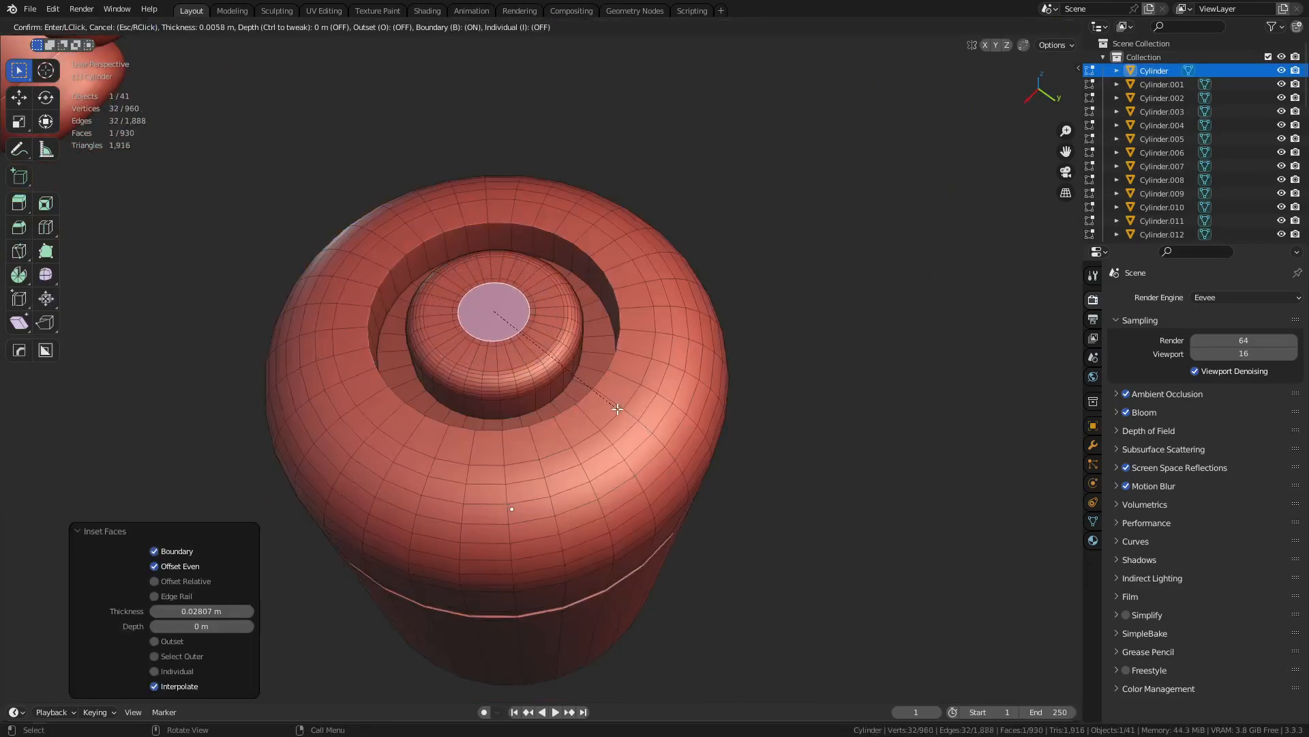
{"action": "left_click", "coordinate": [624, 413]}
{"action": "key", "text": "ctrl+Tab"}
{"action": "left_click", "coordinate": [574, 417]}
Examine the linked duplicates on the ico sphere for the change made to the original cylinder's button
{"action": "scroll", "coordinate": [574, 417], "scroll_direction": "down", "scroll_amount": 8}
{"action": "left_click", "coordinate": [689, 319]}
{"action": "middle_click_drag", "start_coordinate": [545, 334], "coordinate": [580, 458], "text": "shift"}
{"action": "left_click", "coordinate": [444, 215]}
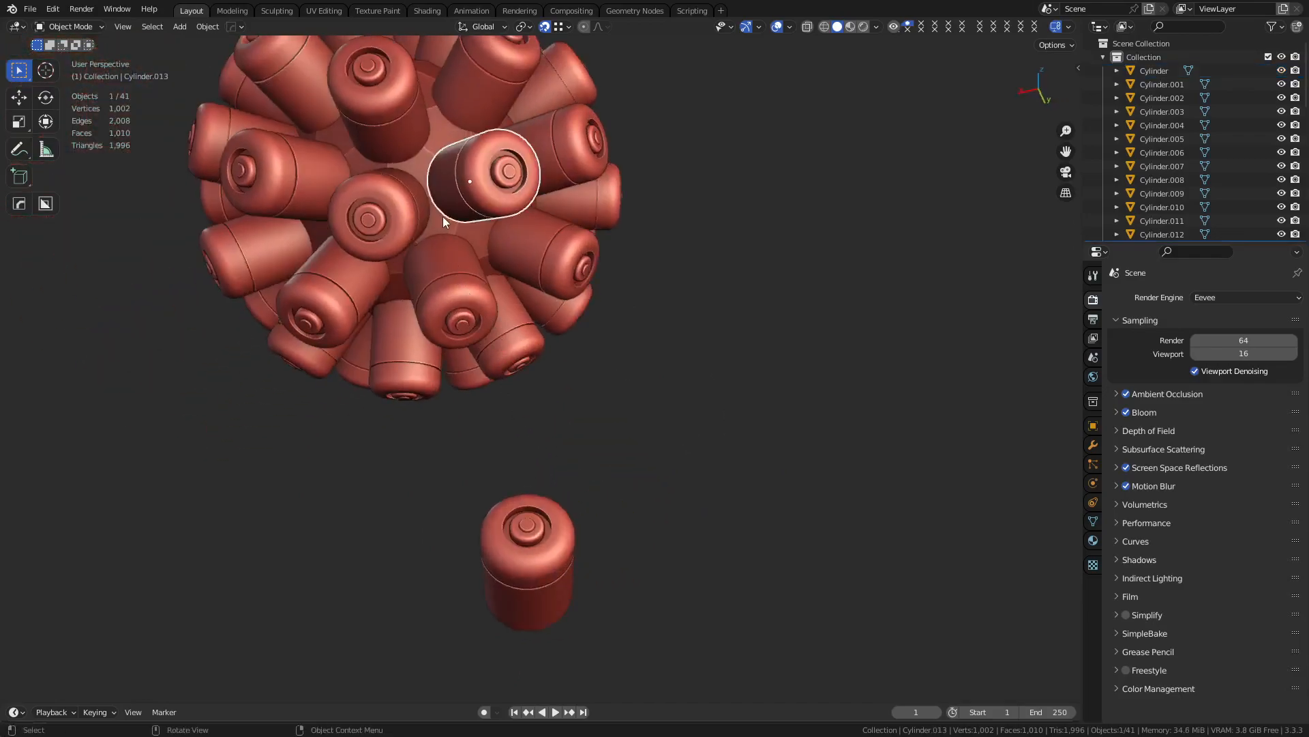
{"action": "left_click", "coordinate": [454, 231]}
{"action": "middle_click_drag", "start_coordinate": [472, 261], "coordinate": [591, 386]}
{"action": "middle_click_drag", "start_coordinate": [519, 349], "coordinate": [588, 376]}
{"action": "left_click", "coordinate": [631, 400]}
{"action": "left_click", "coordinate": [308, 329]}
{"action": "key", "text": "s"}
{"action": "key", "text": "Escape"}
Add a smooth-shaded quadsphere with 4 subdivisions at the ico sphere's center and scale it to about 0.57
{"action": "middle_click_drag", "start_coordinate": [732, 367], "coordinate": [693, 386]}
{"action": "key", "text": "shift+a"}
{"action": "mouse_move", "coordinate": [661, 380]}
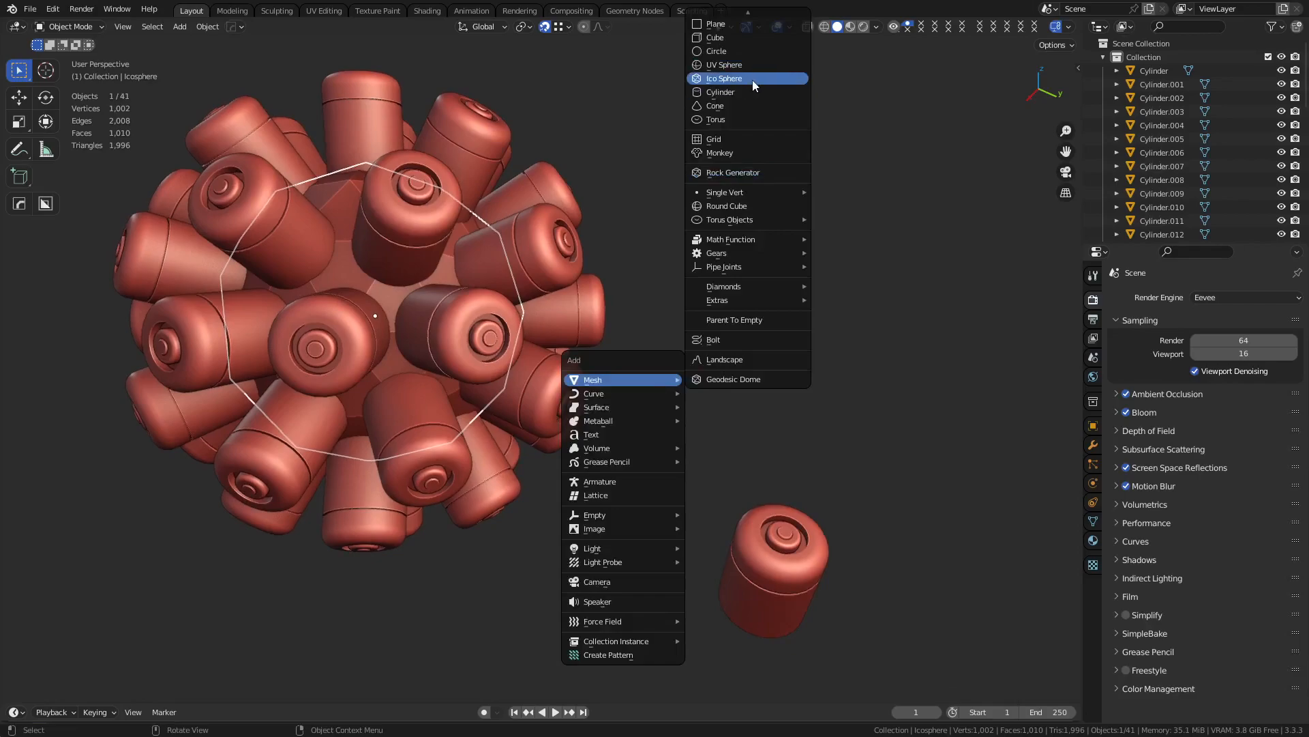
{"action": "left_click", "coordinate": [752, 19]}
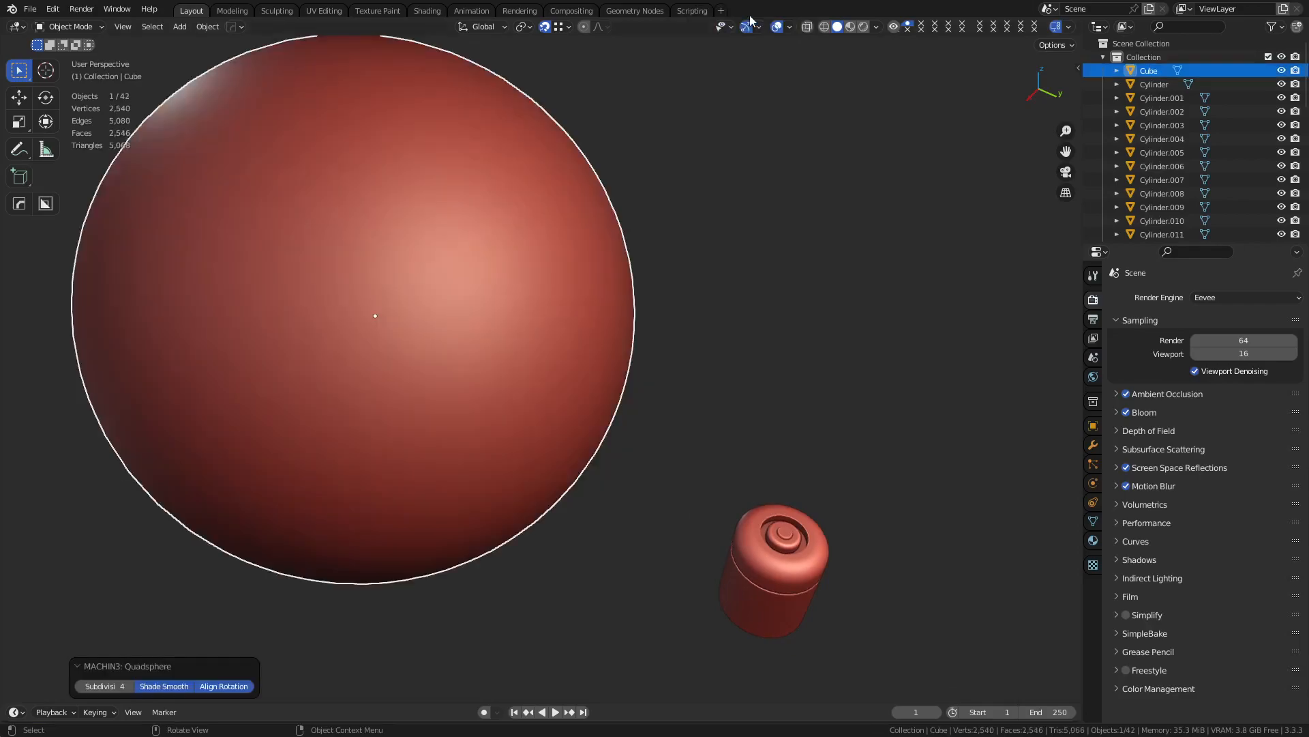
{"action": "key", "text": "s"}
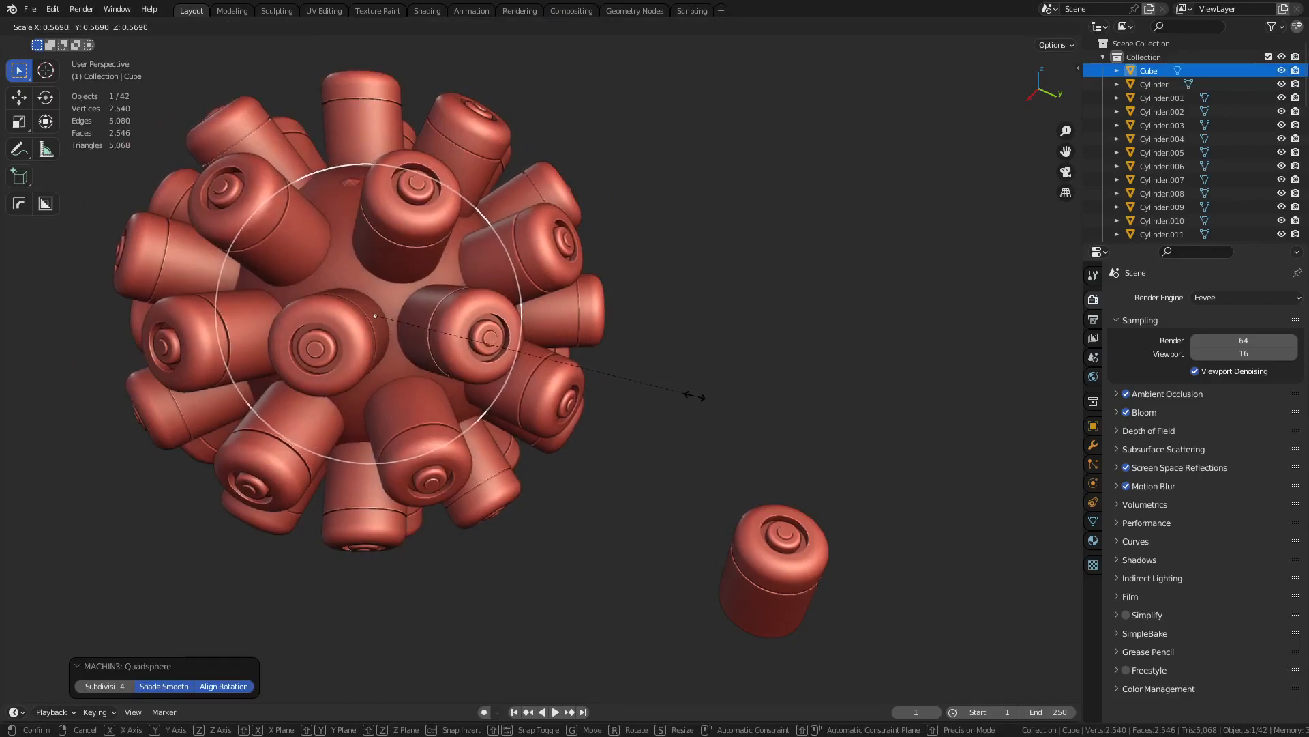
{"action": "left_click", "coordinate": [693, 396]}
{"action": "left_click", "coordinate": [641, 369]}
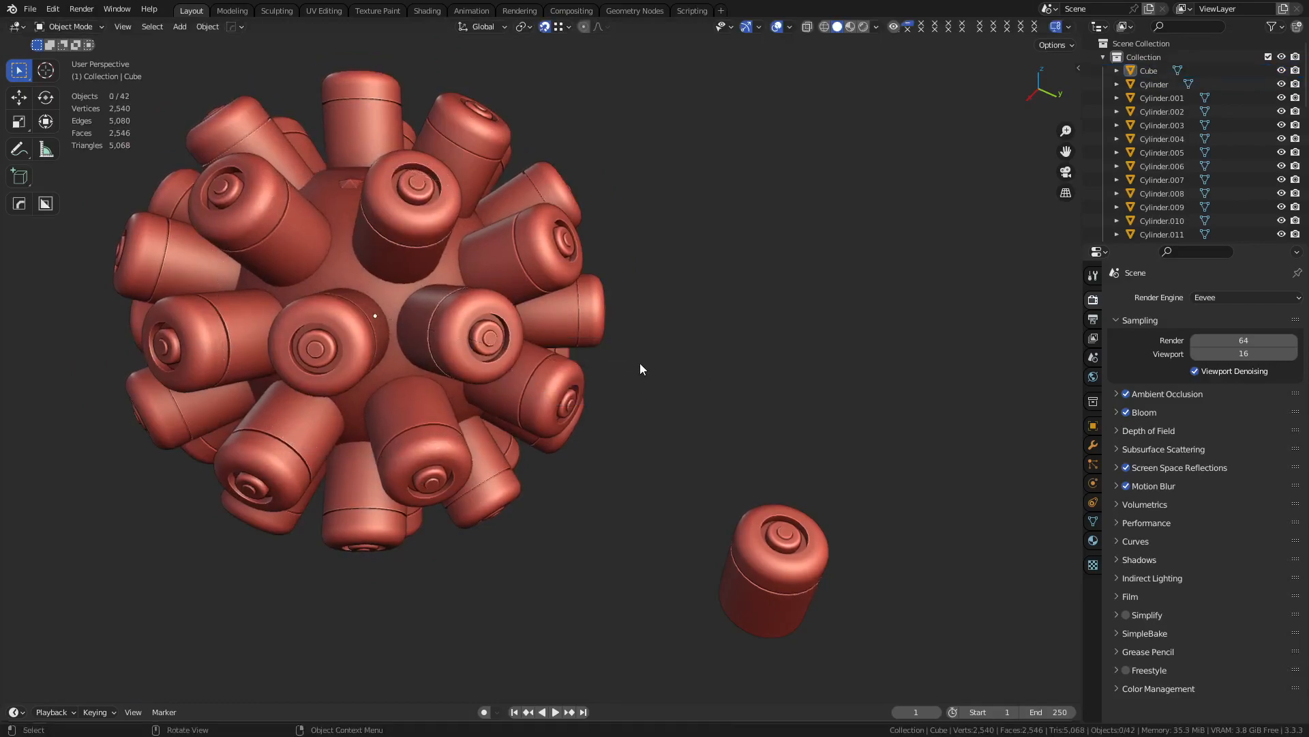
Delete the original ico sphere at the center of the attached cylinders
{"action": "left_click", "coordinate": [349, 185]}
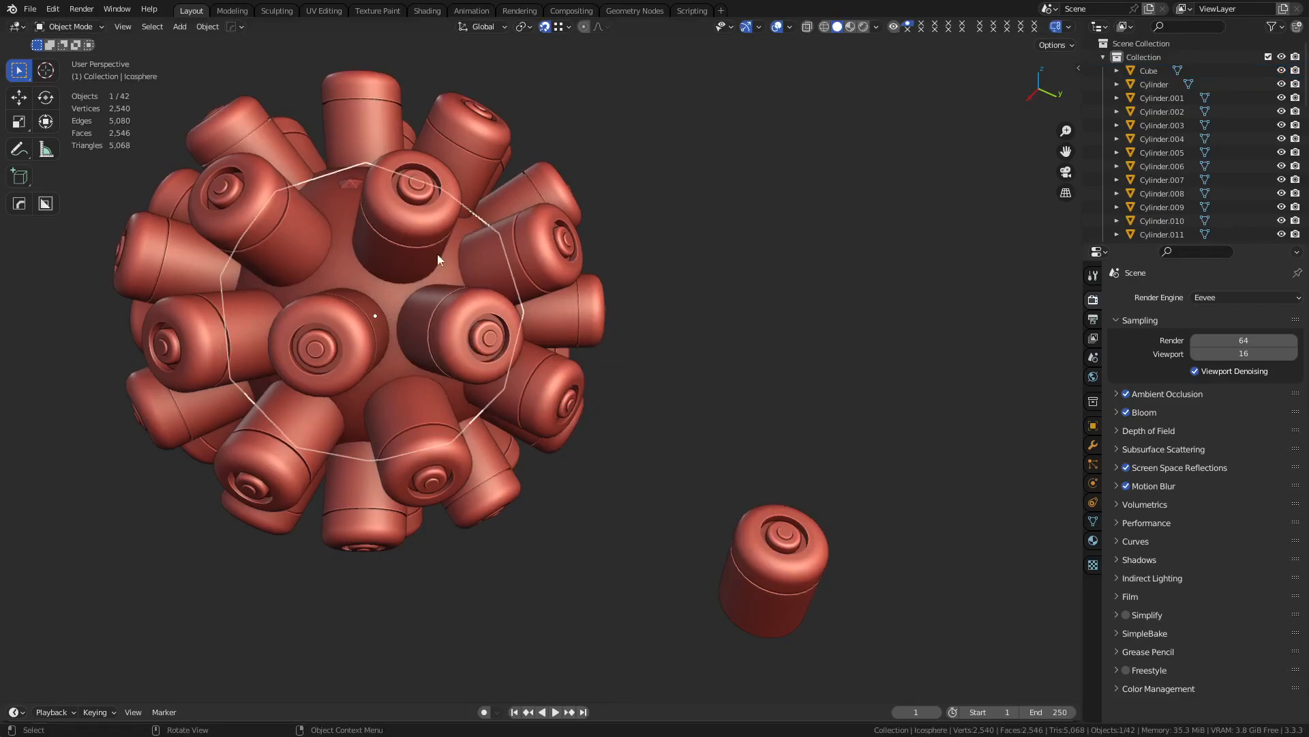
{"action": "key", "text": "Delete"}
{"action": "middle_click_drag", "start_coordinate": [624, 284], "coordinate": [527, 321]}
Inset all the quadsphere's faces individually by about 0.021 m and inset them again inward to recess a grid pattern
{"action": "left_click", "coordinate": [486, 311]}
{"action": "key", "text": "ctrl+Tab"}
{"action": "left_click", "coordinate": [573, 320]}
{"action": "scroll", "coordinate": [723, 324], "scroll_direction": "up", "scroll_amount": 2}
{"action": "middle_click_drag", "start_coordinate": [813, 385], "coordinate": [754, 418]}
{"action": "key", "text": "i"}
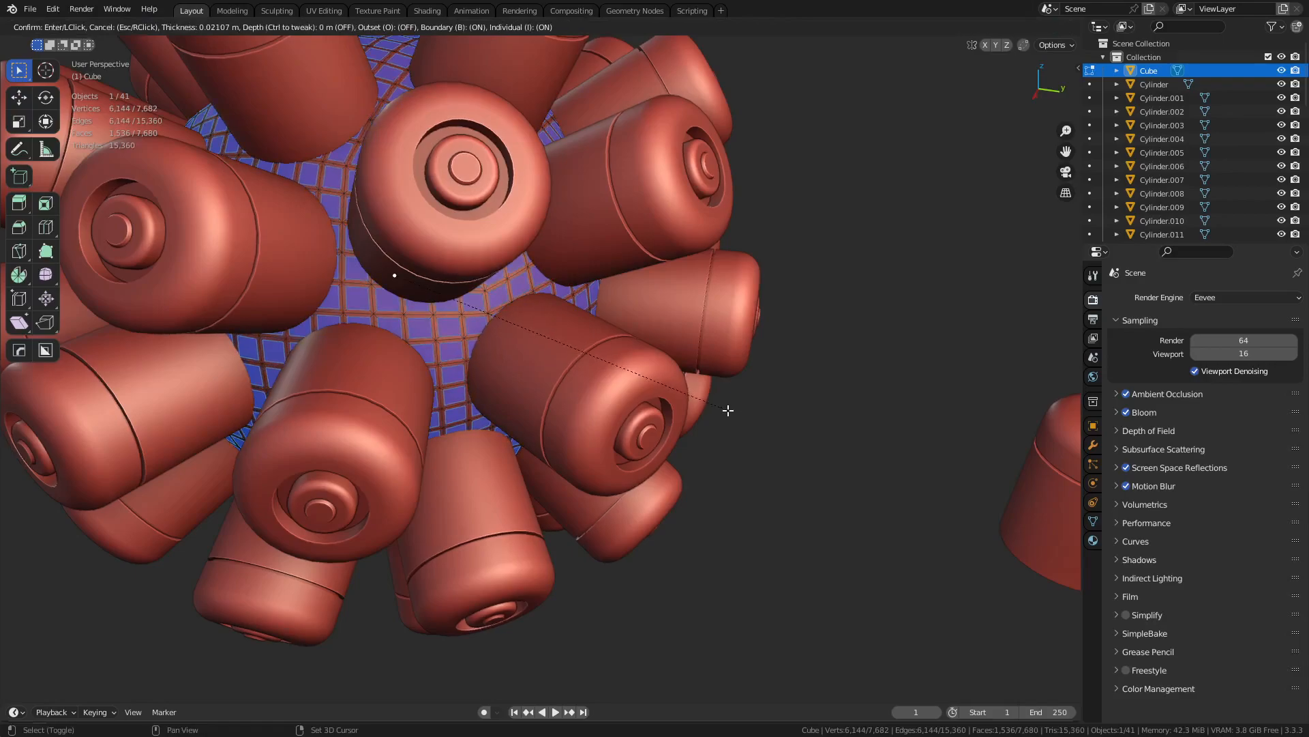
{"action": "left_click", "coordinate": [727, 410]}
{"action": "key", "text": "i"}
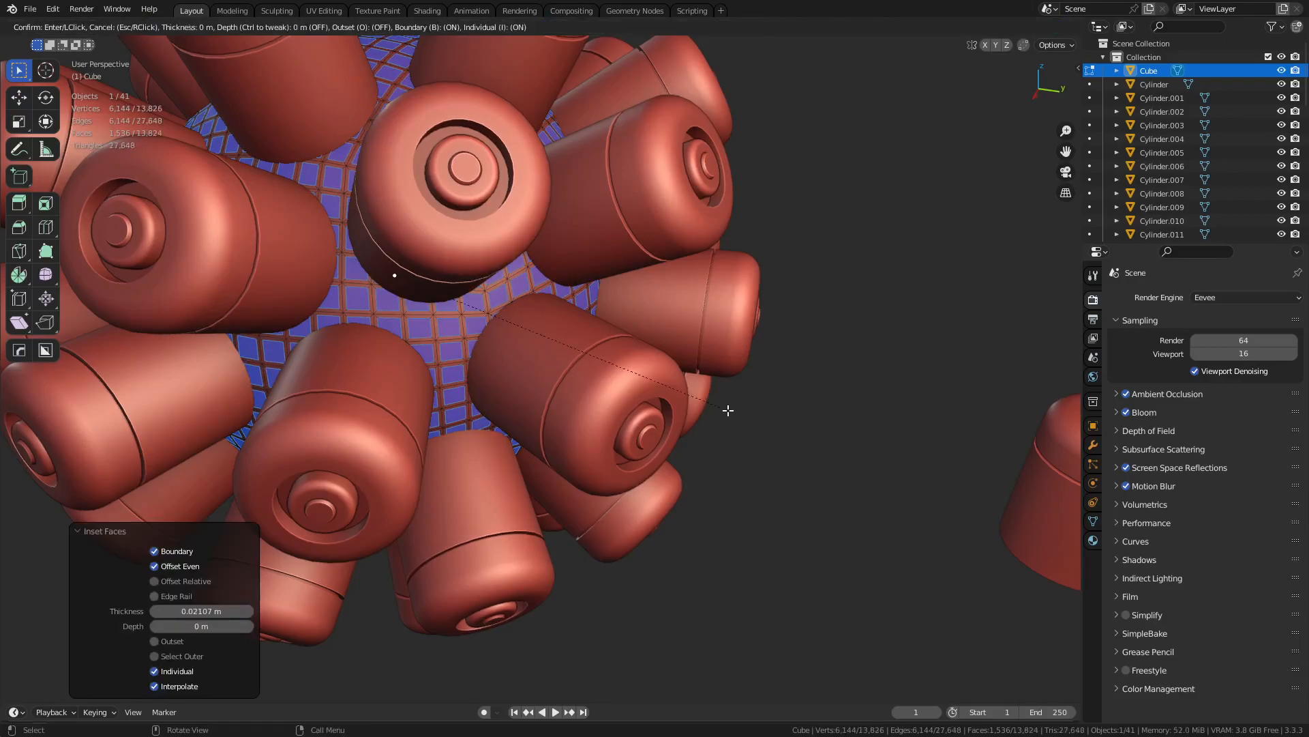
{"action": "key", "text": "Escape"}
{"action": "key", "text": "Tab"}
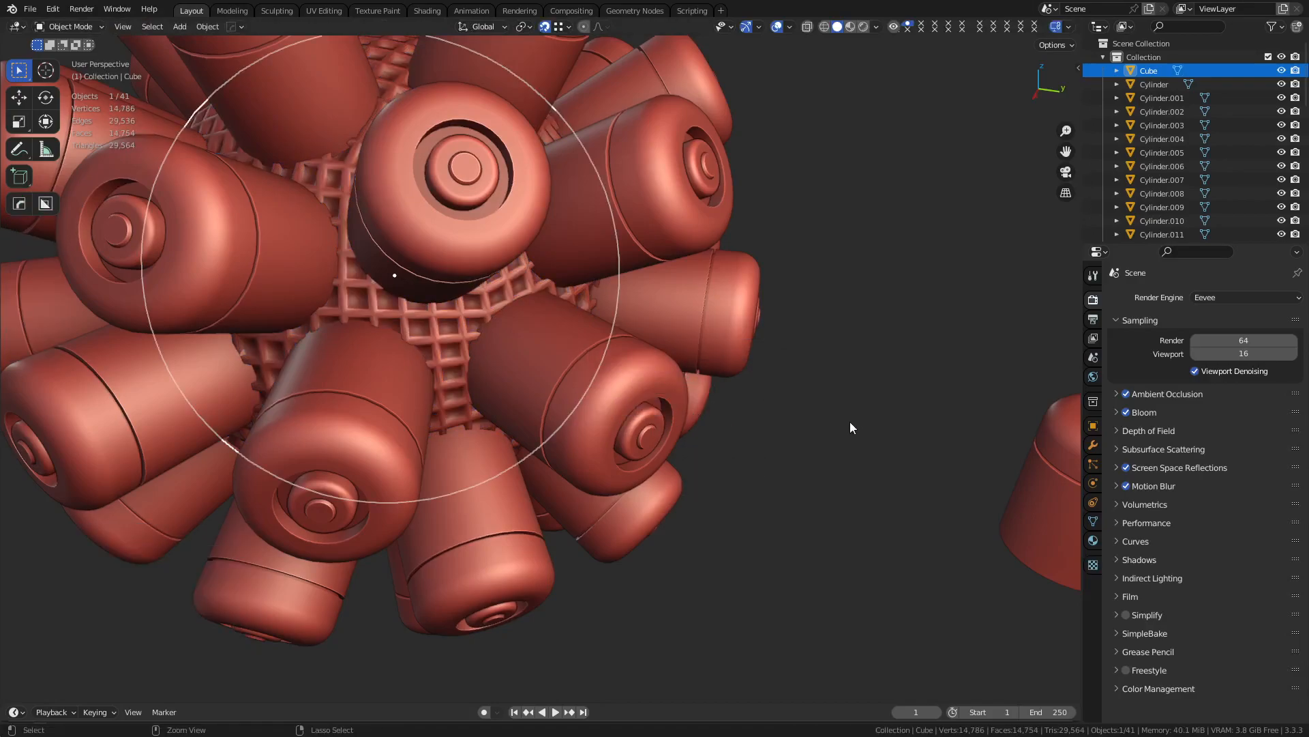
Try a level 1 subdivision surface on the grid-patterned quadsphere
{"action": "key", "text": "ctrl+1"}
{"action": "left_click", "coordinate": [763, 443]}
{"action": "scroll", "coordinate": [763, 443], "scroll_direction": "down", "scroll_amount": 1}
{"action": "middle_click_drag", "start_coordinate": [693, 421], "coordinate": [713, 406]}
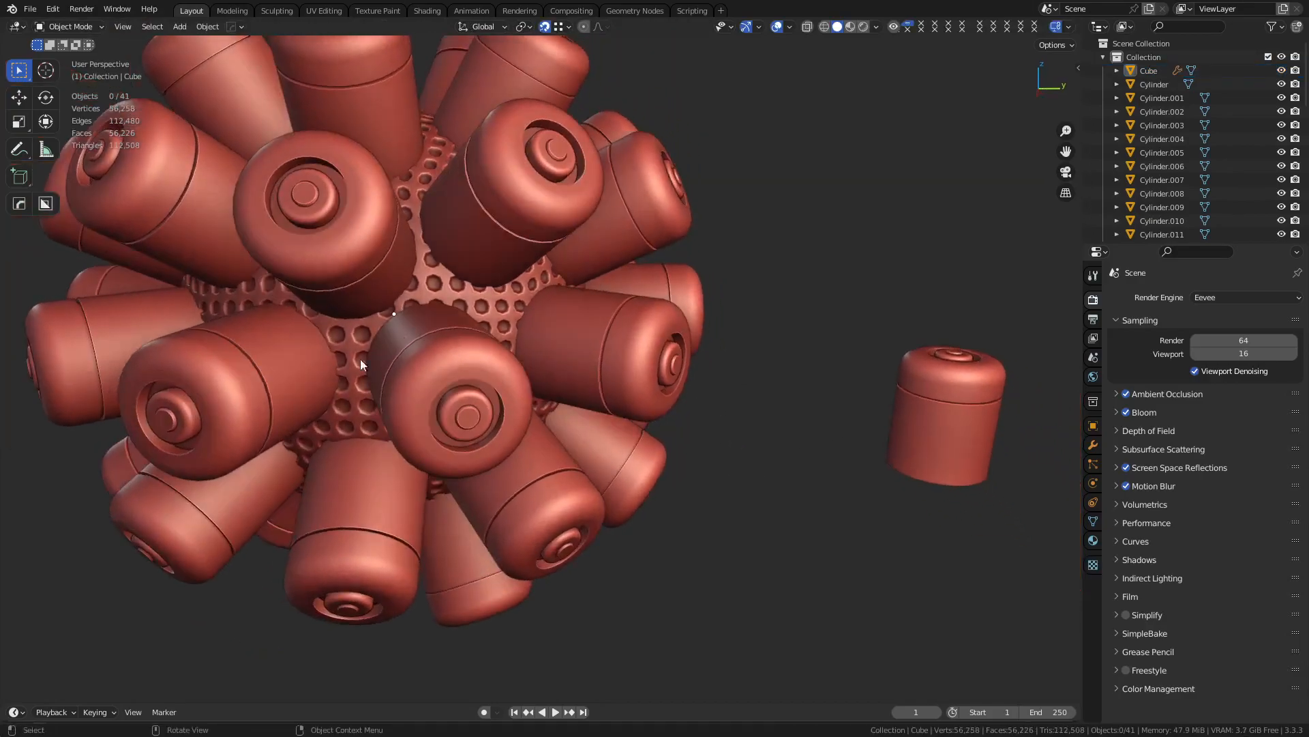
{"action": "key", "text": "ctrl+z"}
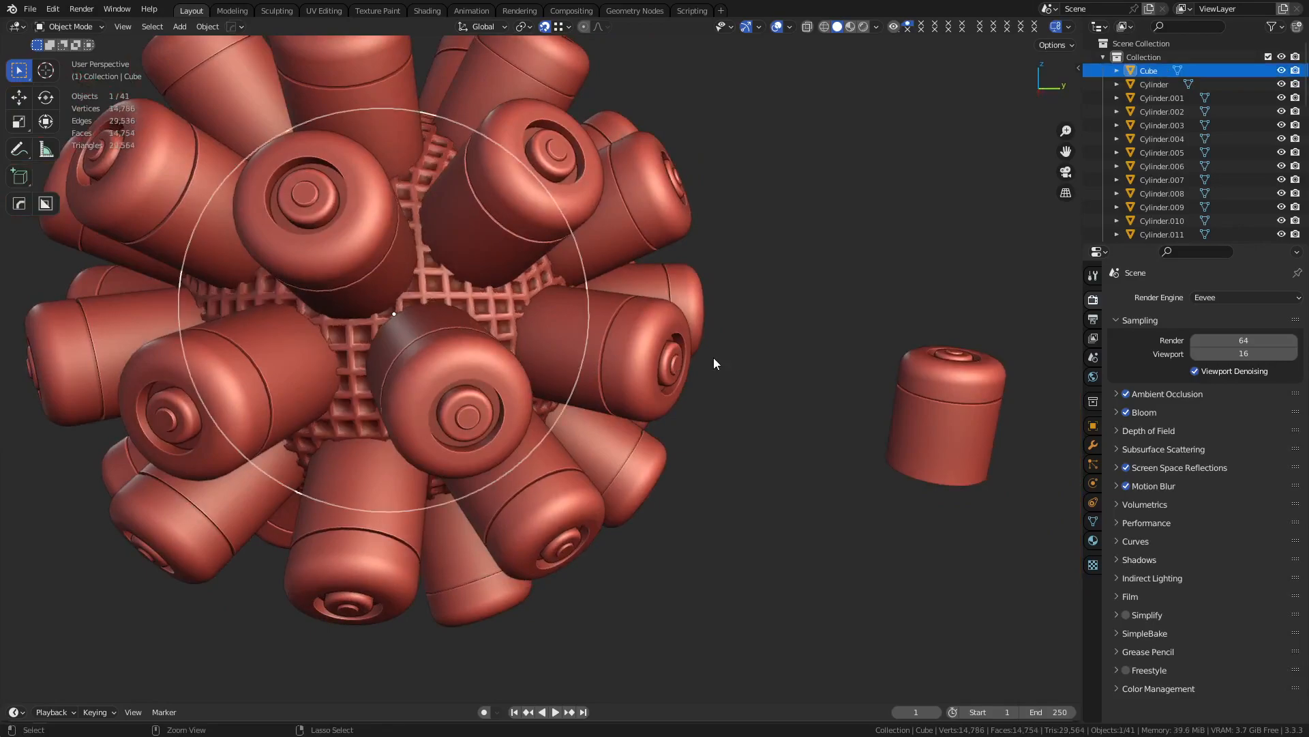
Undo the quadsphere's face insets to remove the grid pattern, leaving it in object mode
{"action": "key", "text": "Tab"}
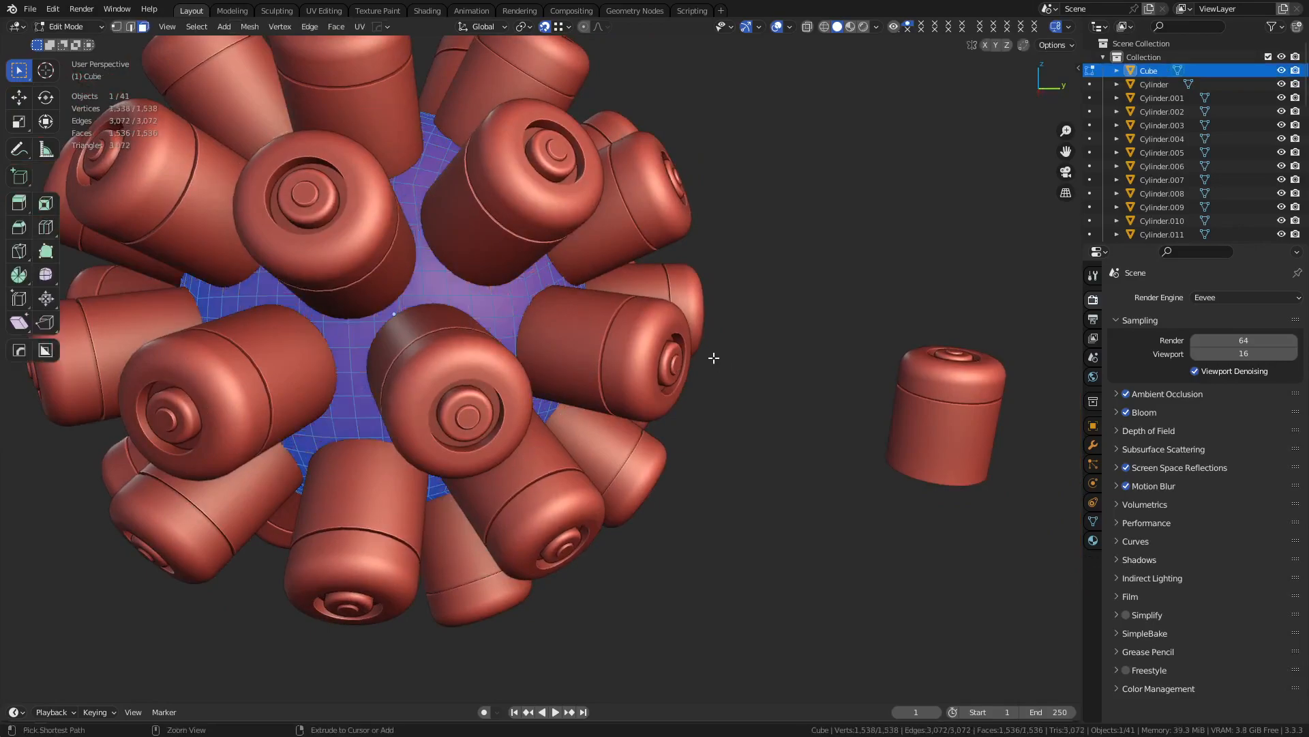
{"action": "key", "text": "ctrl+Tab"}
{"action": "left_click", "coordinate": [650, 363]}
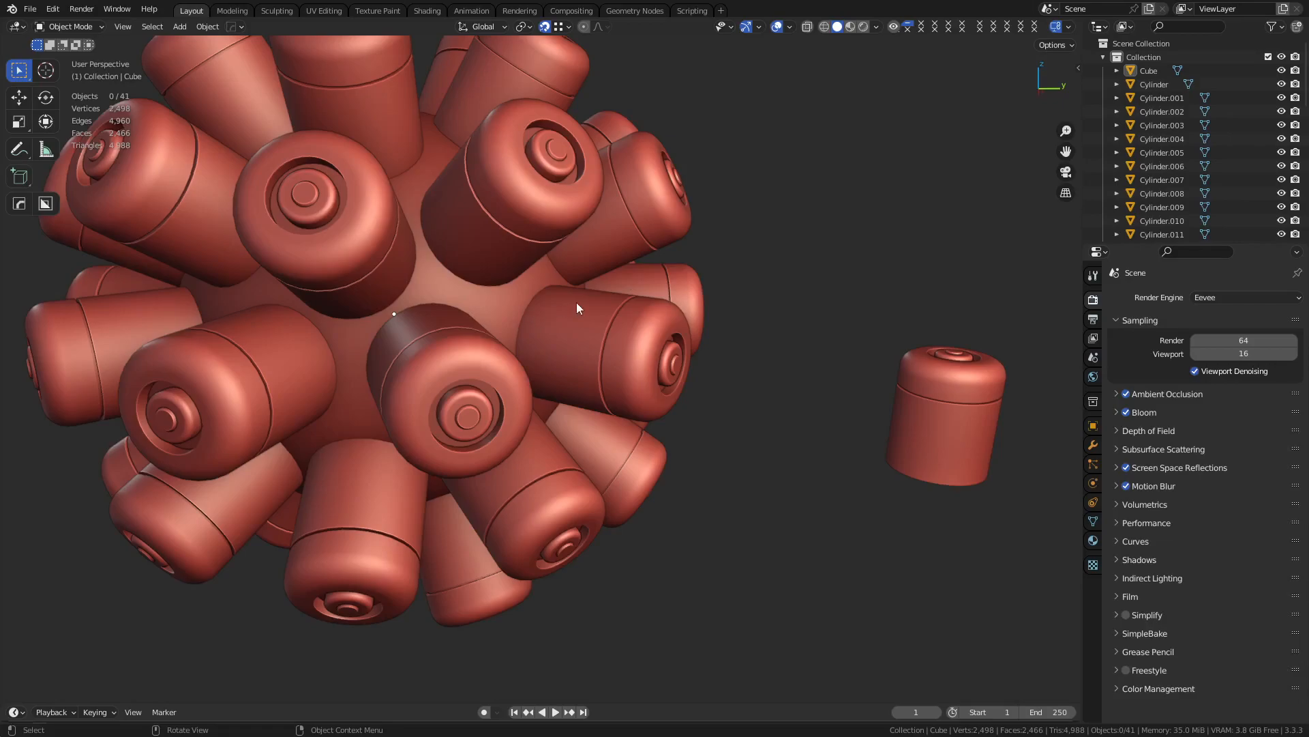
Examine the attached cylinders around the plain central quadsphere and the separate original cylinder
{"action": "scroll", "coordinate": [575, 308], "scroll_direction": "down", "scroll_amount": 6}
{"action": "middle_click_drag", "start_coordinate": [599, 344], "coordinate": [542, 379]}
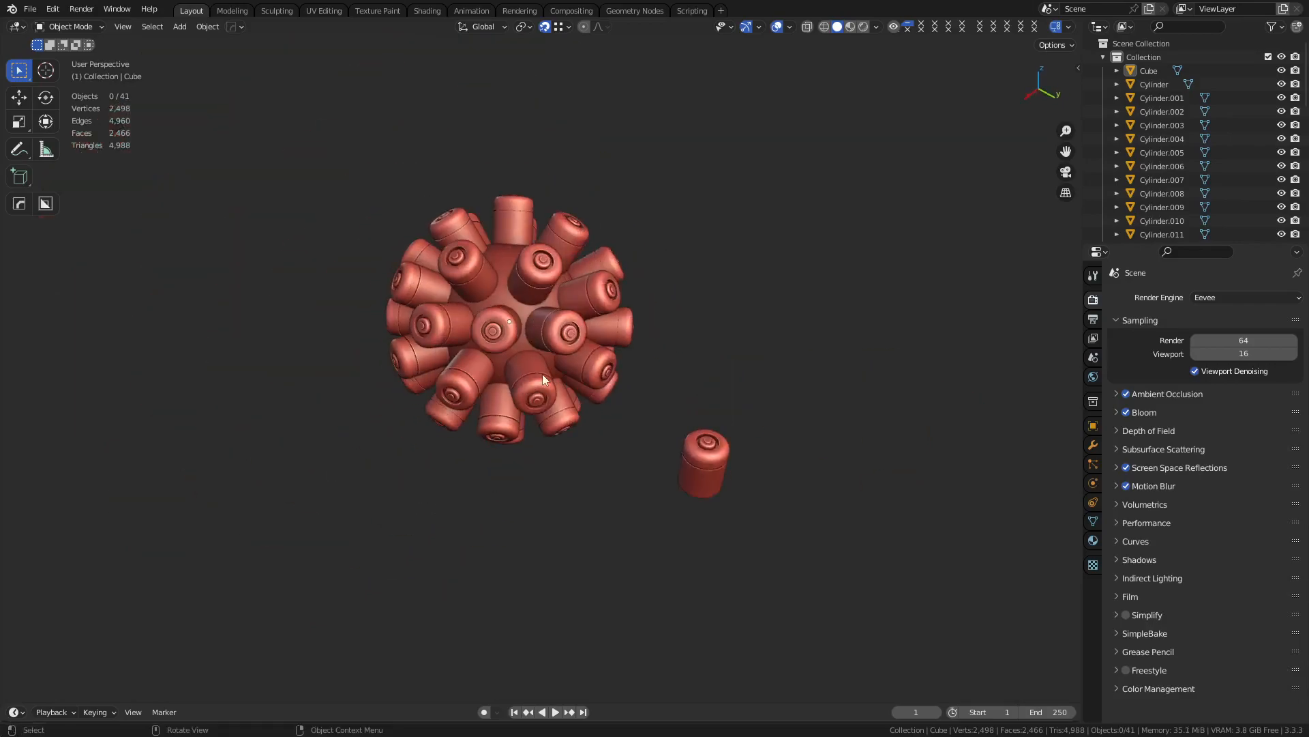
{"action": "scroll", "coordinate": [542, 374], "scroll_direction": "up", "scroll_amount": 4}
{"action": "middle_click_drag", "start_coordinate": [542, 374], "coordinate": [444, 418]}
{"action": "scroll", "coordinate": [468, 362], "scroll_direction": "up", "scroll_amount": 3}
{"action": "scroll", "coordinate": [445, 419], "scroll_direction": "up", "scroll_amount": 2}
{"action": "left_click", "coordinate": [355, 510]}
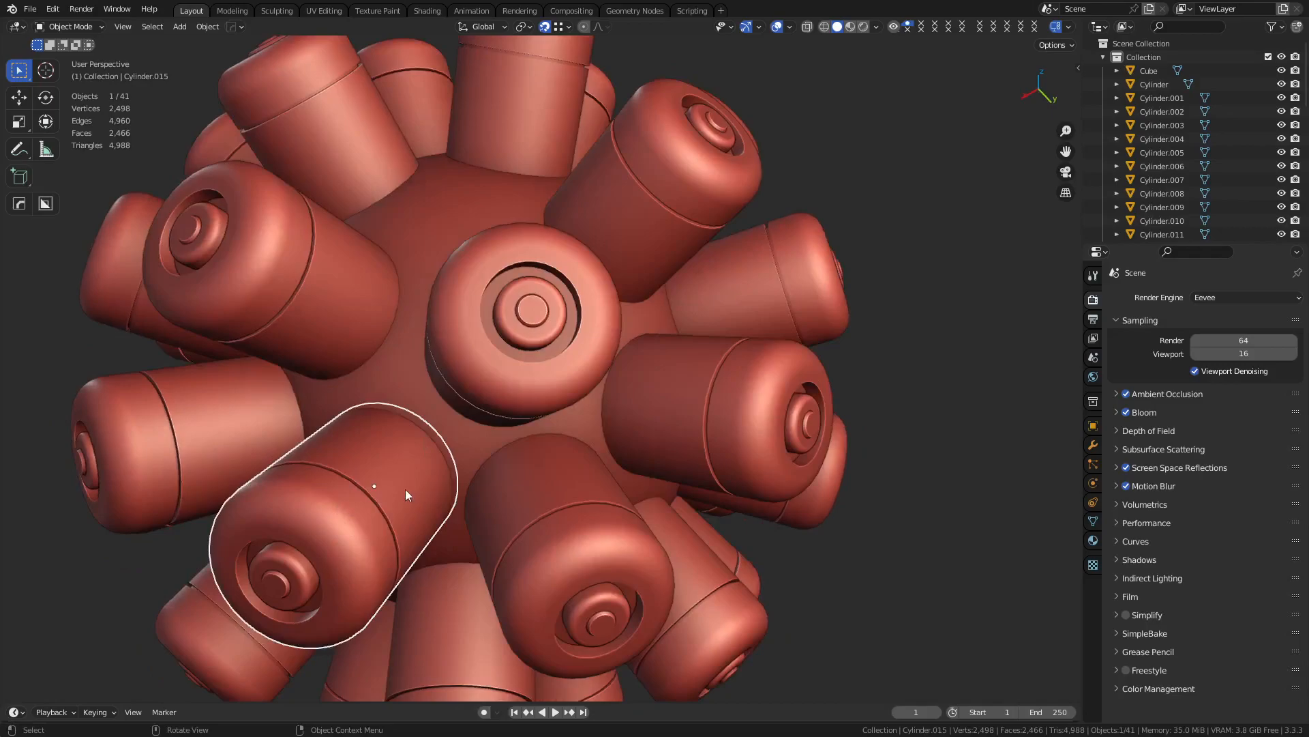
{"action": "left_click", "coordinate": [408, 368]}
{"action": "scroll", "coordinate": [609, 465], "scroll_direction": "down", "scroll_amount": 5}
{"action": "middle_click_drag", "start_coordinate": [637, 452], "coordinate": [560, 394]}
{"action": "left_click", "coordinate": [710, 418]}
{"action": "middle_click_drag", "start_coordinate": [709, 419], "coordinate": [630, 407], "text": "shift"}
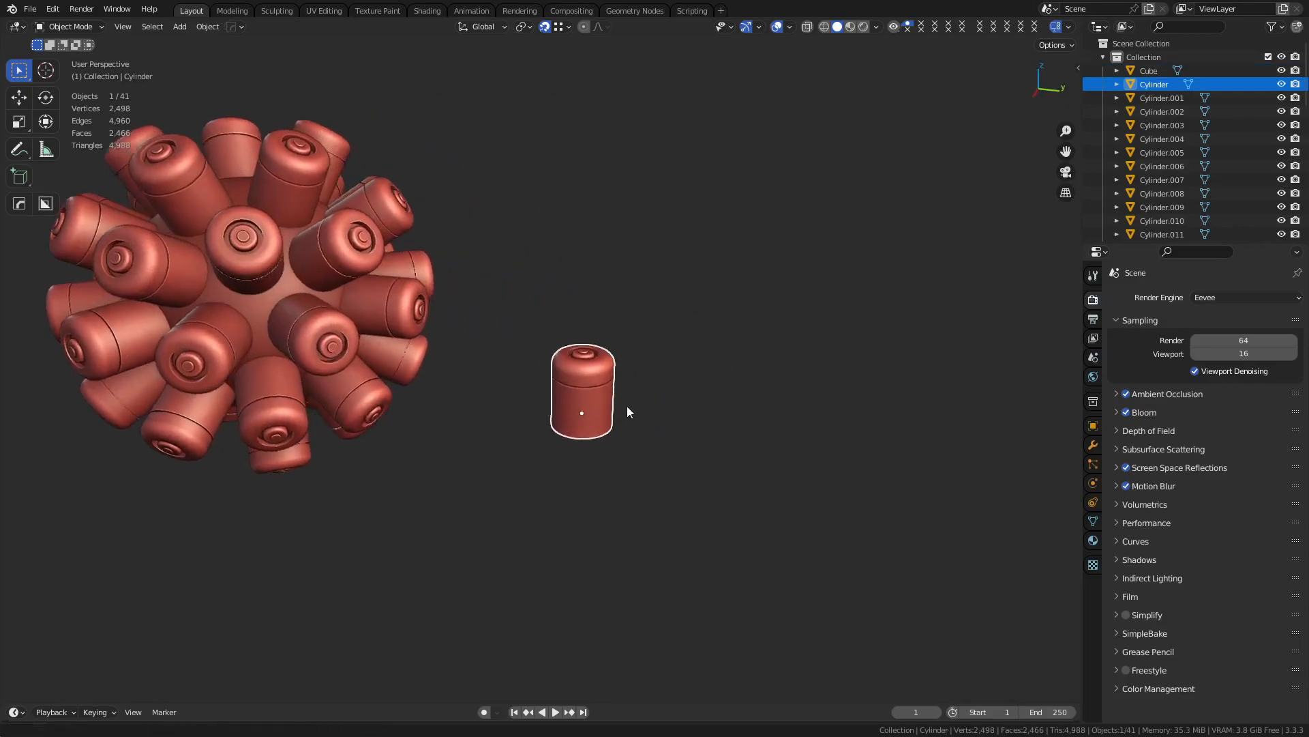
{"action": "scroll", "coordinate": [615, 401], "scroll_direction": "up", "scroll_amount": 5}
{"action": "key", "text": "g"}
{"action": "right_click", "coordinate": [622, 416]}
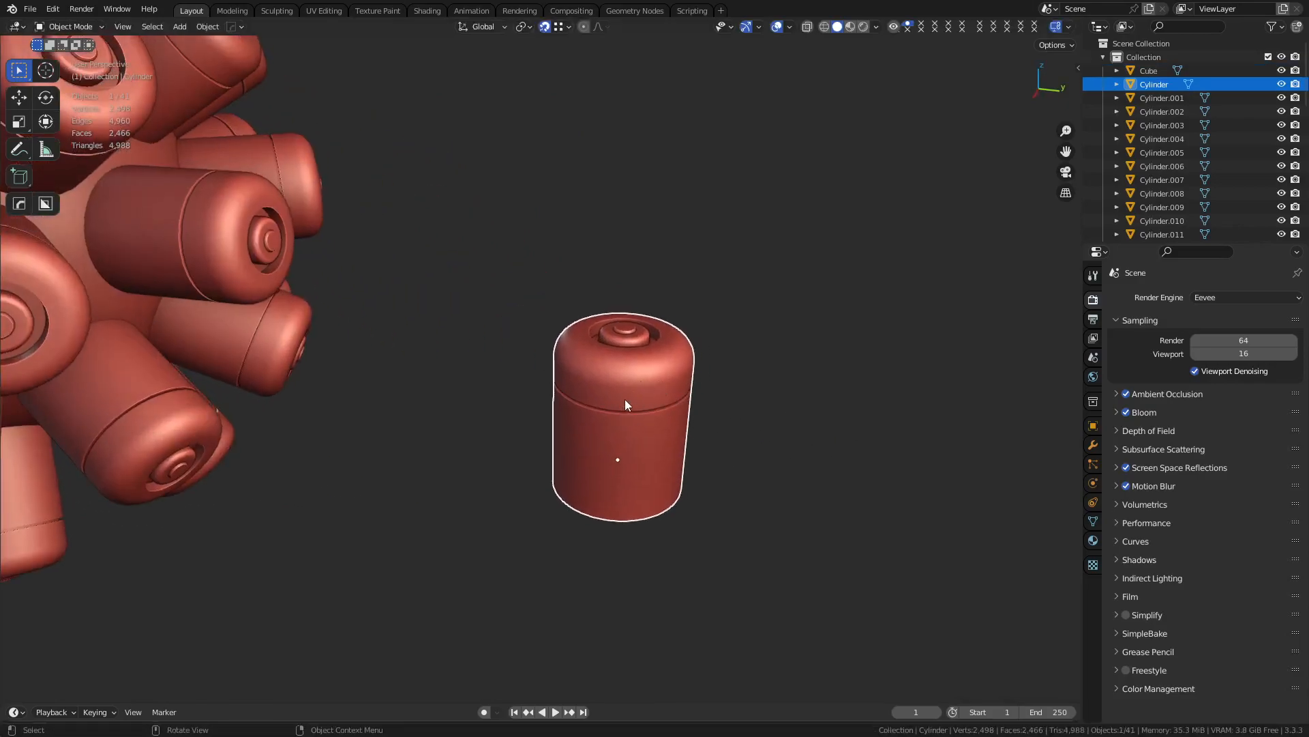
{"action": "middle_click_drag", "start_coordinate": [571, 401], "coordinate": [784, 414], "text": "shift"}
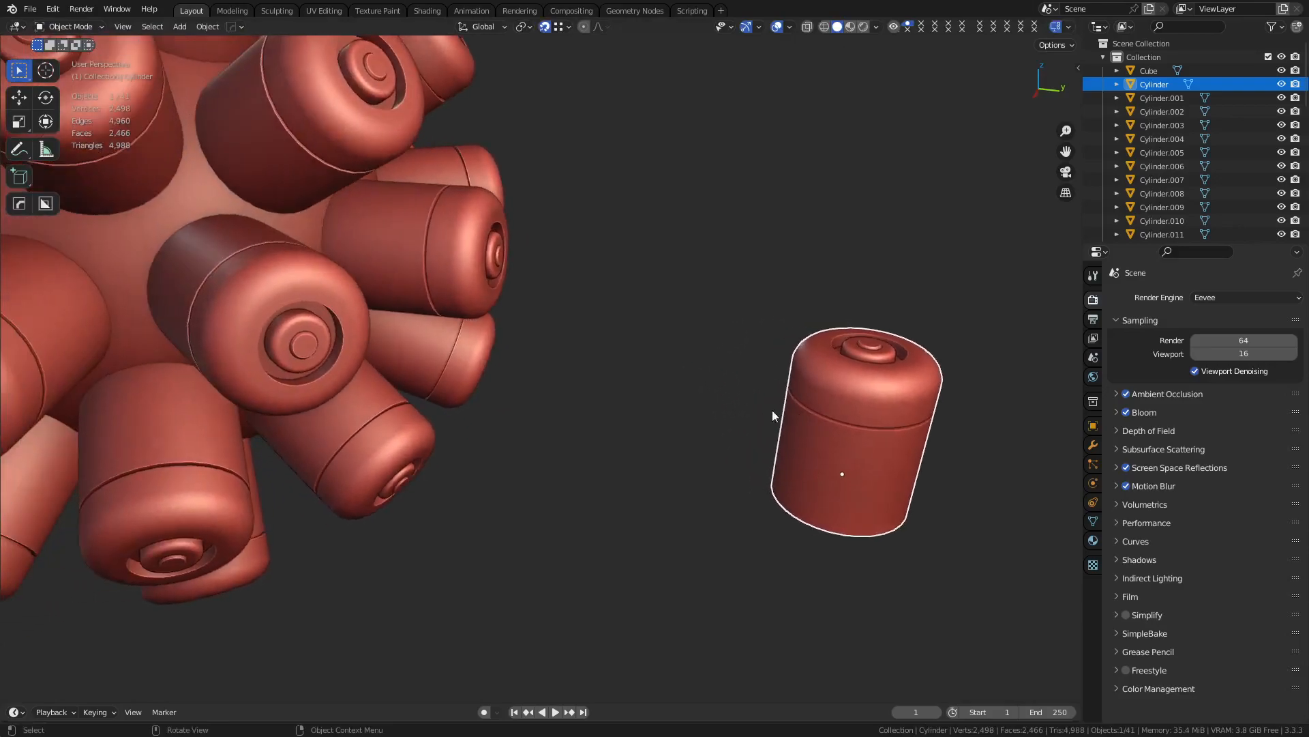
{"action": "scroll", "coordinate": [784, 414], "scroll_direction": "down", "scroll_amount": 4}
{"action": "middle_click_drag", "start_coordinate": [404, 328], "coordinate": [431, 361], "text": "shift"}
{"action": "left_click", "coordinate": [358, 334]}
{"action": "key", "text": "g"}
{"action": "right_click", "coordinate": [347, 321]}
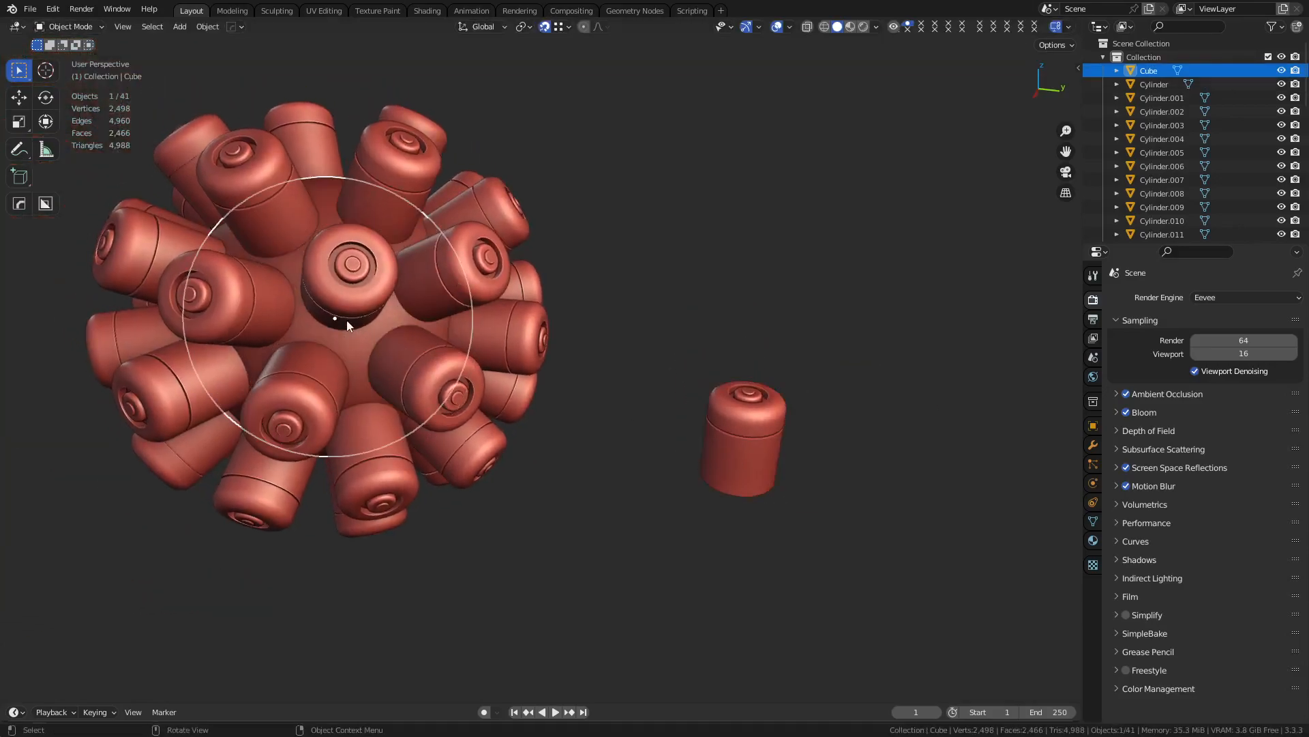
{"action": "key", "text": "ctrl+Tab"}
{"action": "left_click", "coordinate": [583, 428]}
{"action": "left_click", "coordinate": [658, 407]}
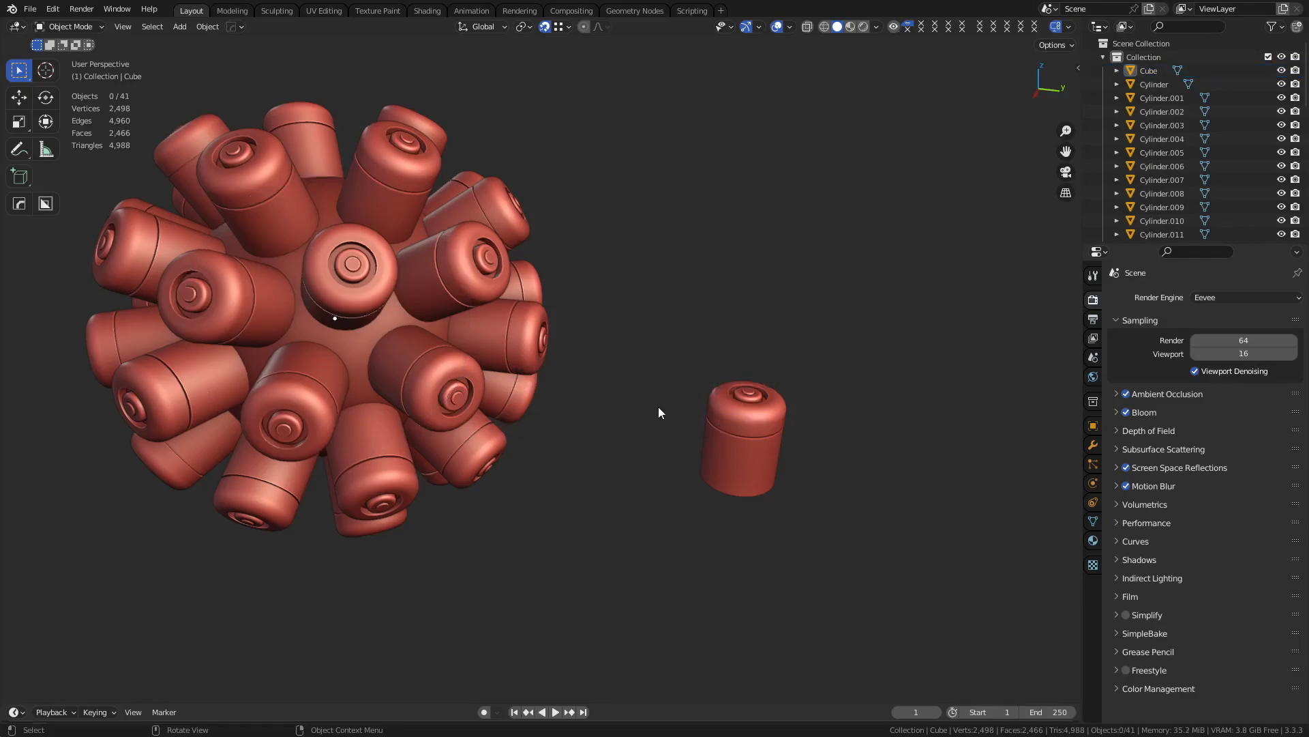
Examine up close and from several sides where the attached cylinders meet the central quadsphere
{"action": "middle_click_drag", "start_coordinate": [697, 427], "coordinate": [587, 425], "text": "shift"}
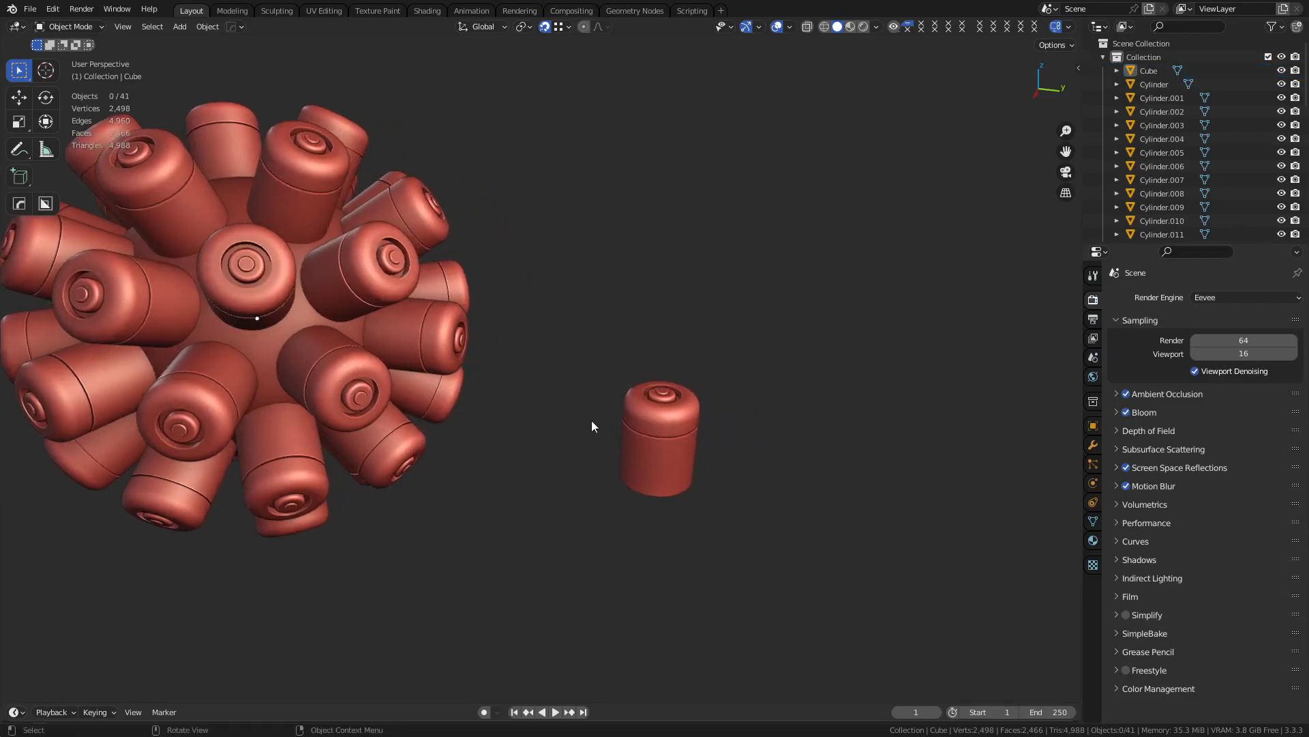
{"action": "left_click", "coordinate": [357, 285]}
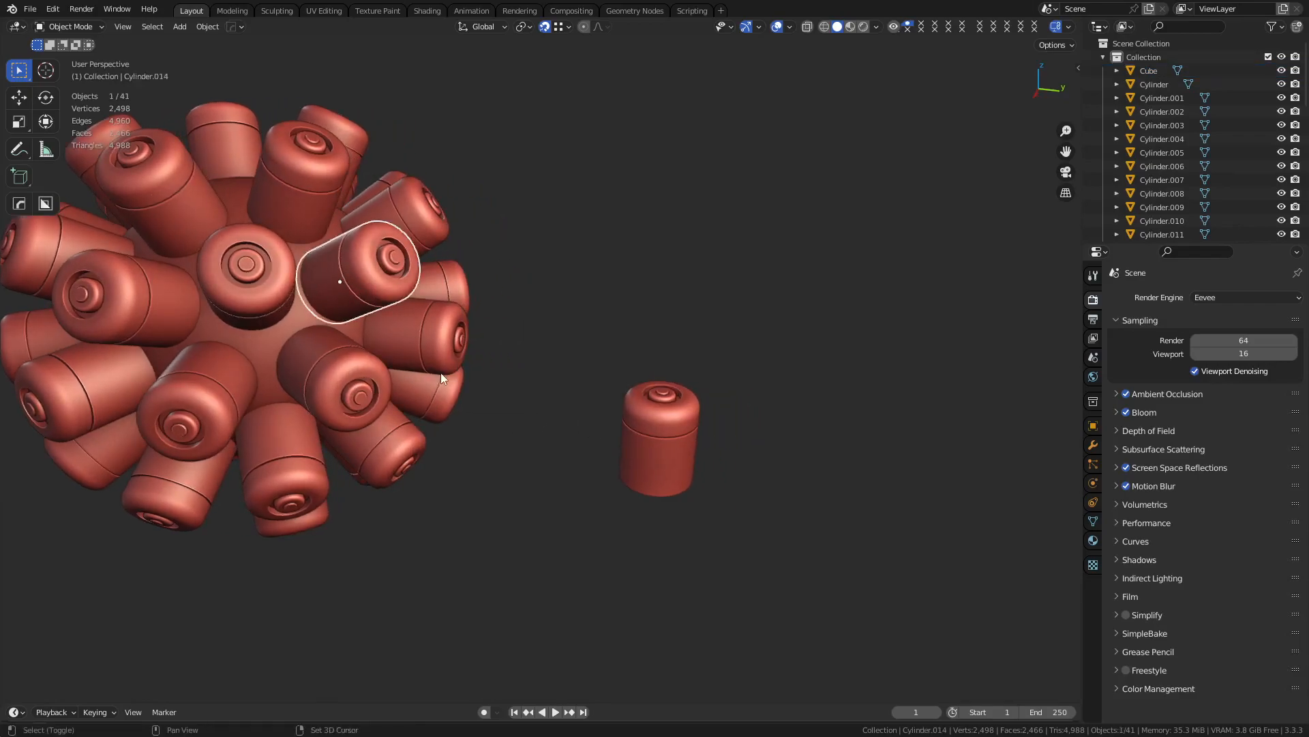
{"action": "middle_click_drag", "start_coordinate": [441, 372], "coordinate": [522, 371], "text": "shift"}
{"action": "scroll", "coordinate": [522, 371], "scroll_direction": "up", "scroll_amount": 6}
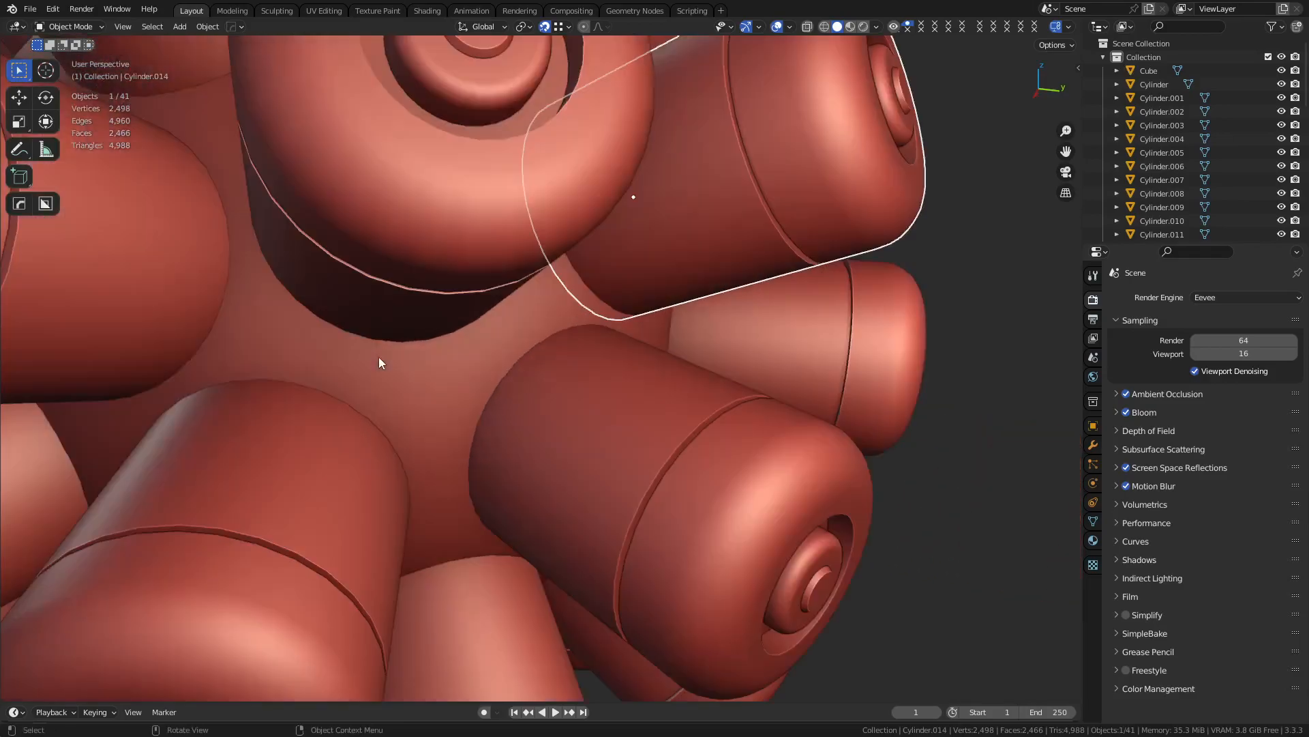
{"action": "middle_click_drag", "start_coordinate": [184, 309], "coordinate": [306, 348], "text": "shift"}
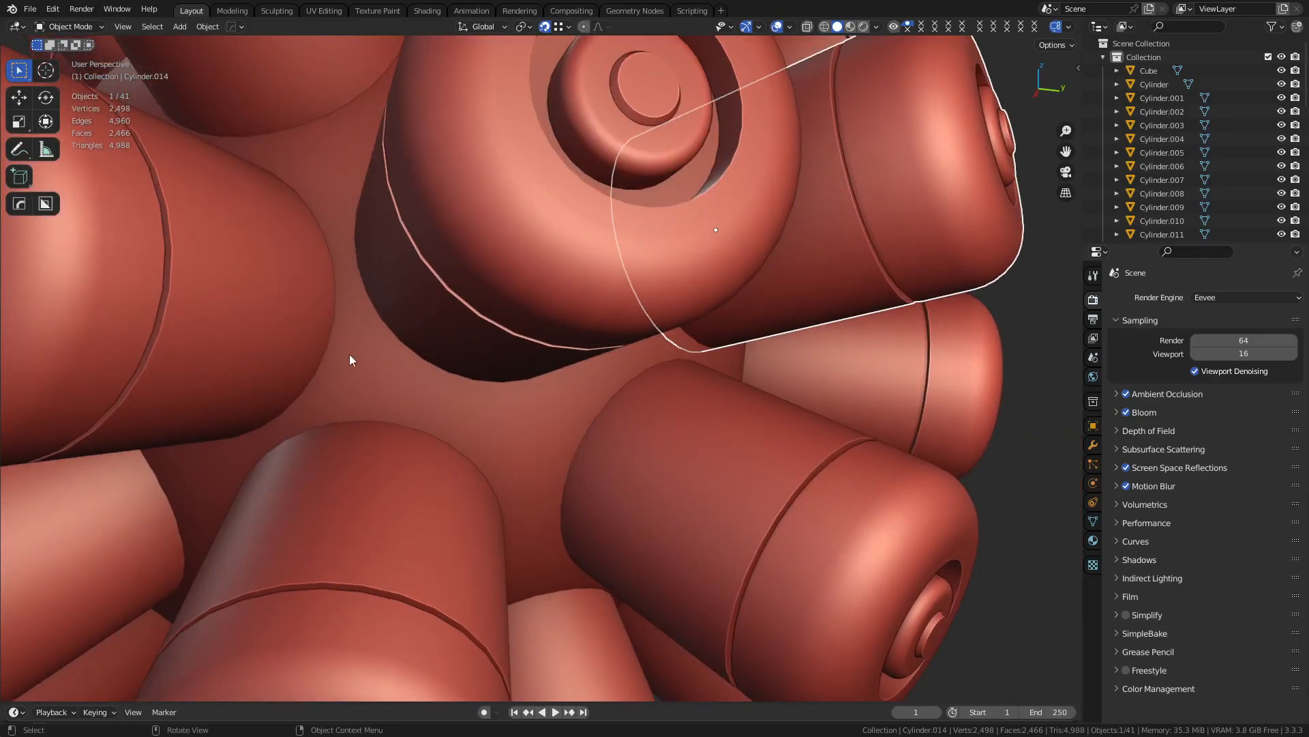
{"action": "left_click", "coordinate": [363, 377]}
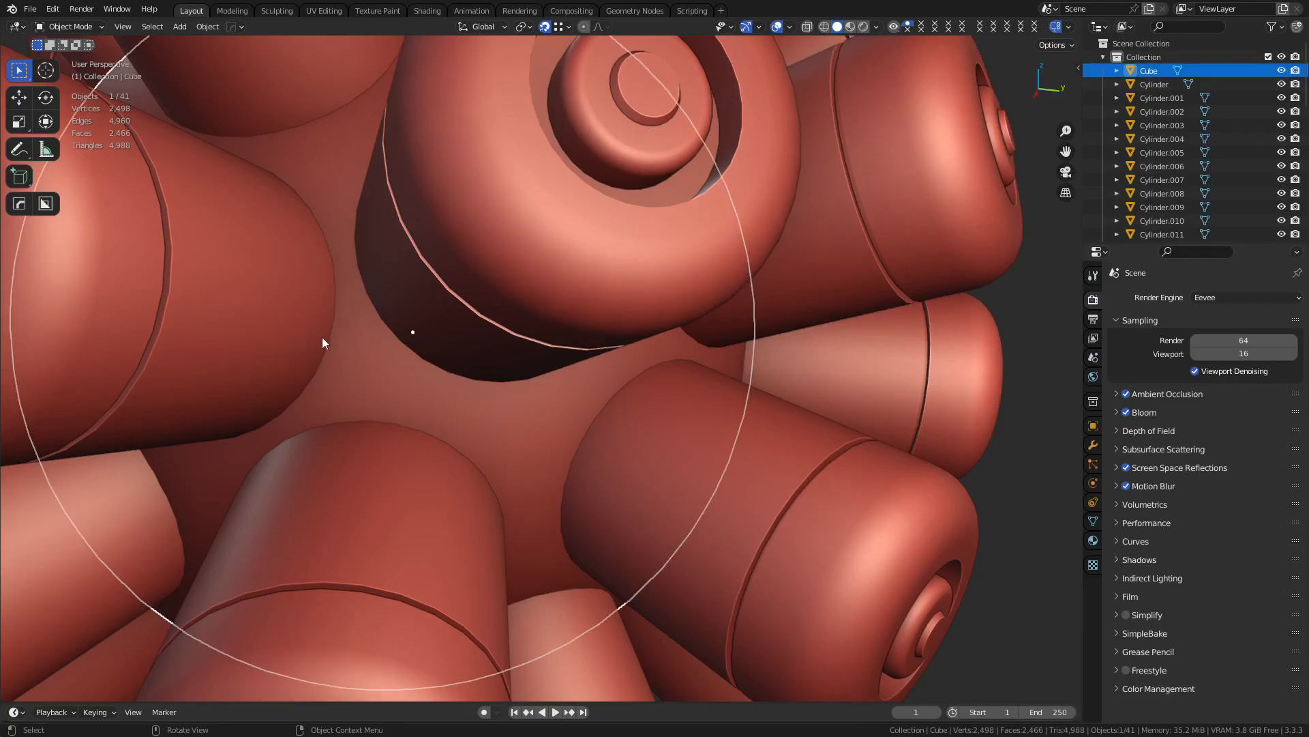
{"action": "scroll", "coordinate": [577, 374], "scroll_direction": "down", "scroll_amount": 10}
{"action": "middle_click_drag", "start_coordinate": [589, 394], "coordinate": [694, 412]}
{"action": "left_click", "coordinate": [694, 412]}
{"action": "scroll", "coordinate": [527, 400], "scroll_direction": "up", "scroll_amount": 6}
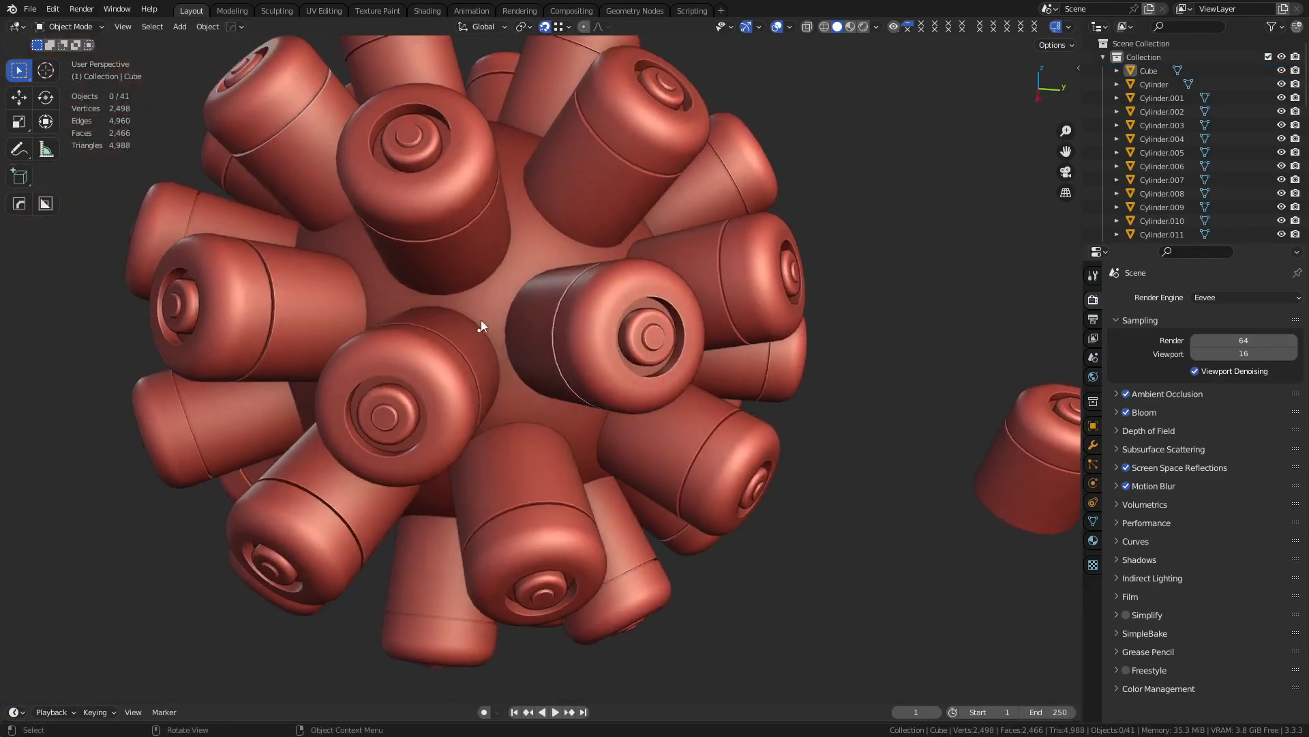
{"action": "middle_click_drag", "start_coordinate": [481, 318], "coordinate": [380, 351]}
{"action": "left_click", "coordinate": [361, 355]}
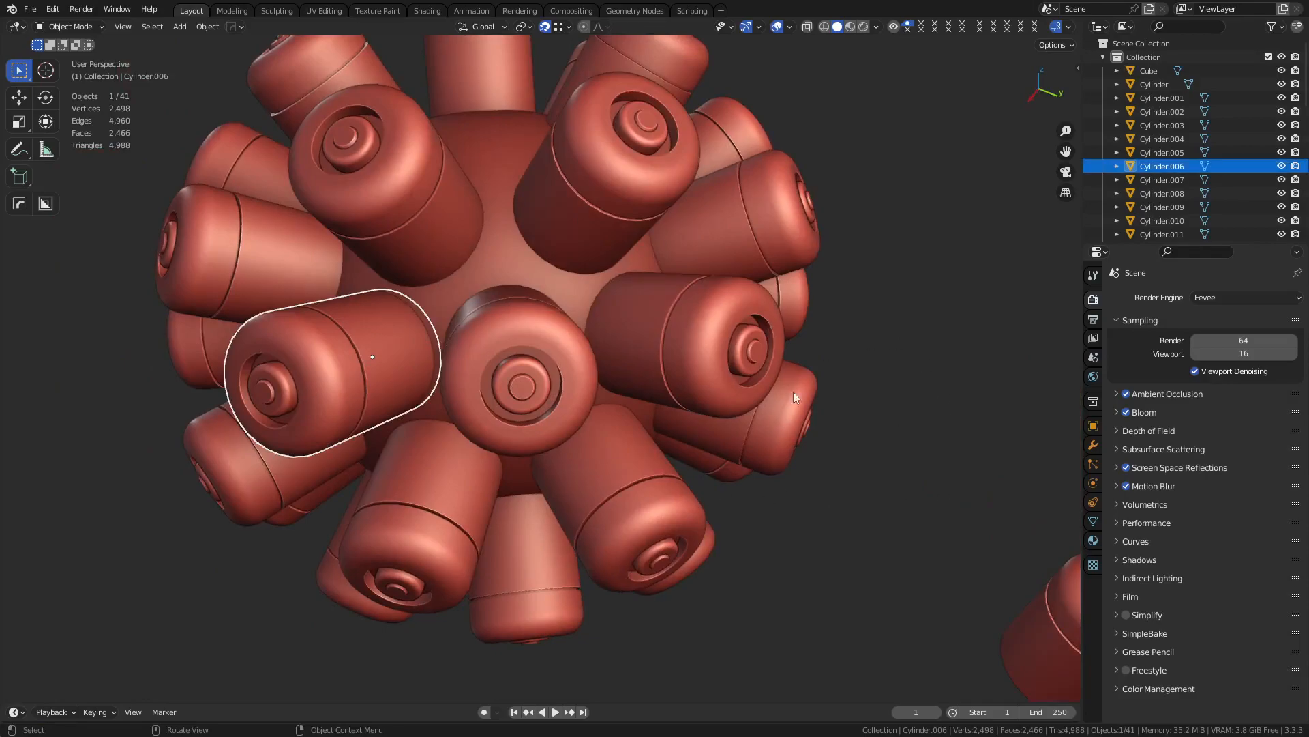
{"action": "left_click", "coordinate": [873, 393]}
{"action": "scroll", "coordinate": [866, 409], "scroll_direction": "down", "scroll_amount": 5}
{"action": "middle_click_drag", "start_coordinate": [864, 427], "coordinate": [603, 403]}
{"action": "scroll", "coordinate": [602, 403], "scroll_direction": "up", "scroll_amount": 10}
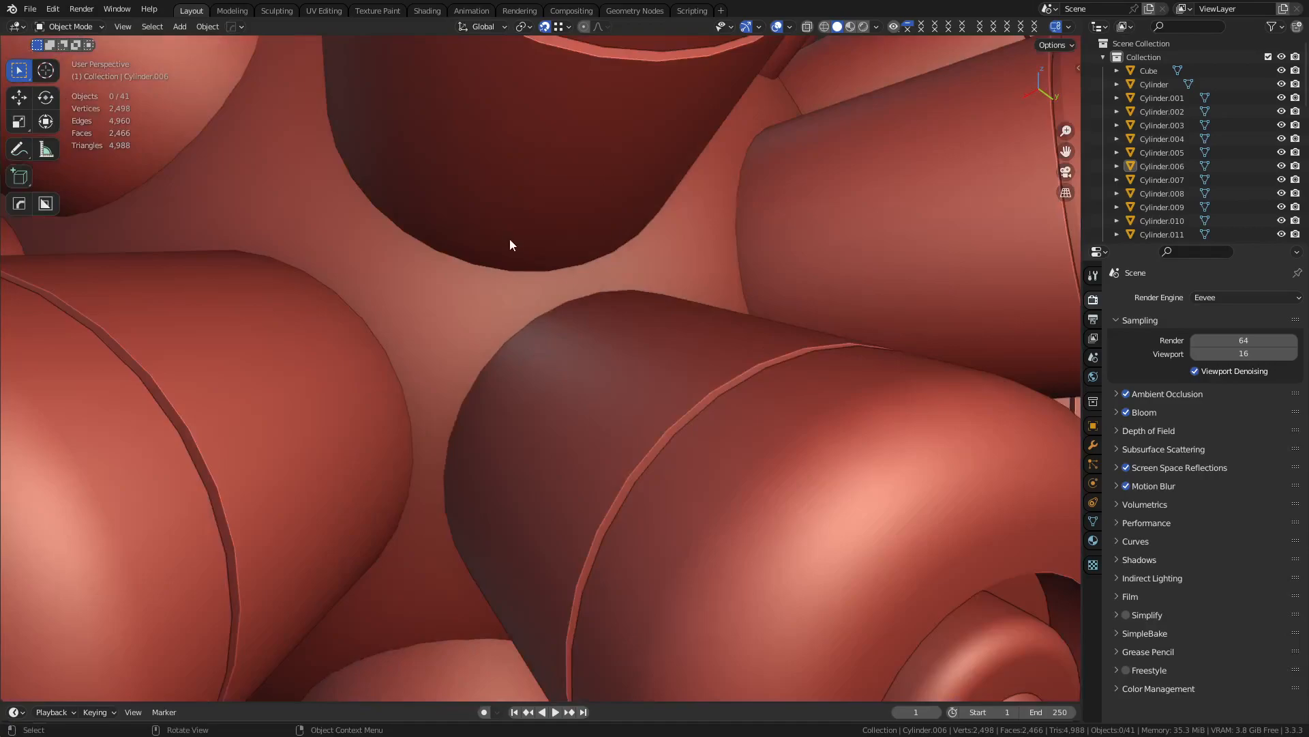
{"action": "middle_click_drag", "start_coordinate": [510, 240], "coordinate": [559, 321]}
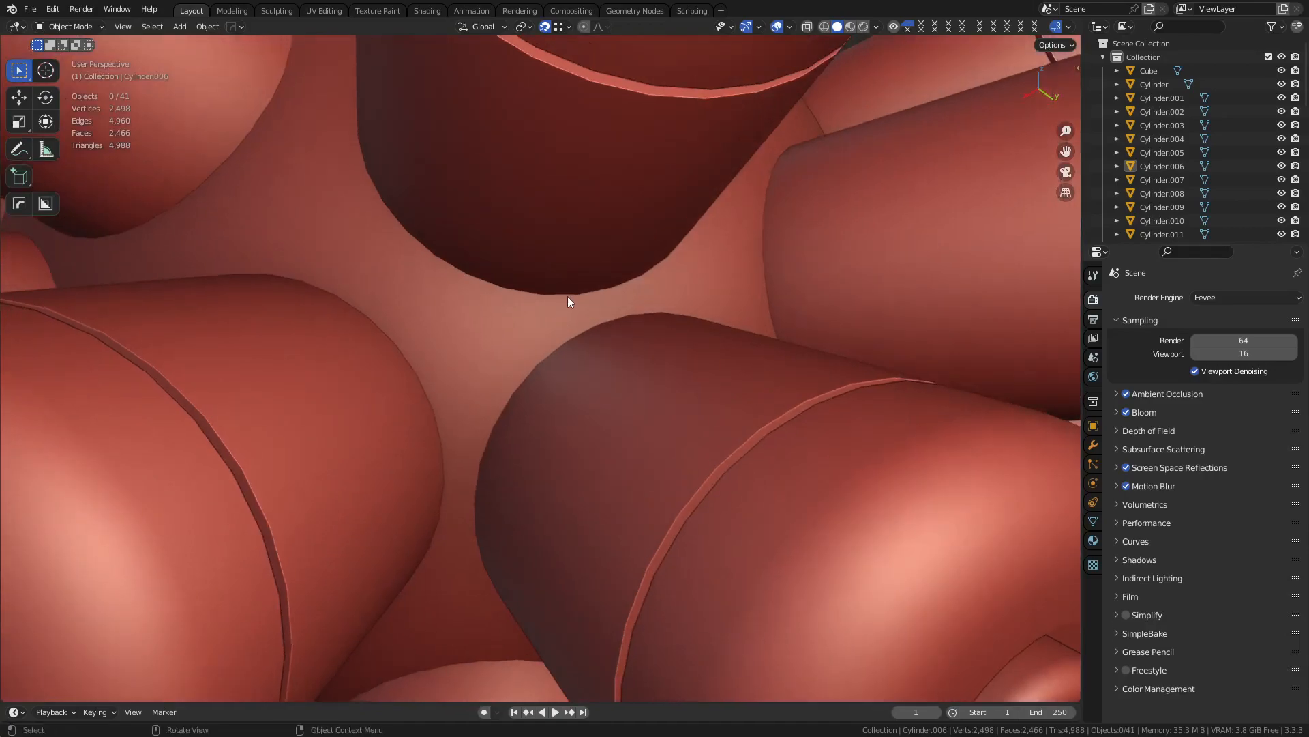
{"action": "scroll", "coordinate": [436, 348], "scroll_direction": "down", "scroll_amount": 8}
{"action": "left_click", "coordinate": [667, 482]}
{"action": "scroll", "coordinate": [505, 321], "scroll_direction": "up", "scroll_amount": 7}
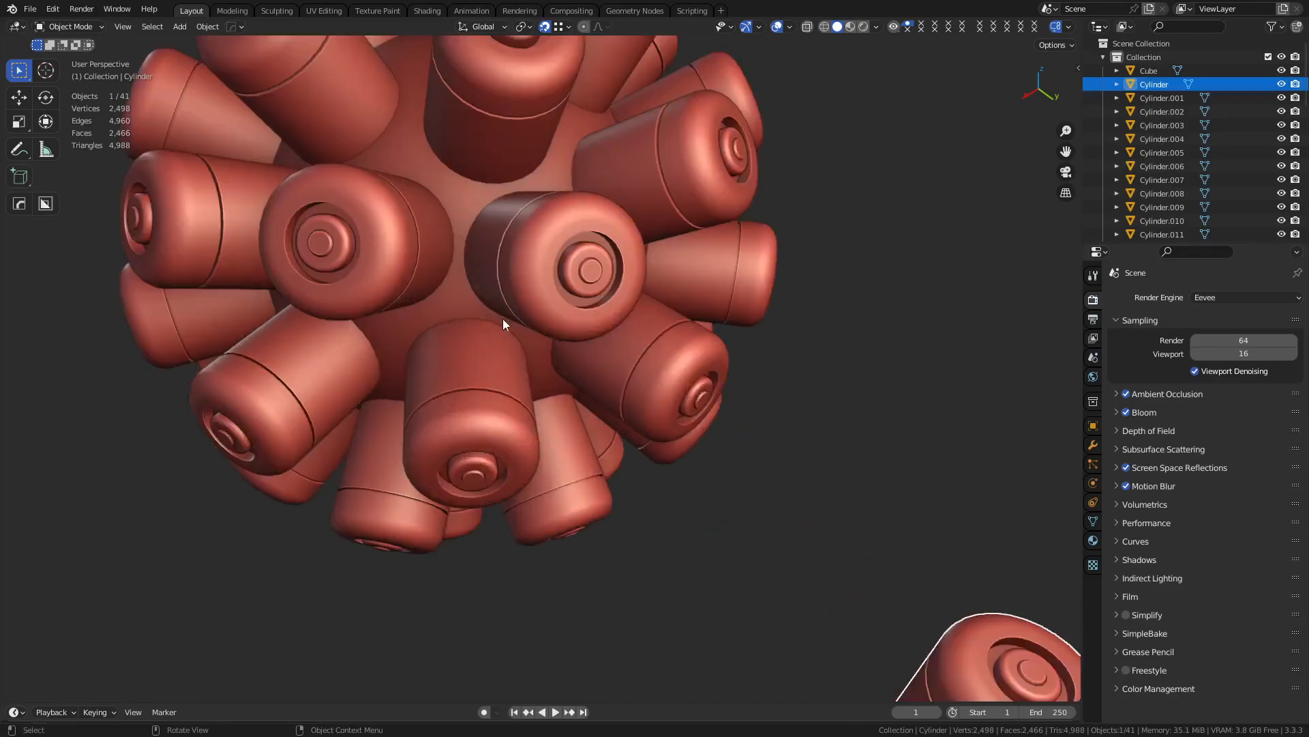
{"action": "scroll", "coordinate": [521, 357], "scroll_direction": "down", "scroll_amount": 2}
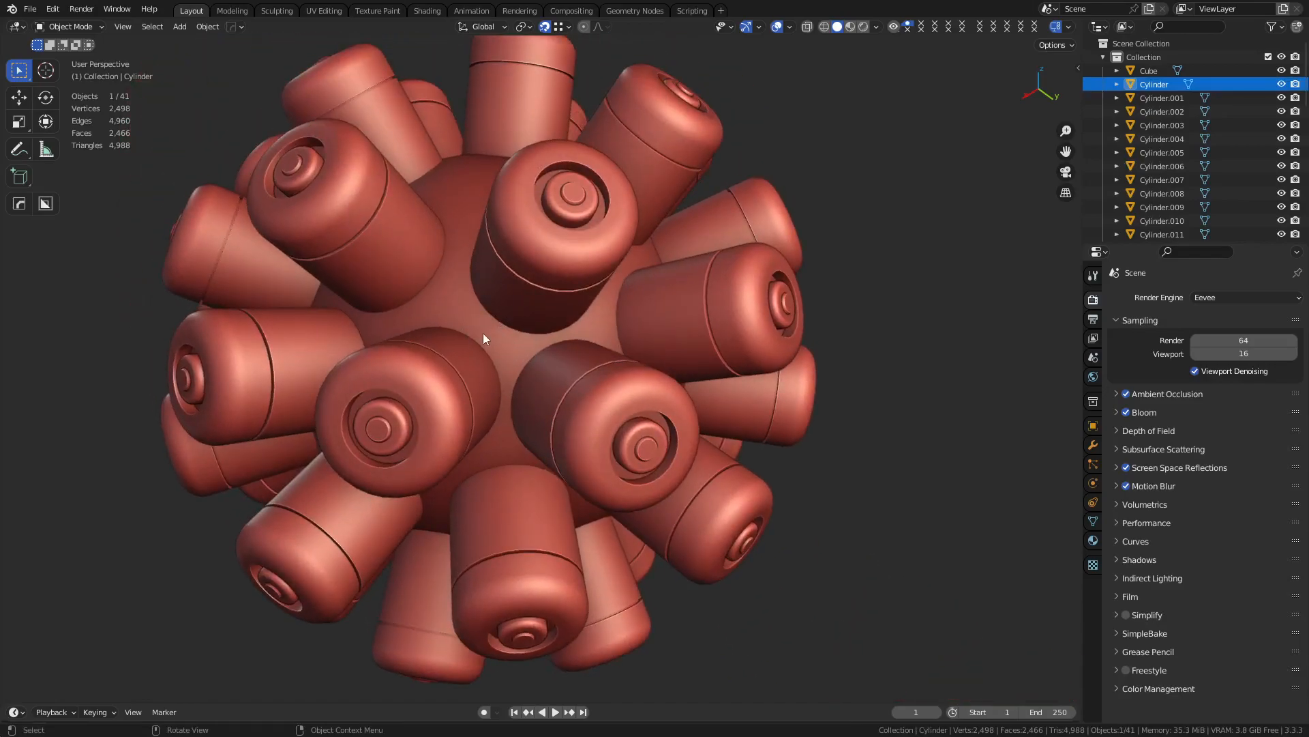
{"action": "middle_click_drag", "start_coordinate": [477, 336], "coordinate": [611, 339]}
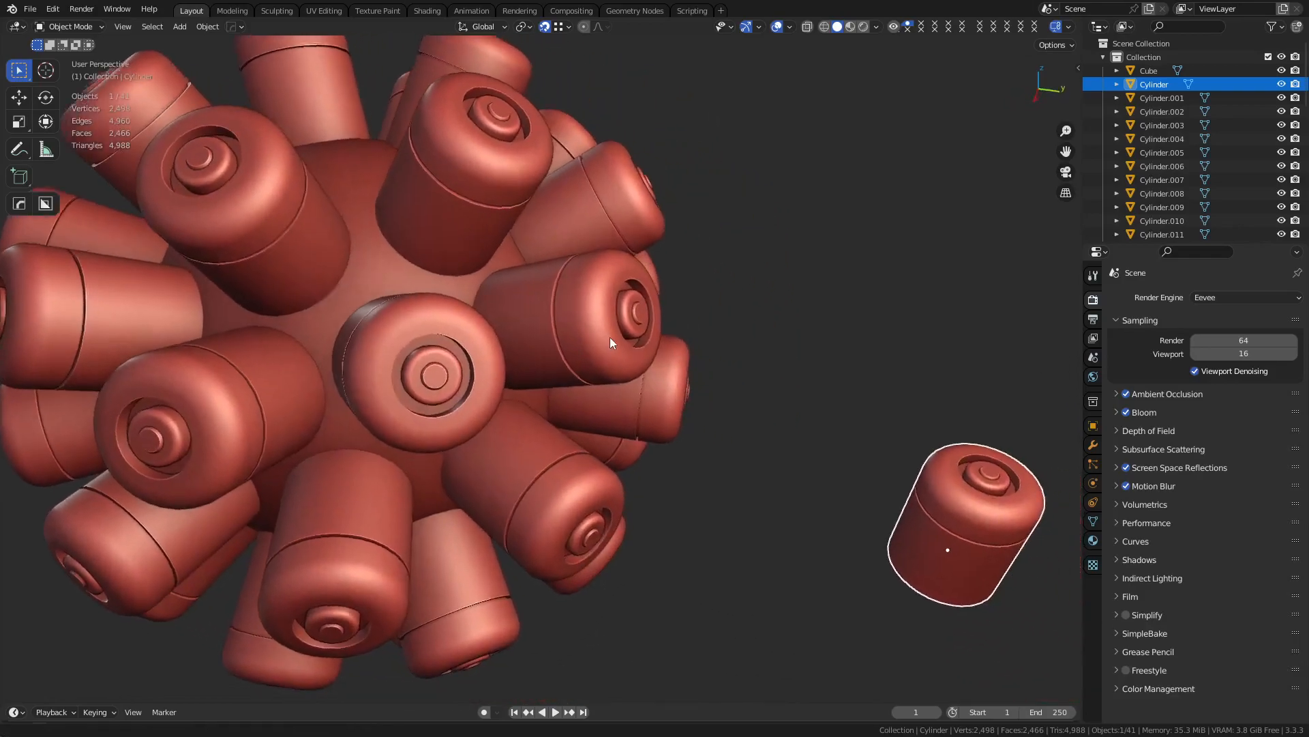
{"action": "scroll", "coordinate": [594, 327], "scroll_direction": "down", "scroll_amount": 3}
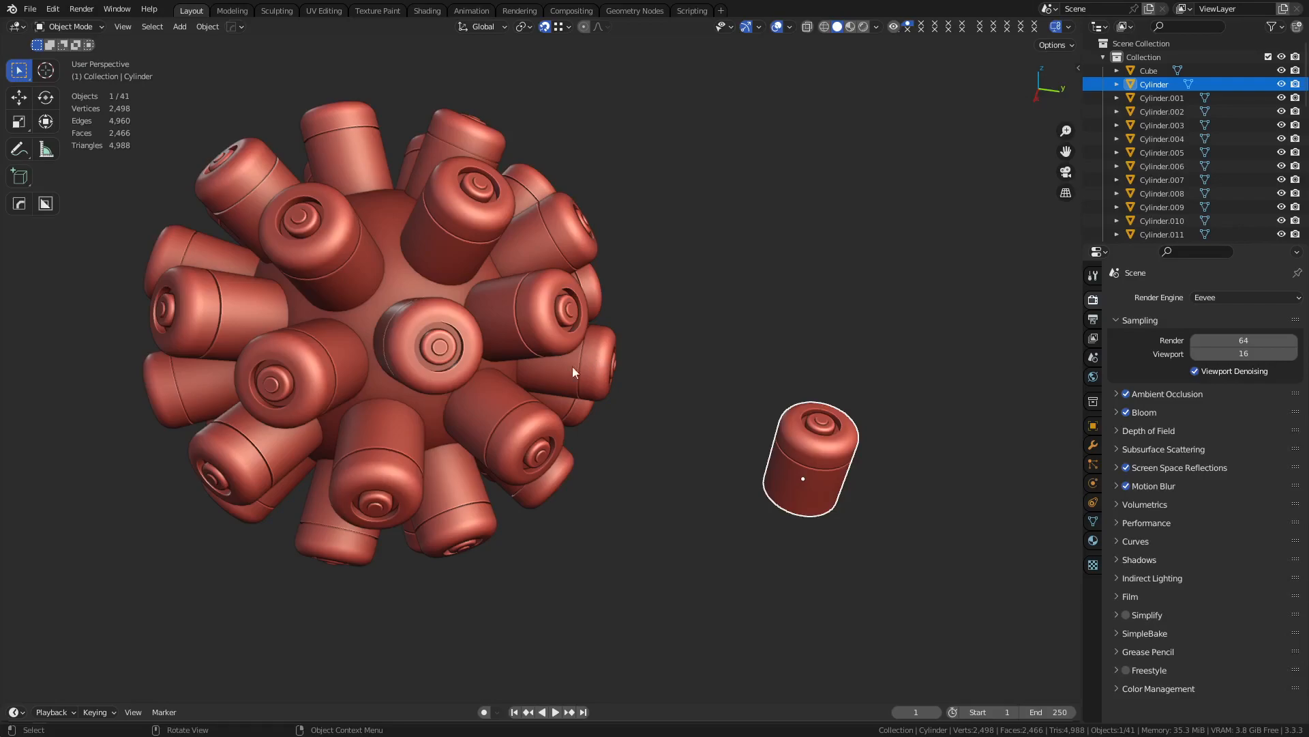
{"action": "left_click", "coordinate": [409, 290]}
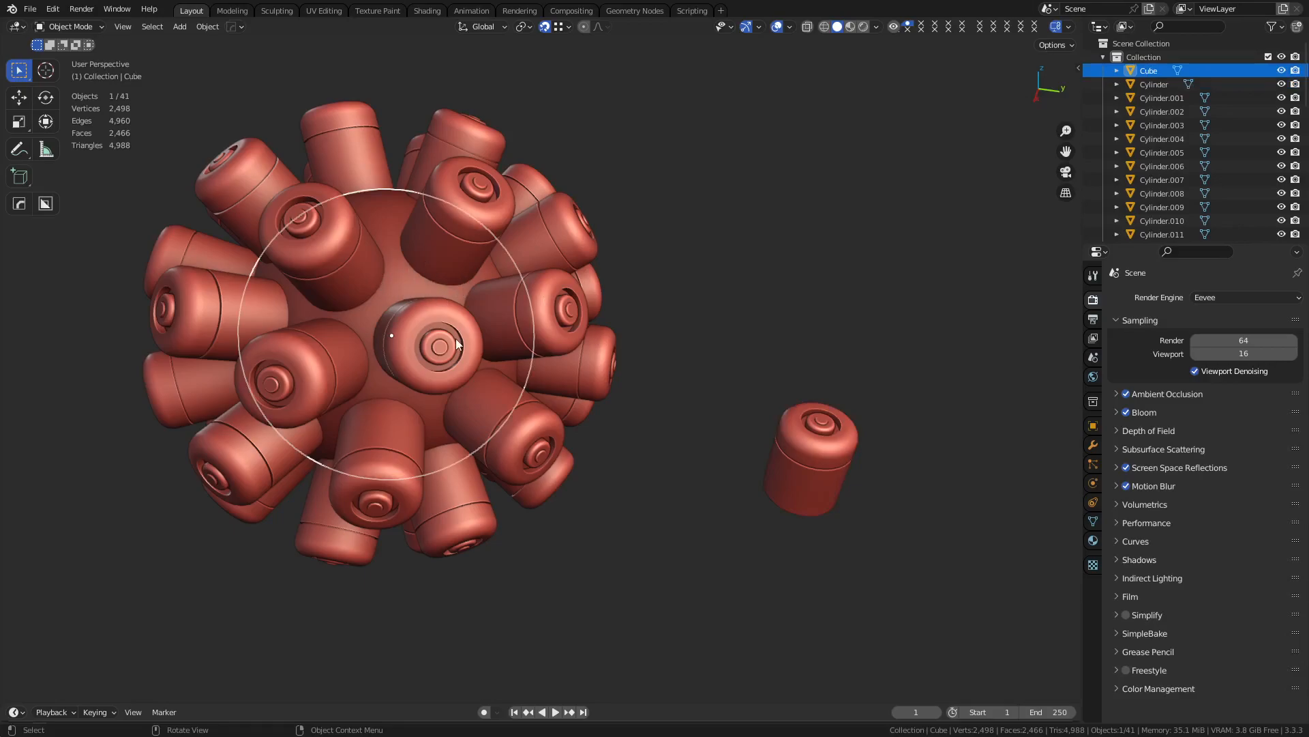
{"action": "left_click", "coordinate": [479, 238]}
{"action": "left_click", "coordinate": [346, 279]}
{"action": "left_click", "coordinate": [382, 293]}
{"action": "left_click", "coordinate": [669, 365]}
{"action": "scroll", "coordinate": [675, 382], "scroll_direction": "down", "scroll_amount": 3}
{"action": "middle_click_drag", "start_coordinate": [679, 376], "coordinate": [554, 338]}
Add one edge loop around the original cylinder's lower wall and slide it down near the base
{"action": "left_click", "coordinate": [592, 447]}
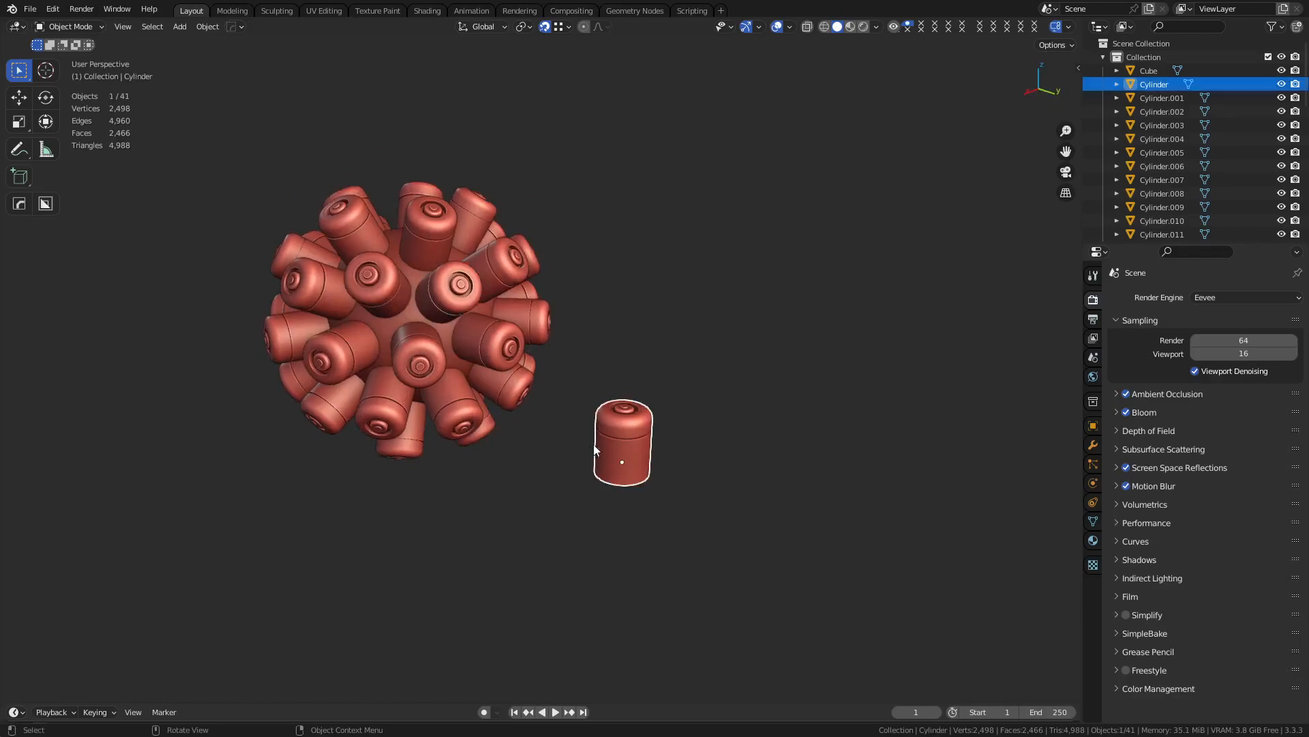
{"action": "middle_click_drag", "start_coordinate": [597, 407], "coordinate": [720, 459]}
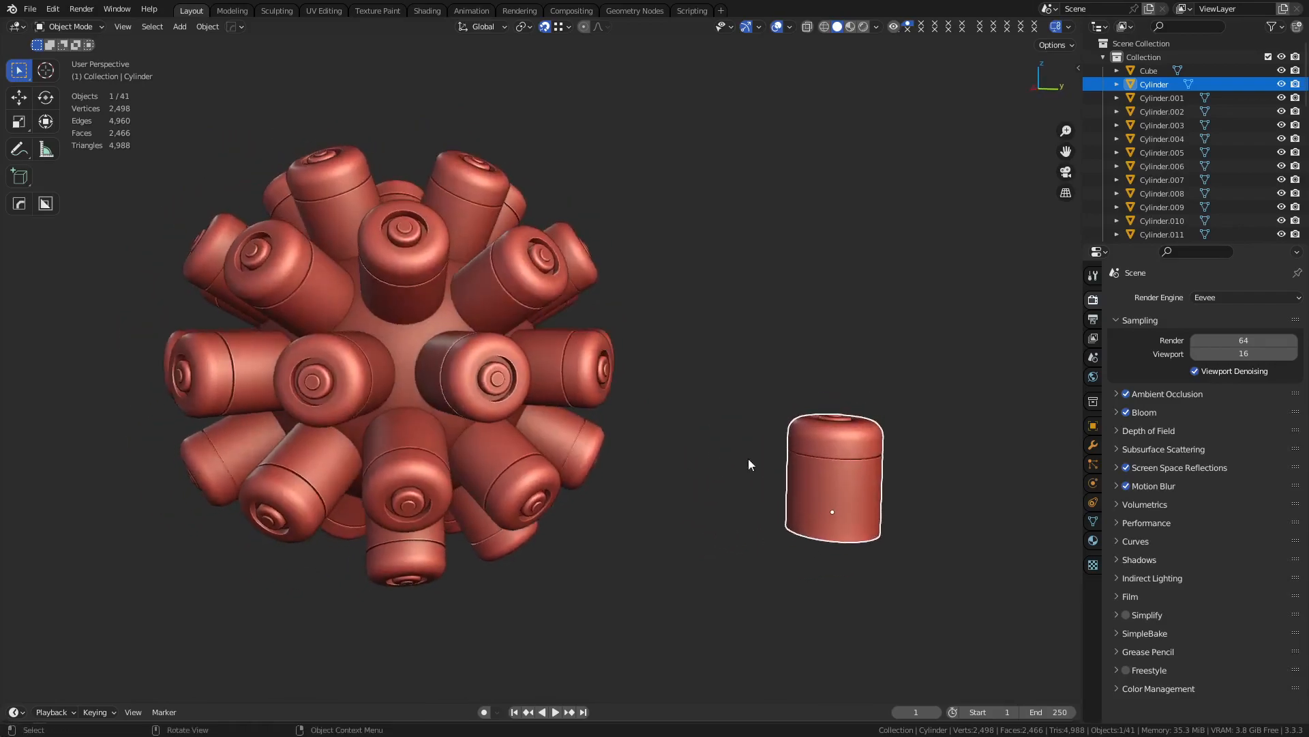
{"action": "key", "text": "Tab"}
{"action": "scroll", "coordinate": [748, 386], "scroll_direction": "up", "scroll_amount": 6}
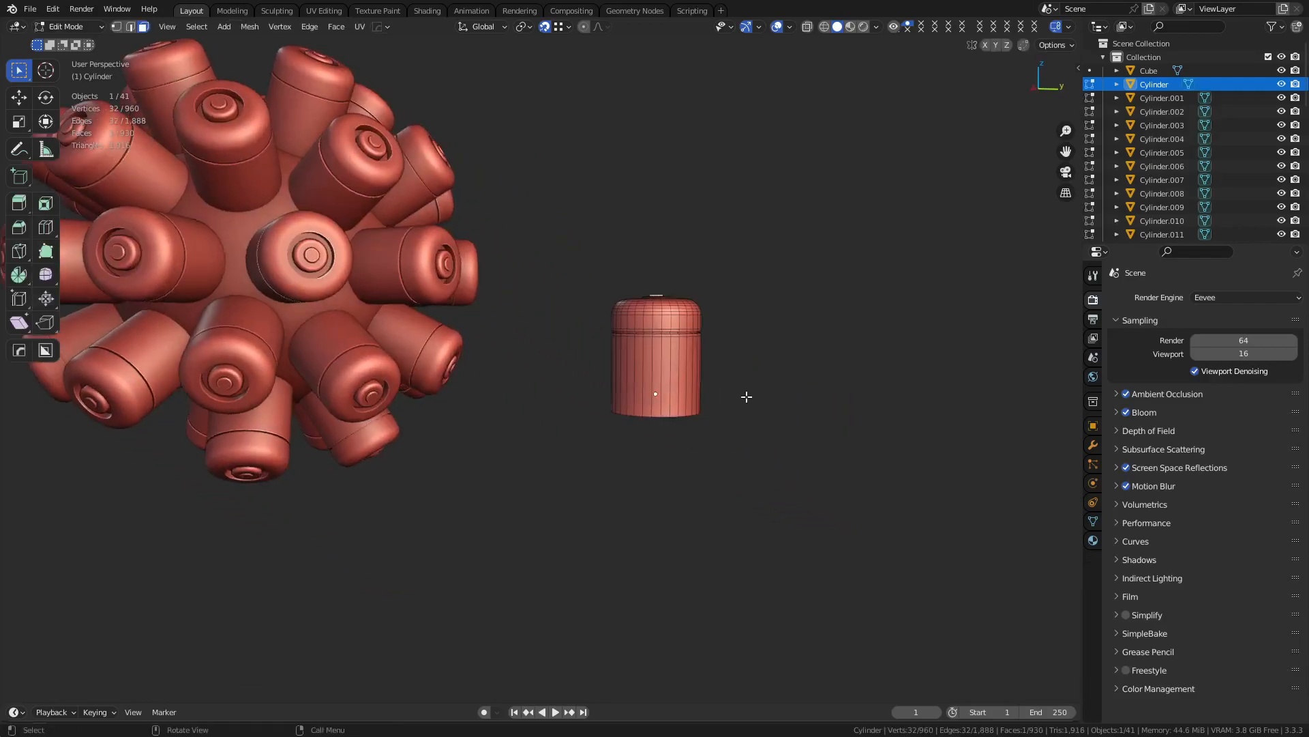
{"action": "key", "text": "ctrl+r"}
{"action": "left_click", "coordinate": [738, 416]}
{"action": "right_click", "coordinate": [755, 430]}
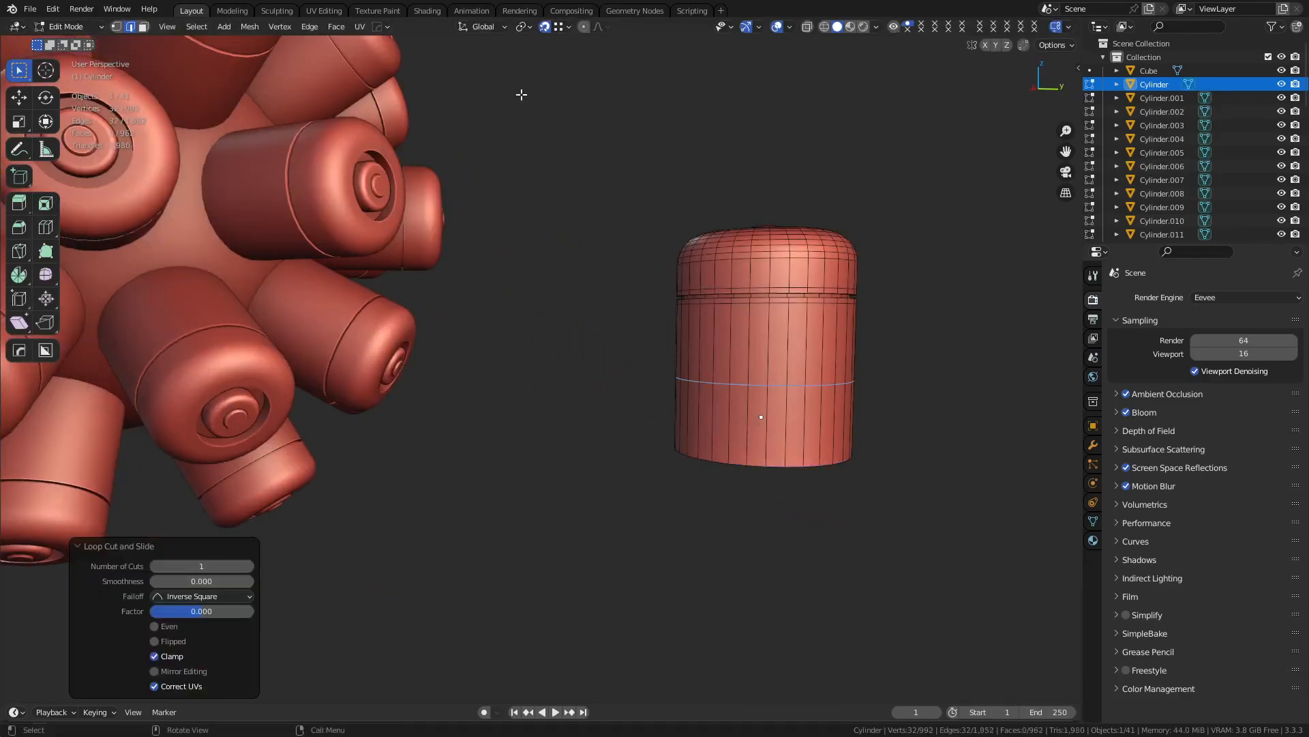
{"action": "key", "text": "g"}
{"action": "key", "text": "g"}
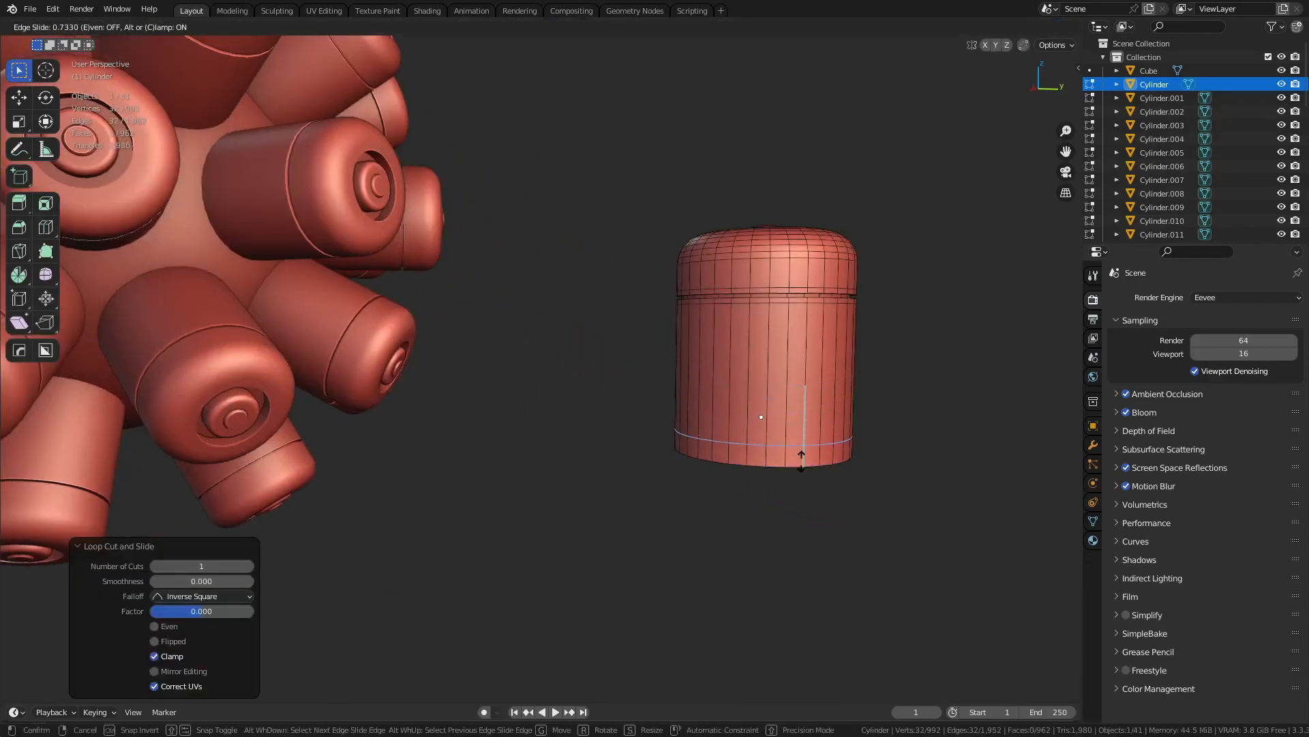
{"action": "left_click", "coordinate": [796, 451]}
Inset the cylinder's lowest face band as one region with zero thickness and about 0.022 m depth to form an outward flange
{"action": "key", "text": "3"}
{"action": "left_click", "coordinate": [791, 452], "text": "alt"}
{"action": "key", "text": "i"}
{"action": "key", "text": "i"}
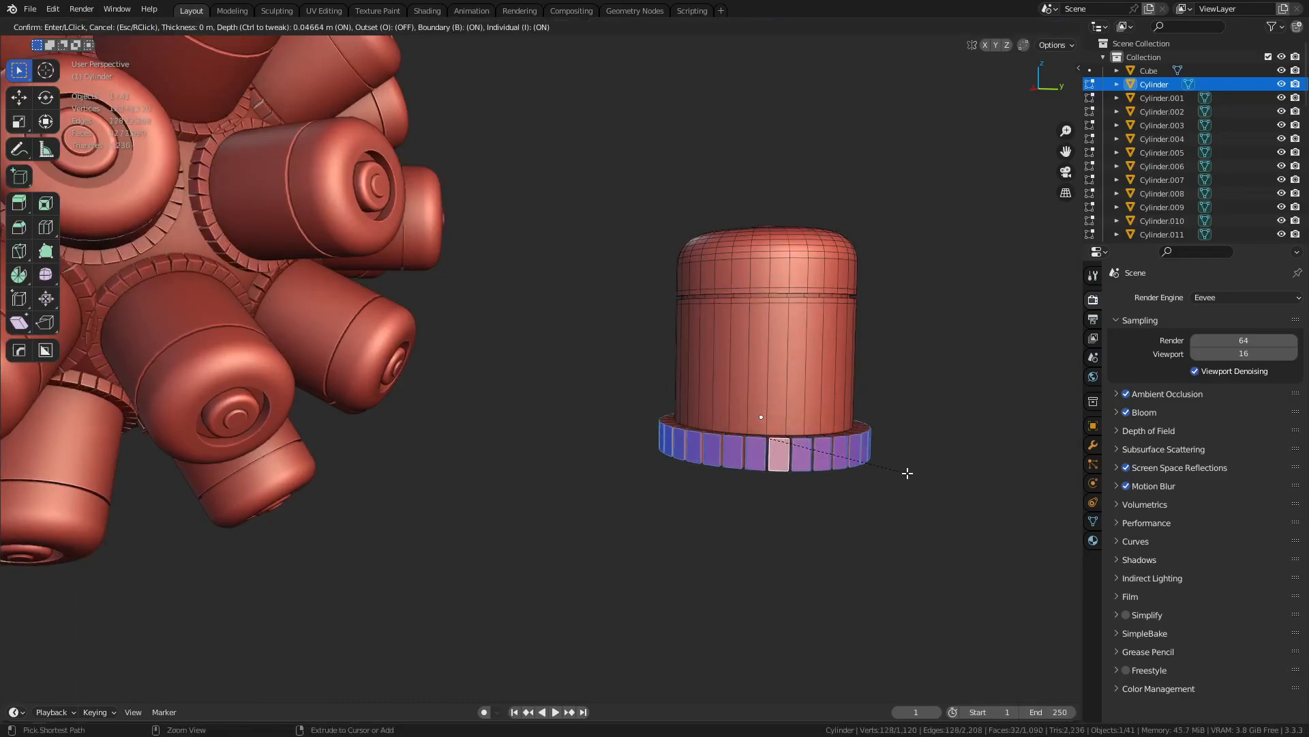
{"action": "key", "text": "i"}
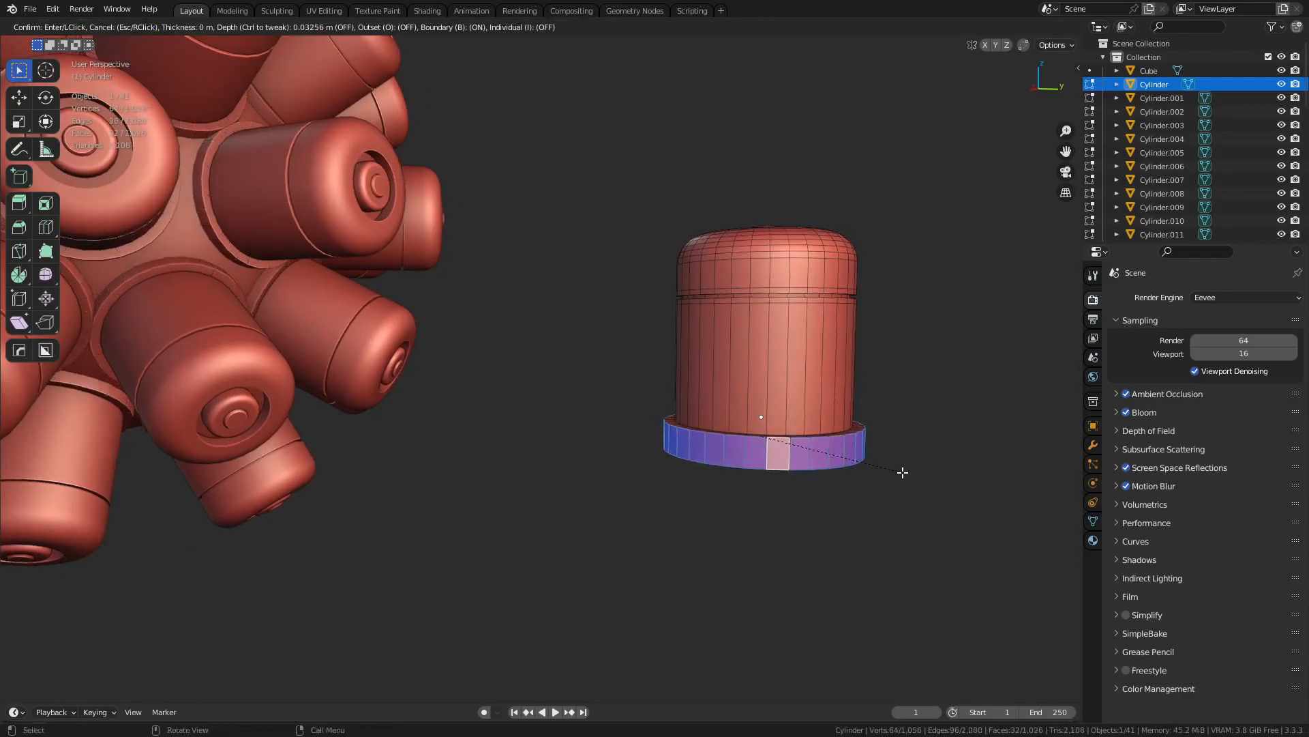
{"action": "left_click", "coordinate": [893, 469]}
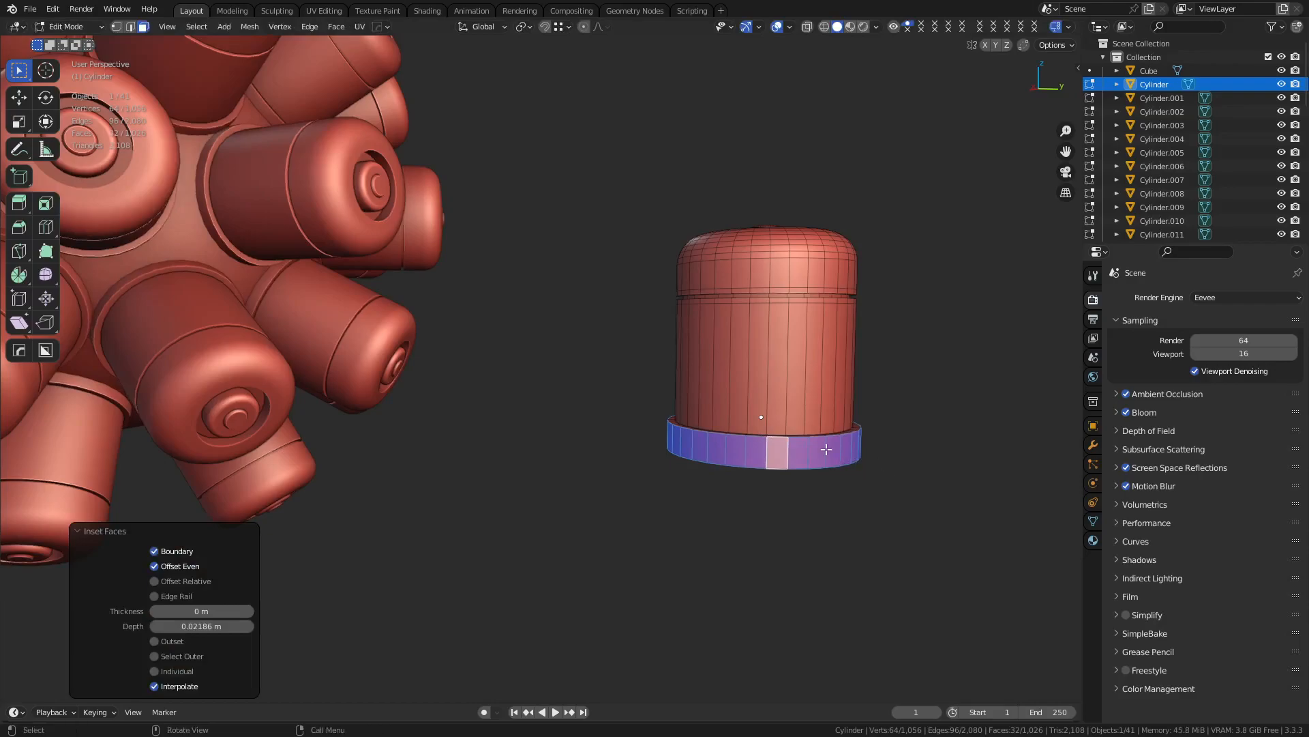
Bevel the flange's upper outer edge loop by about 0.011 m with one segment
{"action": "key", "text": "grave"}
{"action": "key", "text": "KP_Decimal"}
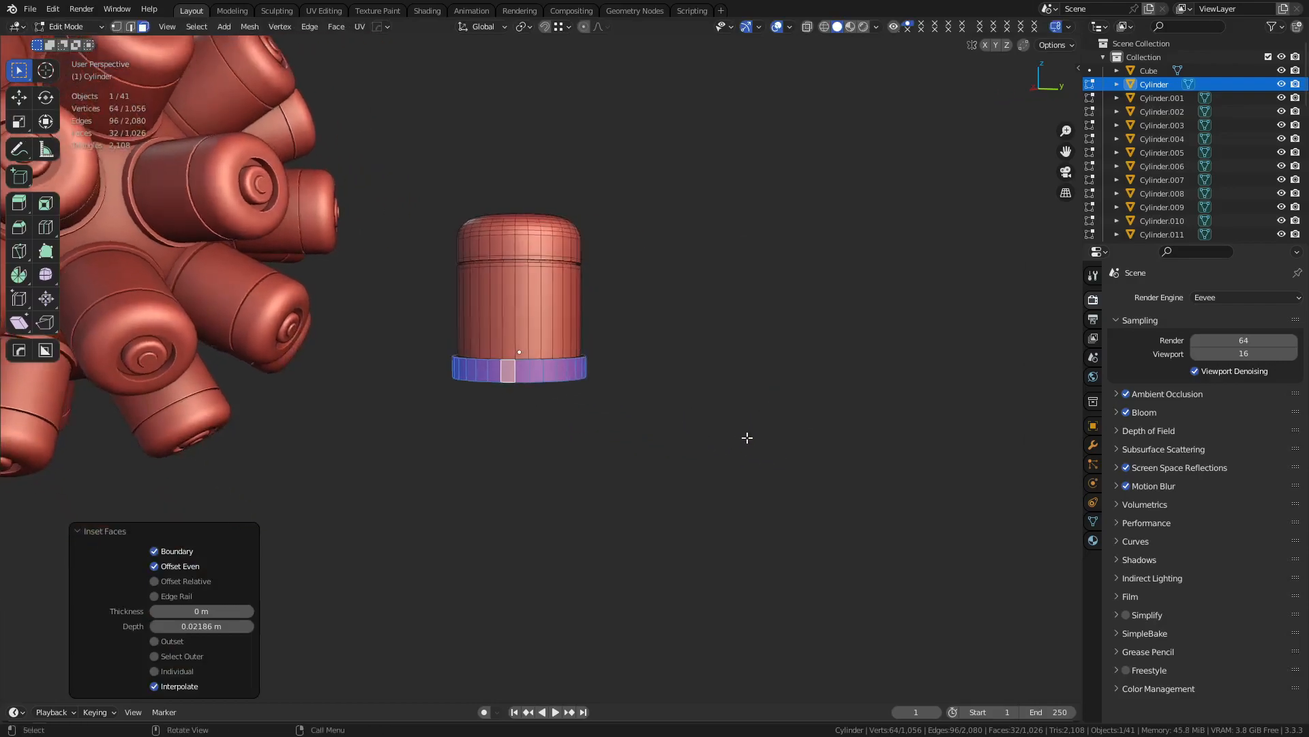
{"action": "middle_click_drag", "start_coordinate": [604, 361], "coordinate": [611, 440]}
{"action": "key", "text": "2"}
{"action": "left_click", "coordinate": [581, 313], "text": "alt"}
{"action": "key", "text": "ctrl+b"}
{"action": "scroll", "coordinate": [841, 474], "scroll_direction": "down", "scroll_amount": 7}
{"action": "left_click", "coordinate": [840, 475]}
{"action": "key", "text": "ctrl+Tab"}
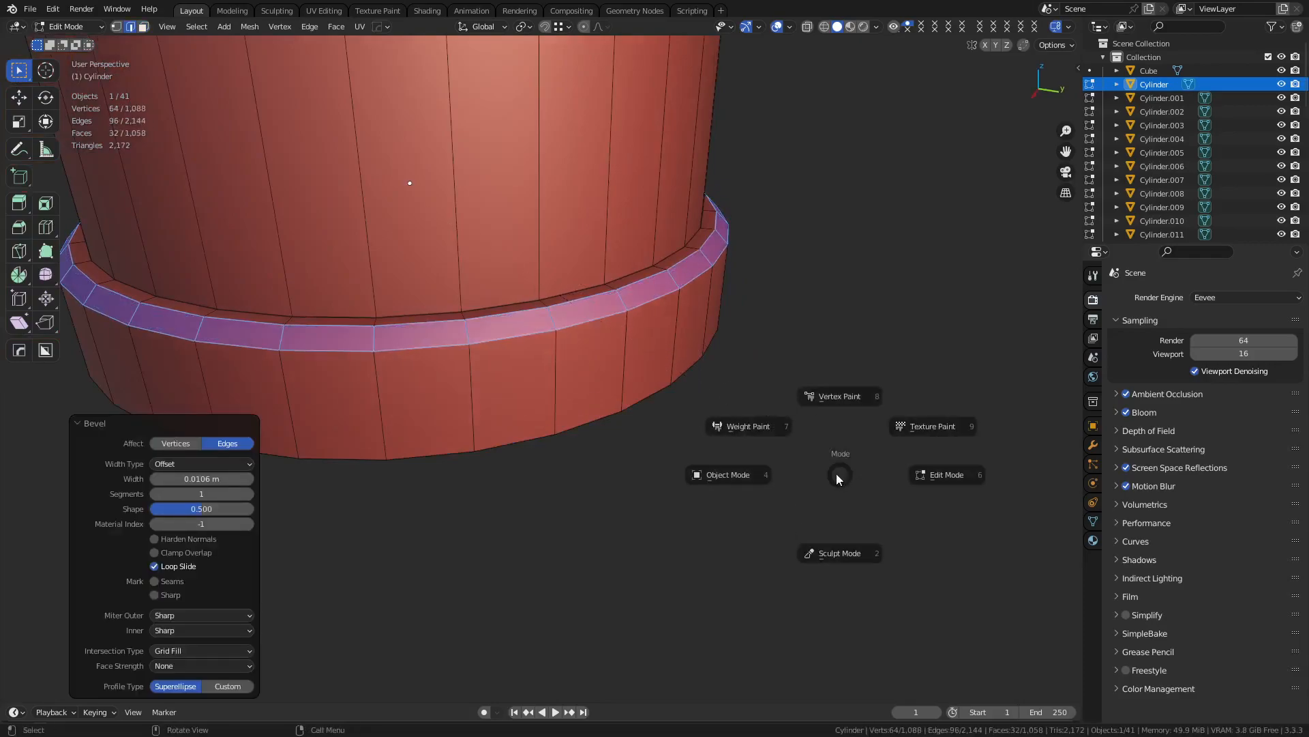
Add an edge loop around the cylinder's wall a short distance above the flange
{"action": "scroll", "coordinate": [618, 324], "scroll_direction": "down", "scroll_amount": 5}
{"action": "middle_click_drag", "start_coordinate": [618, 323], "coordinate": [640, 367], "text": "shift"}
{"action": "key", "text": "ctrl+r"}
{"action": "left_click", "coordinate": [579, 342]}
{"action": "left_click", "coordinate": [579, 363]}
Inset the face band just above the flange inward with zero thickness to form a recessed neck
{"action": "key", "text": "3"}
{"action": "left_click", "coordinate": [552, 365], "text": "alt"}
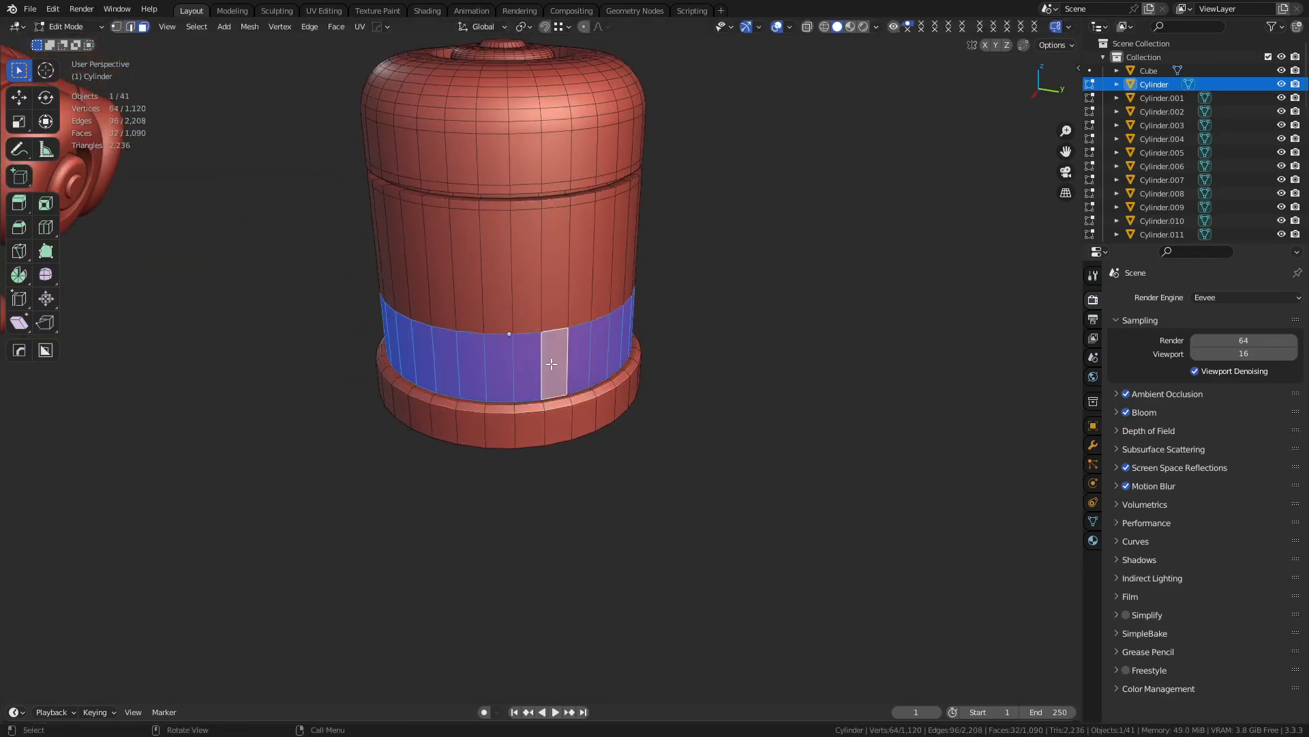
{"action": "key", "text": "i"}
{"action": "key", "text": "ctrl"}
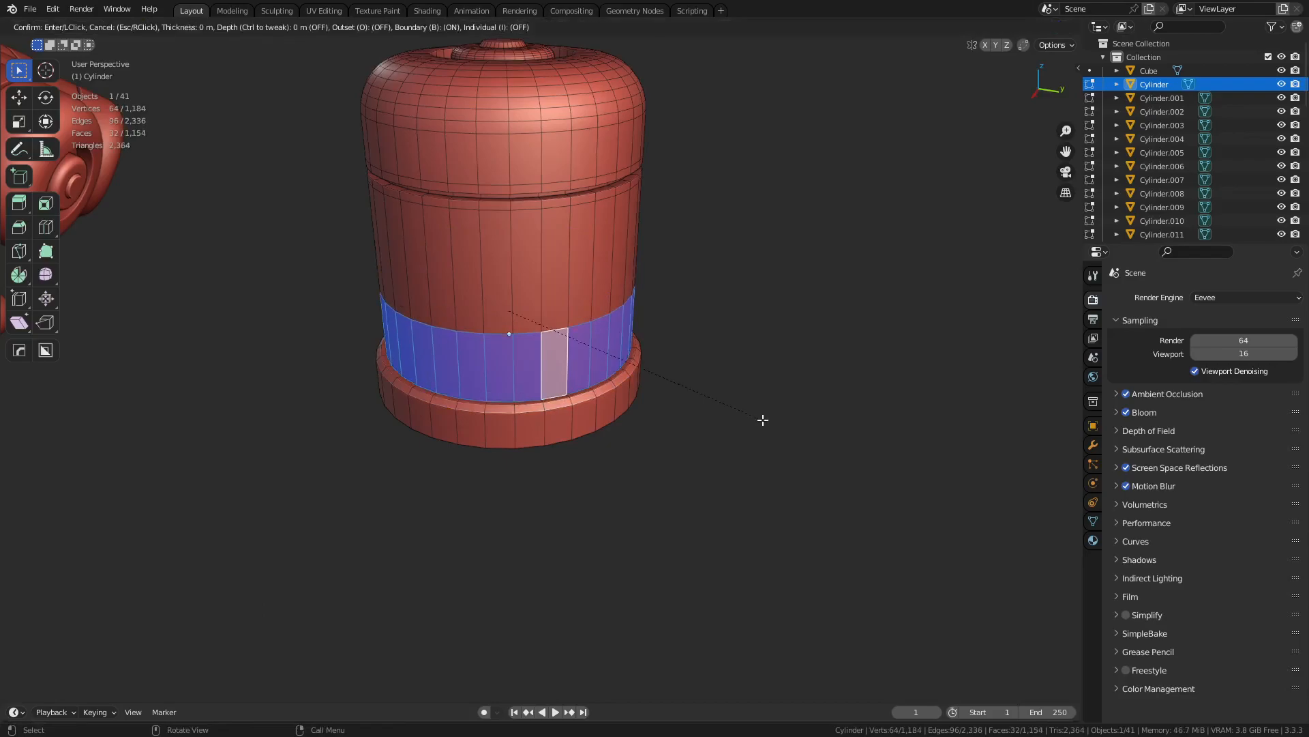
{"action": "left_click", "coordinate": [725, 407]}
Bevel the neck's two inner edge loops with 7 segments and return to object mode
{"action": "key", "text": "2"}
{"action": "left_click", "coordinate": [642, 341], "text": "alt"}
{"action": "key", "text": "ctrl+b"}
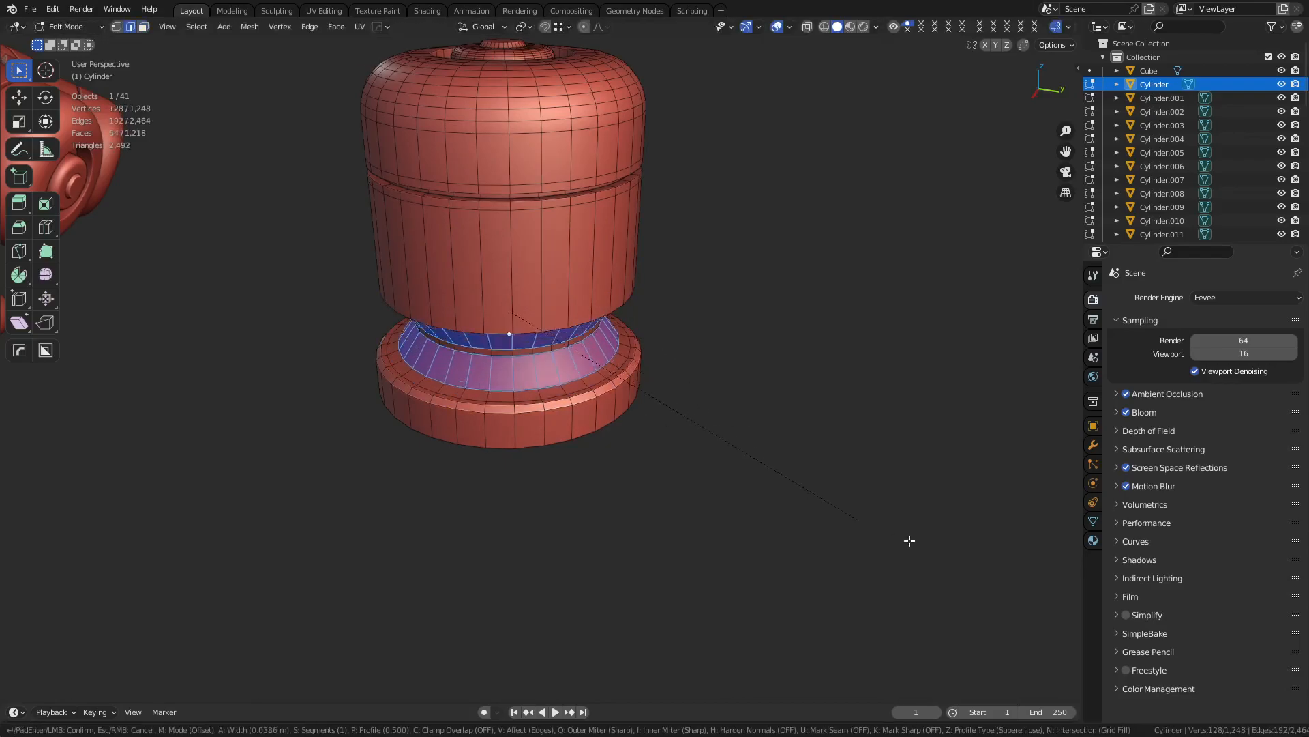
{"action": "scroll", "coordinate": [833, 506], "scroll_direction": "up", "scroll_amount": 6}
{"action": "left_click", "coordinate": [833, 505]}
{"action": "key", "text": "ctrl+Tab"}
{"action": "left_click", "coordinate": [746, 510]}
{"action": "left_click", "coordinate": [698, 452]}
{"action": "scroll", "coordinate": [698, 452], "scroll_direction": "down", "scroll_amount": 2}
{"action": "scroll", "coordinate": [698, 451], "scroll_direction": "down", "scroll_amount": 4}
{"action": "middle_click_drag", "start_coordinate": [205, 331], "coordinate": [728, 479], "text": "shift"}
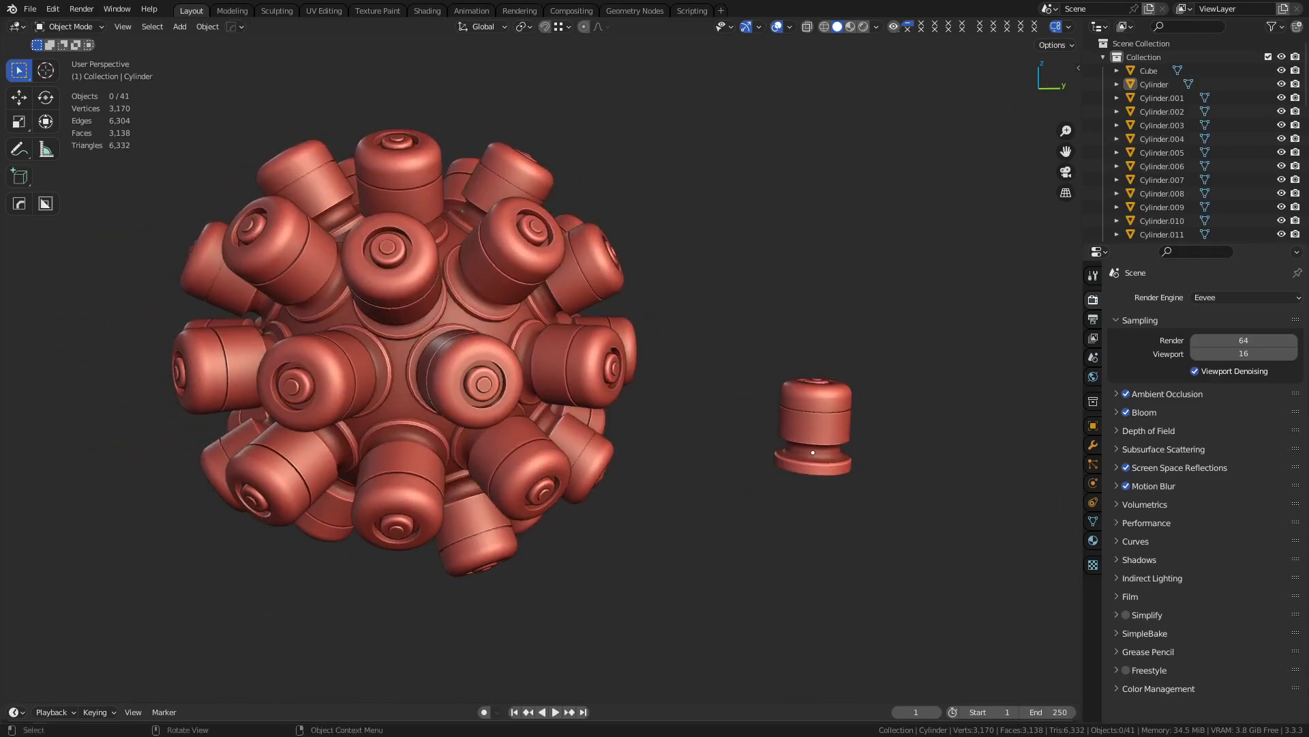